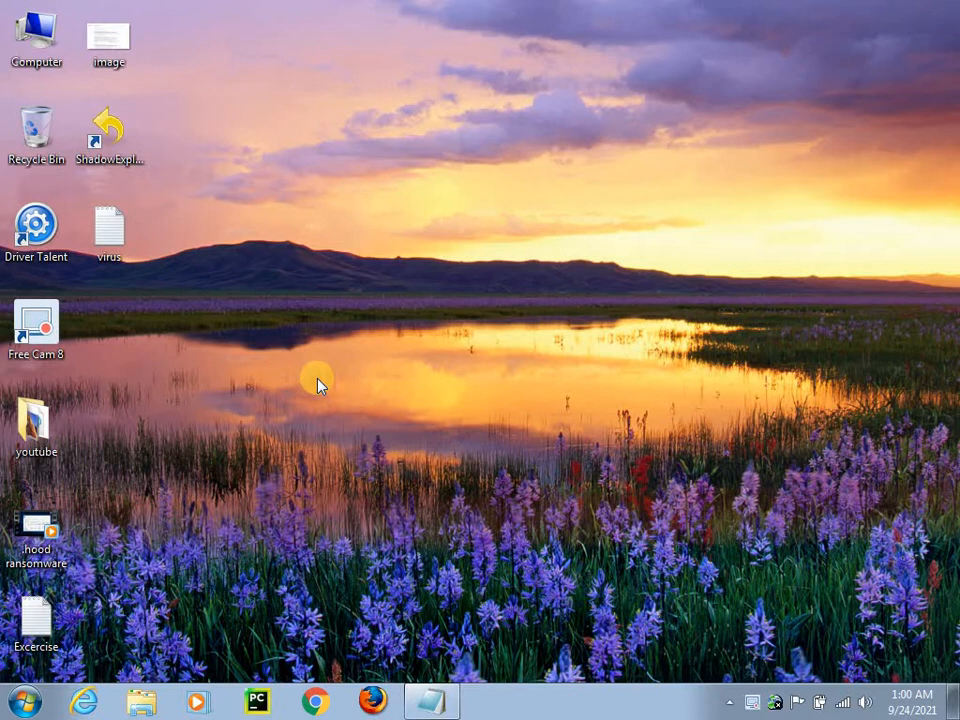
left_click(25, 707)
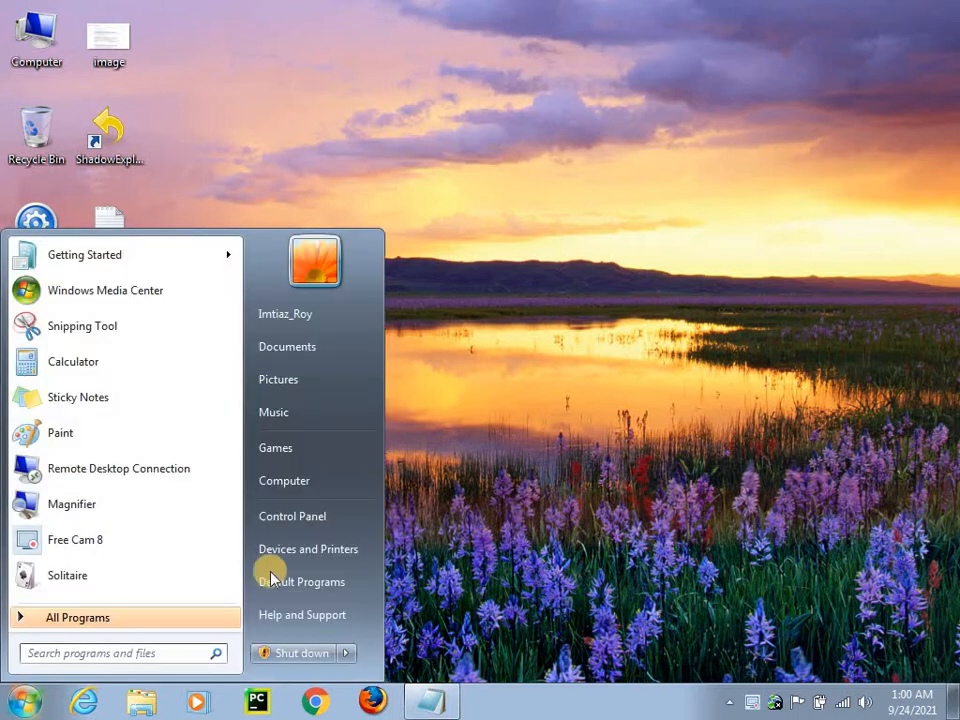
type("run")
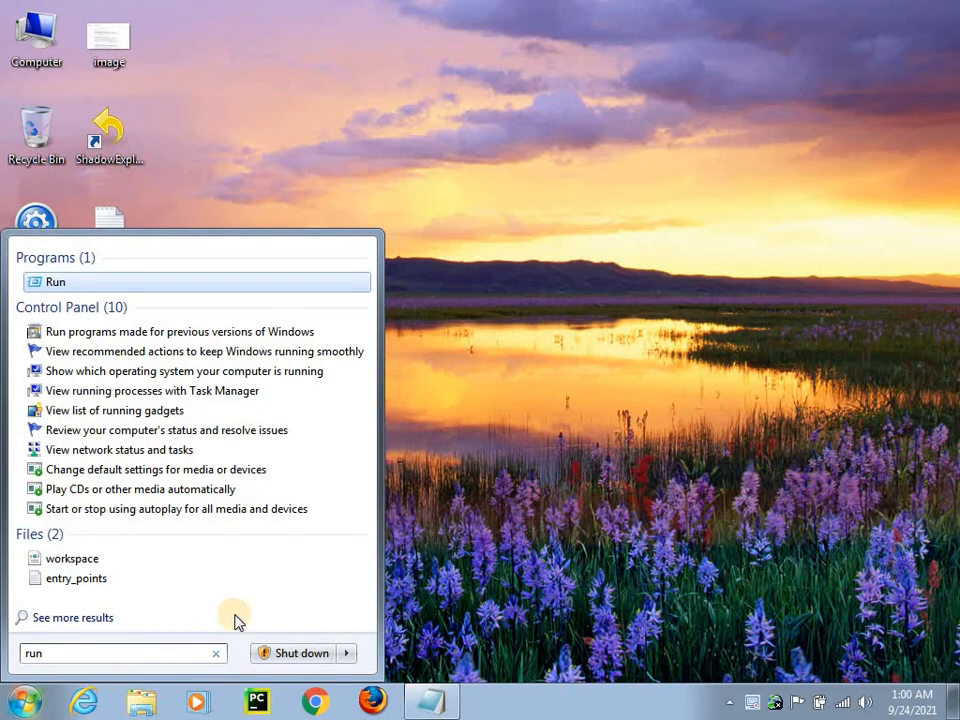
left_click(484, 516)
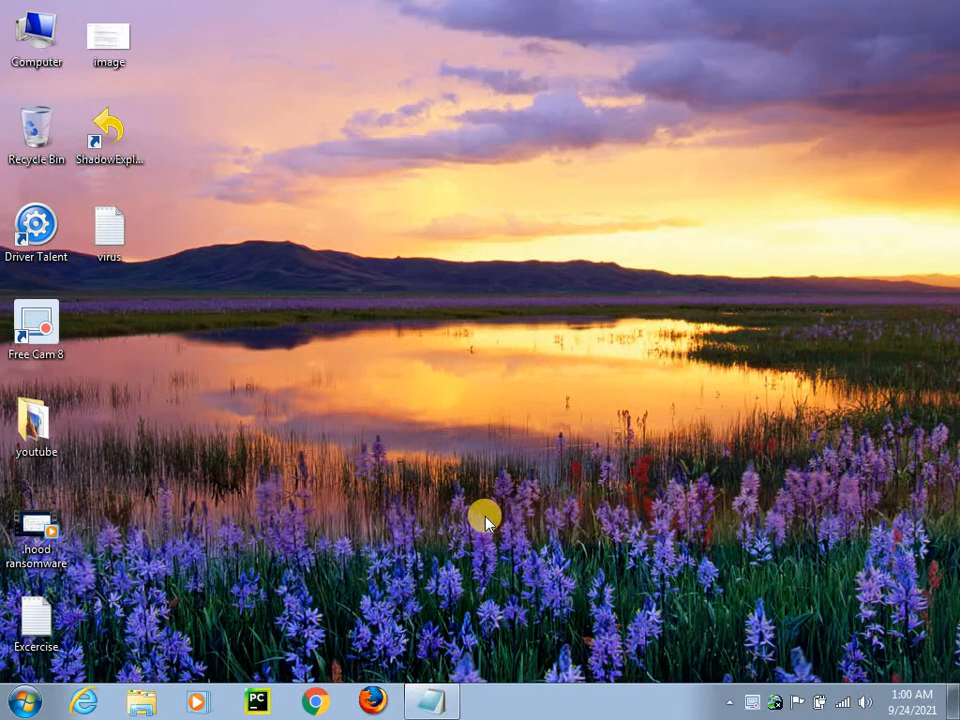
Open System Configuration by running msconfig from the Run dialog.
key("super+r")
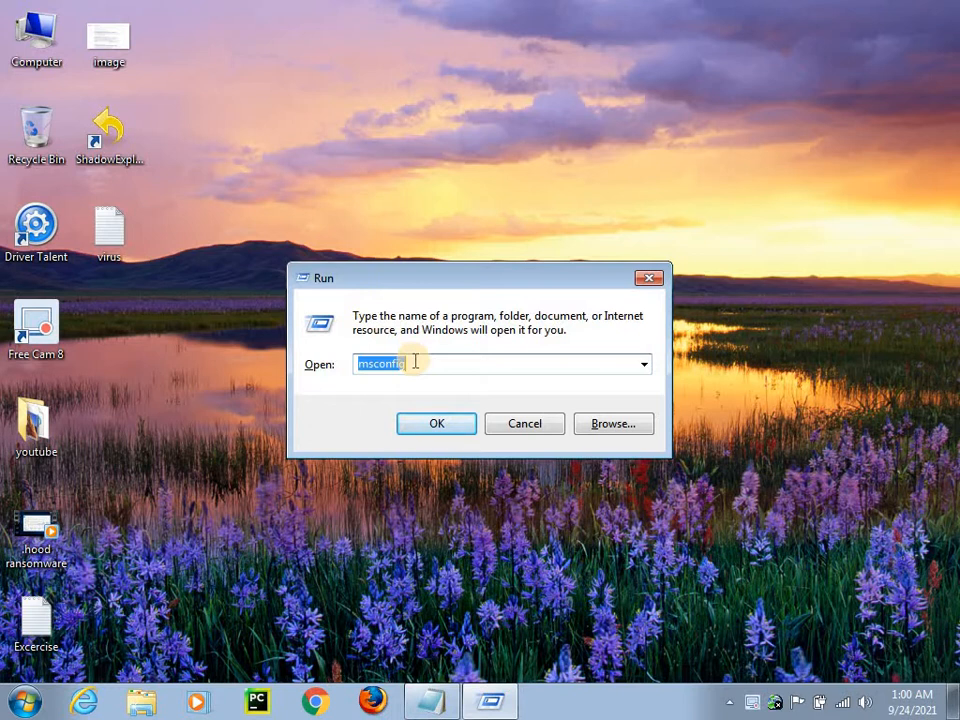
key("BackSpace")
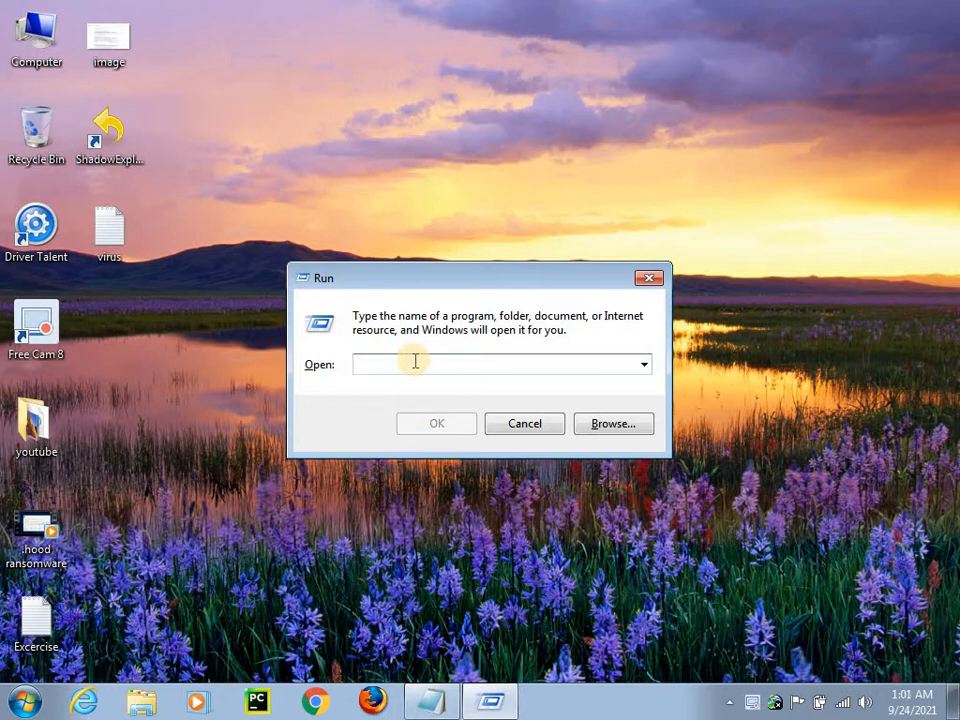
type("ms")
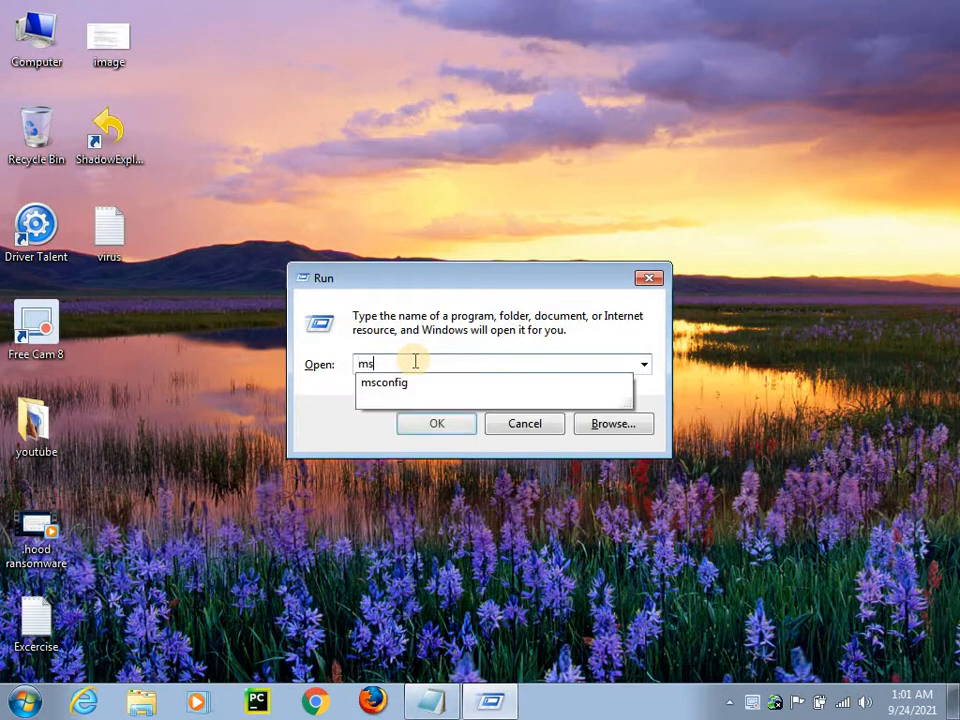
type("con")
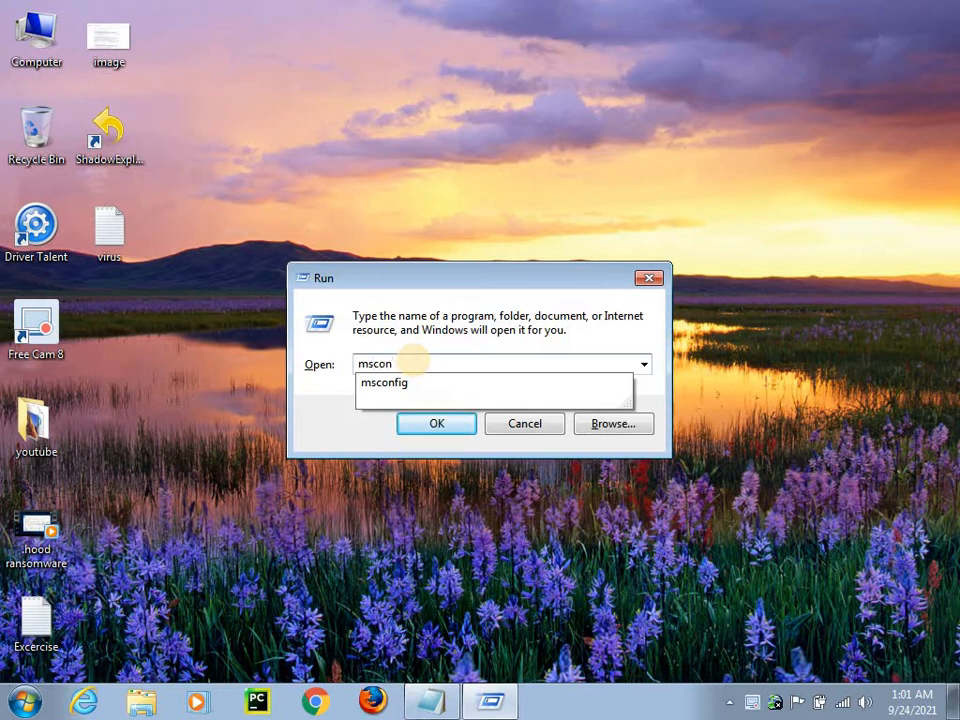
type("fig")
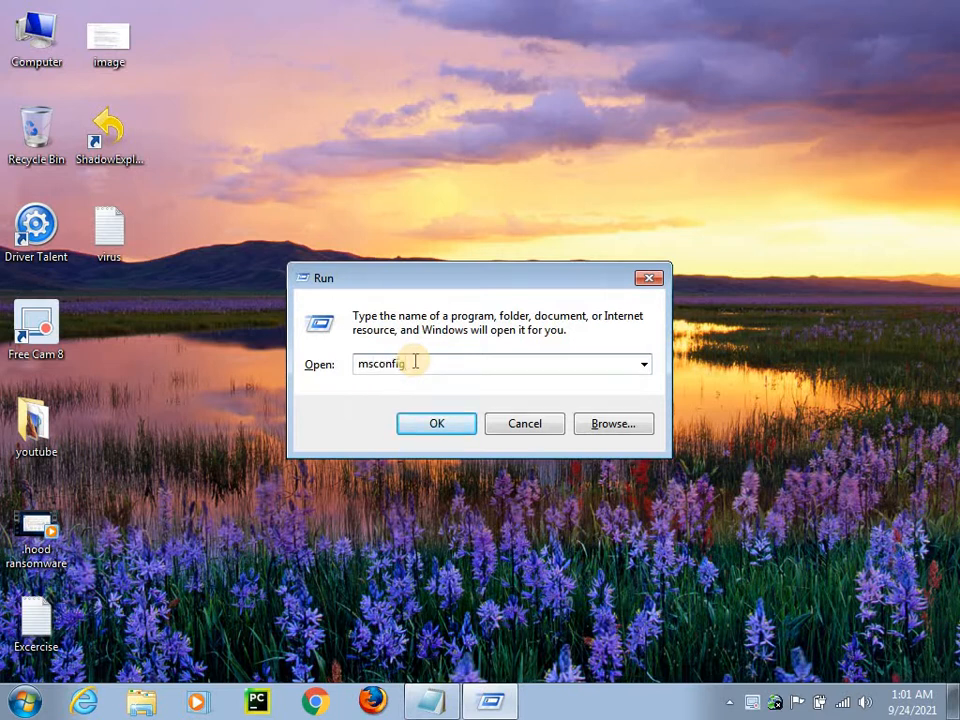
left_click(433, 426)
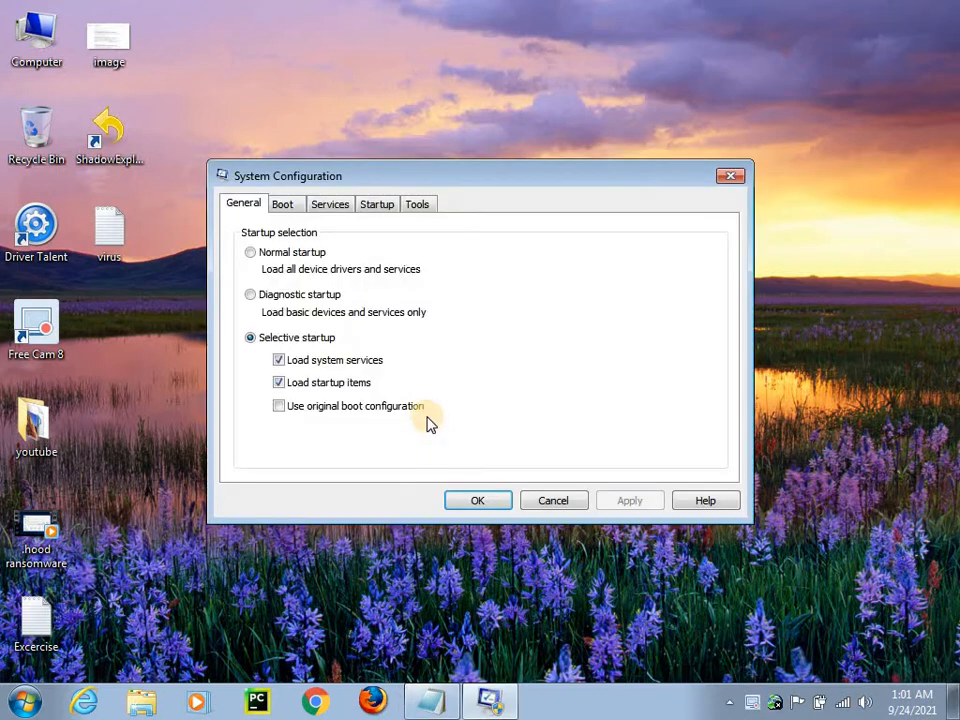
Try the Safe boot option with Minimal in the boot settings, clear it again and close System Configuration.
left_click(284, 207)
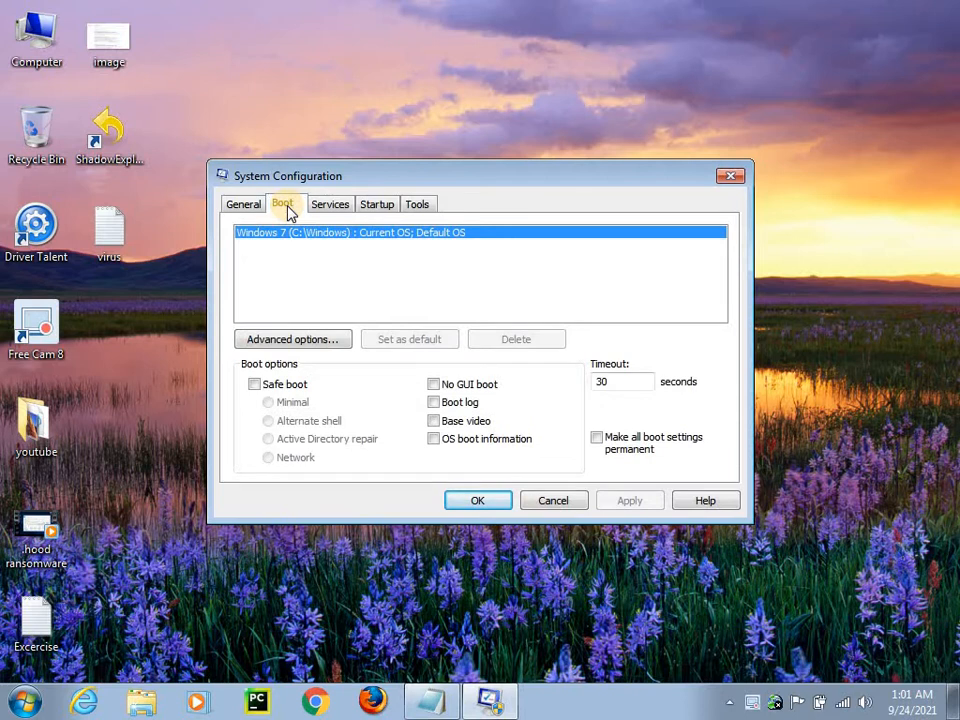
left_click(254, 386)
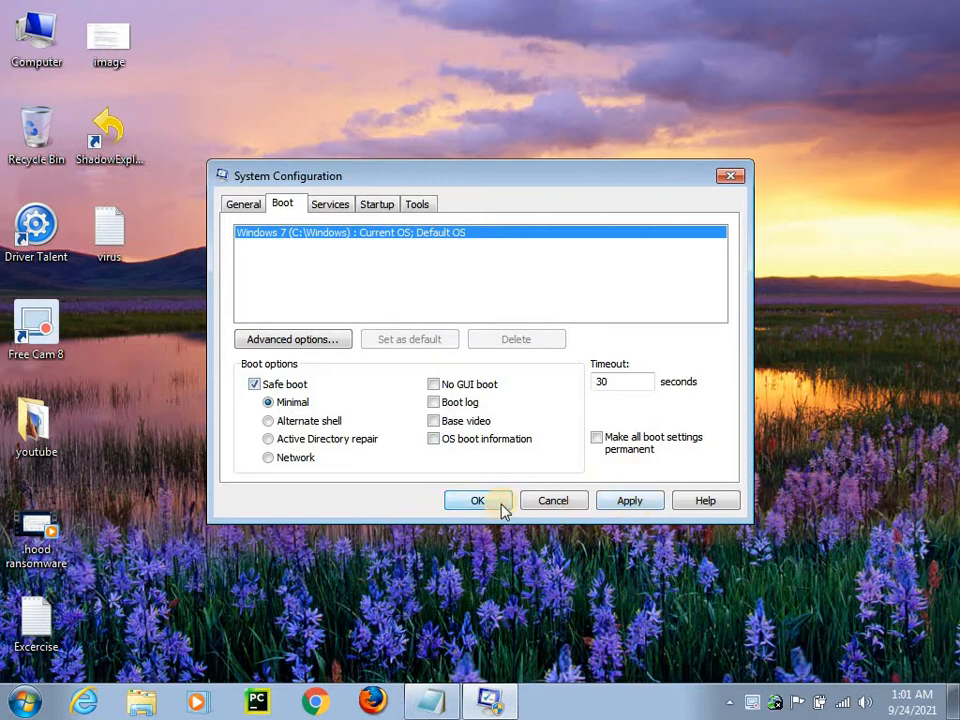
left_click(254, 386)
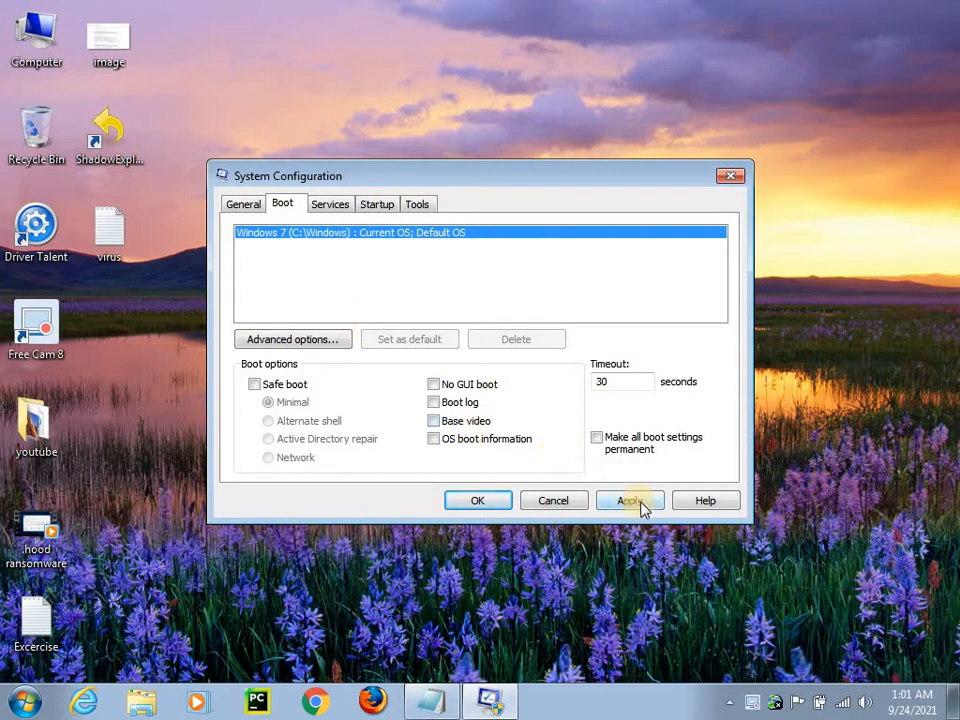
left_click(731, 180)
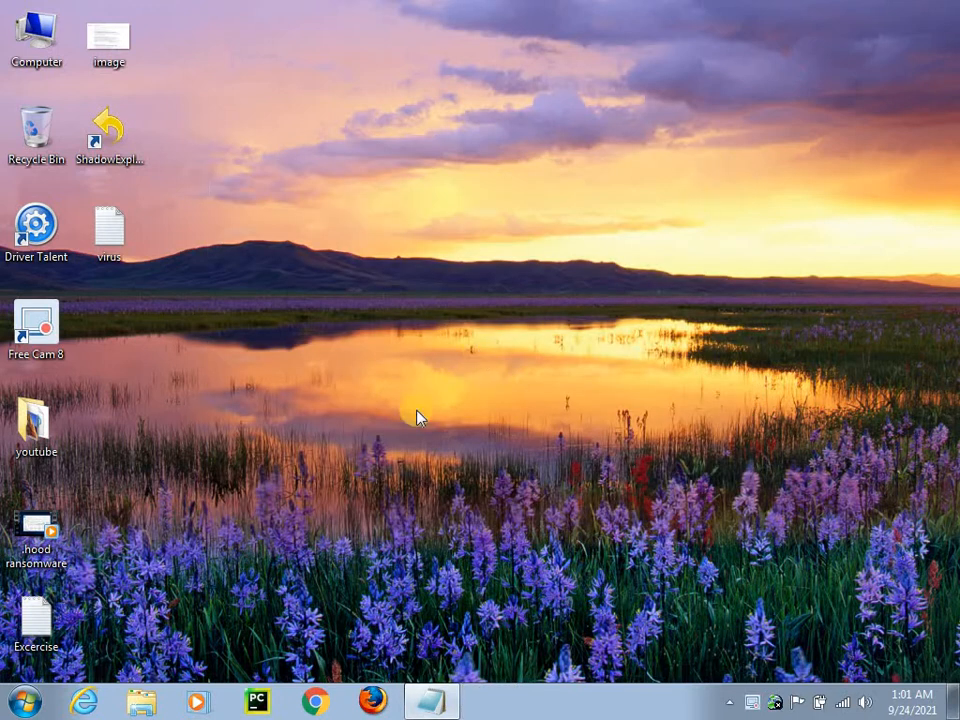
Search Windows for "folder op" and open Folder Options.
left_click(40, 703)
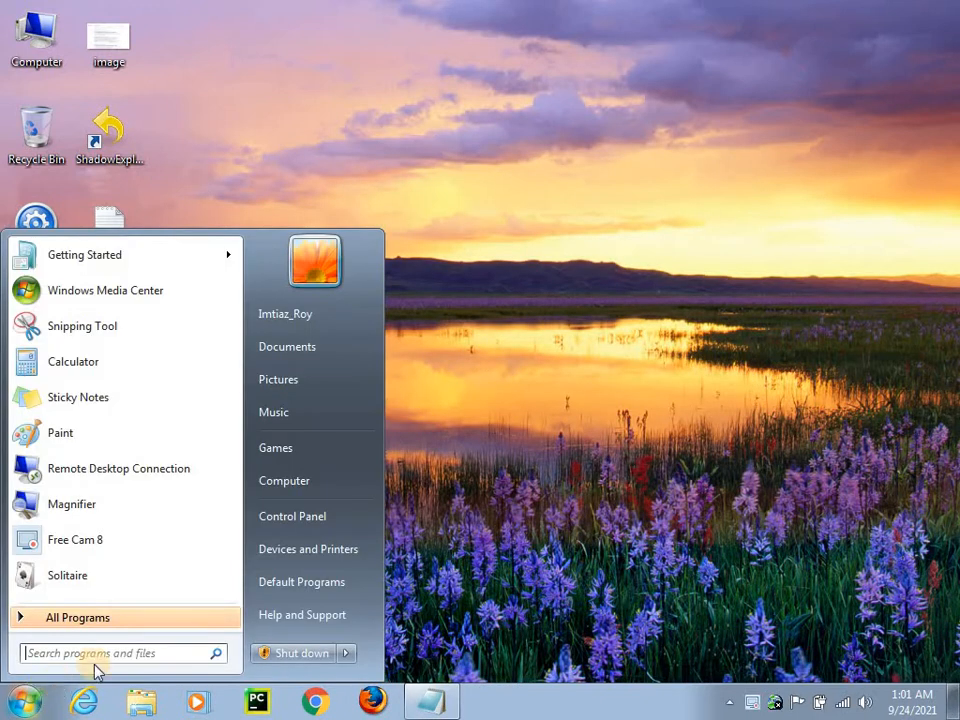
type("fol")
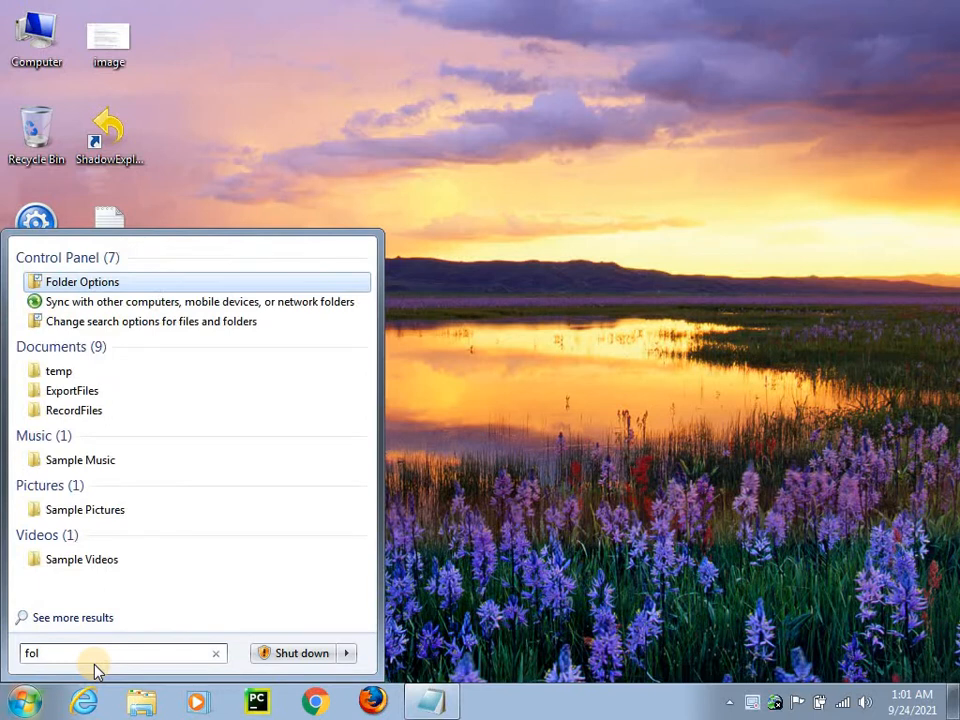
type("der op")
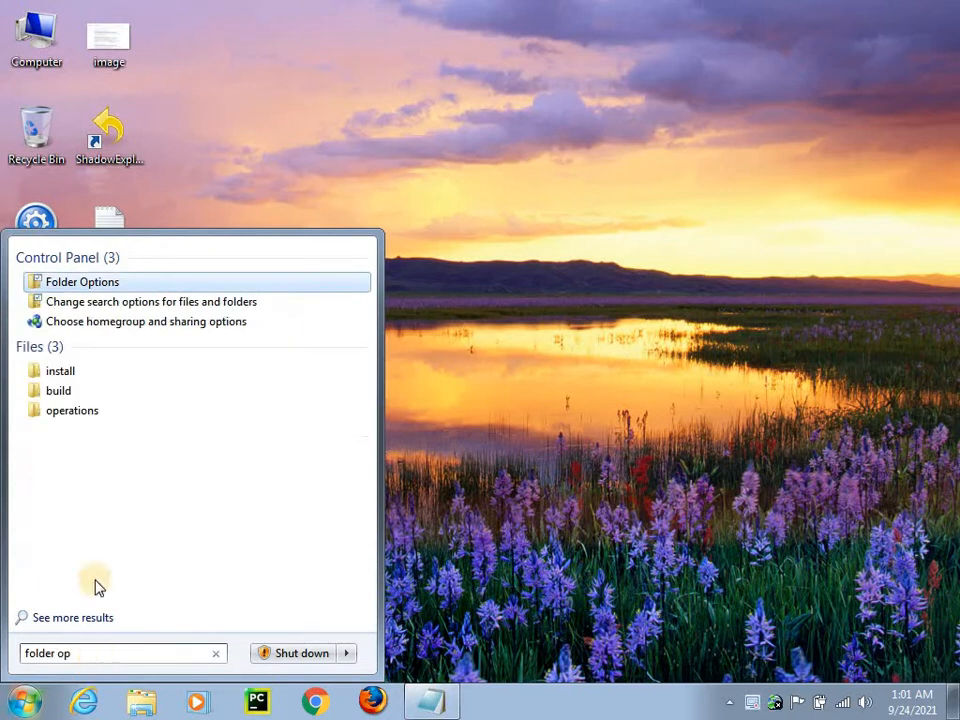
left_click(66, 290)
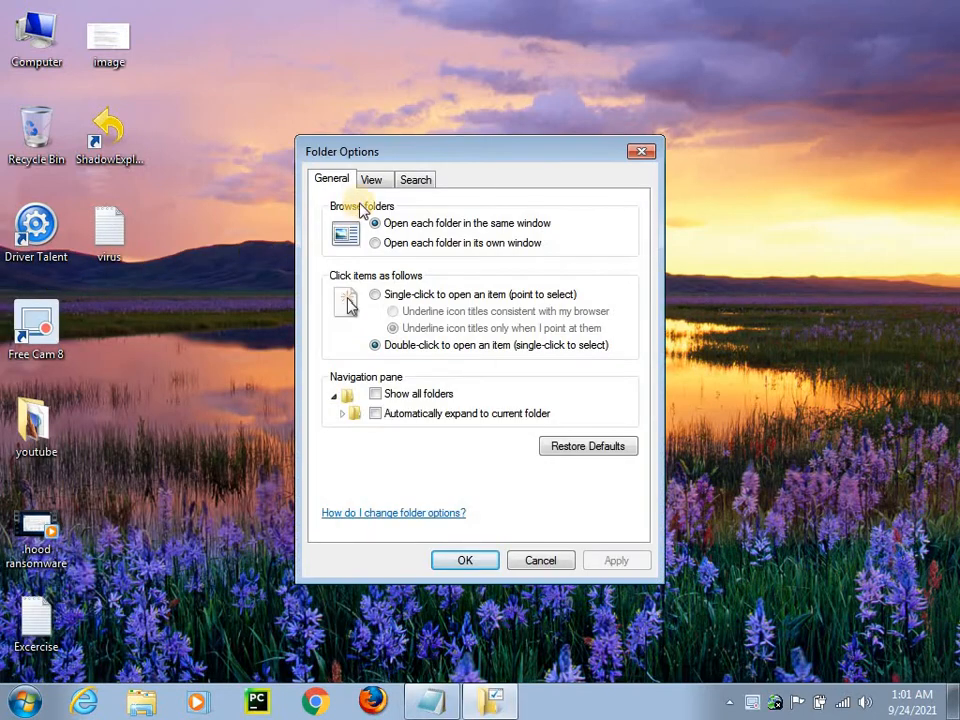
Set hidden files and folders to "Show hidden files, folders, and drives", apply the setting and close Folder Options.
left_click(370, 180)
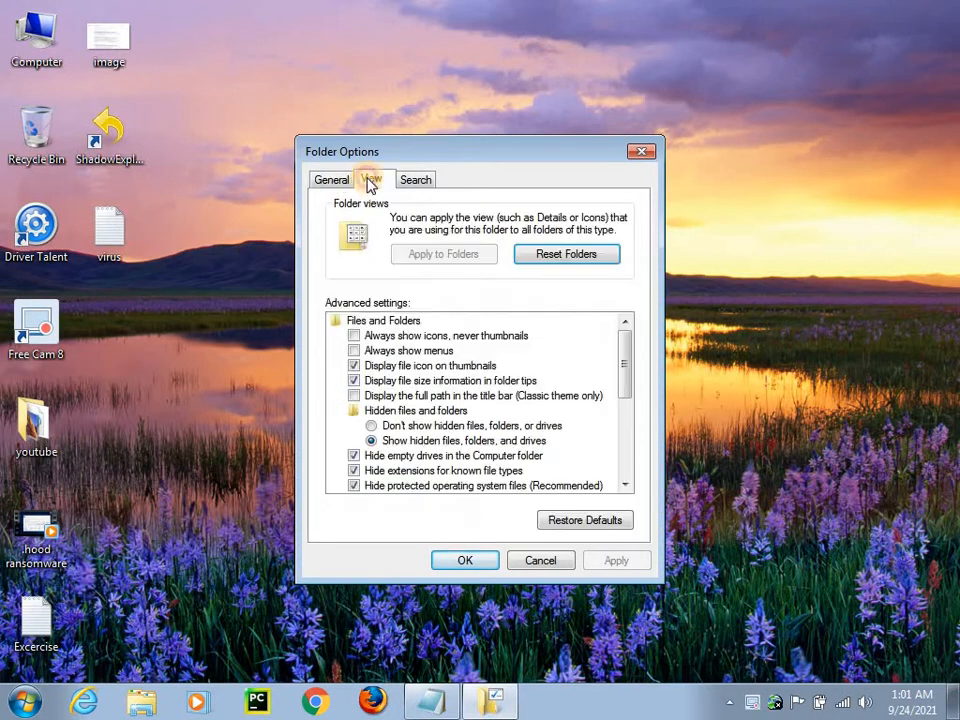
left_click(372, 427)
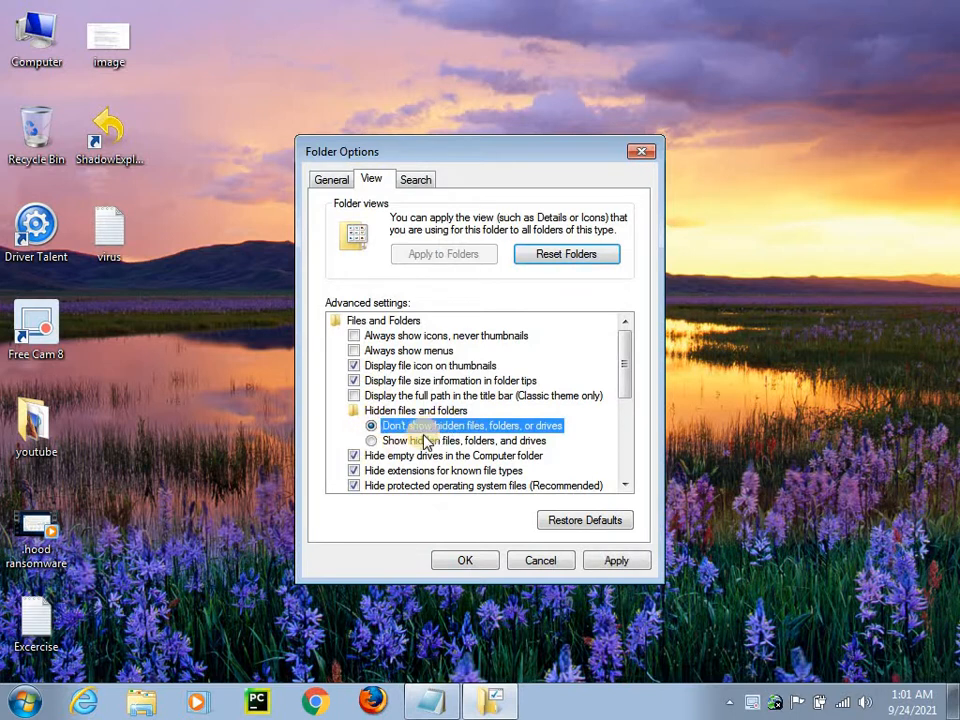
left_click(373, 443)
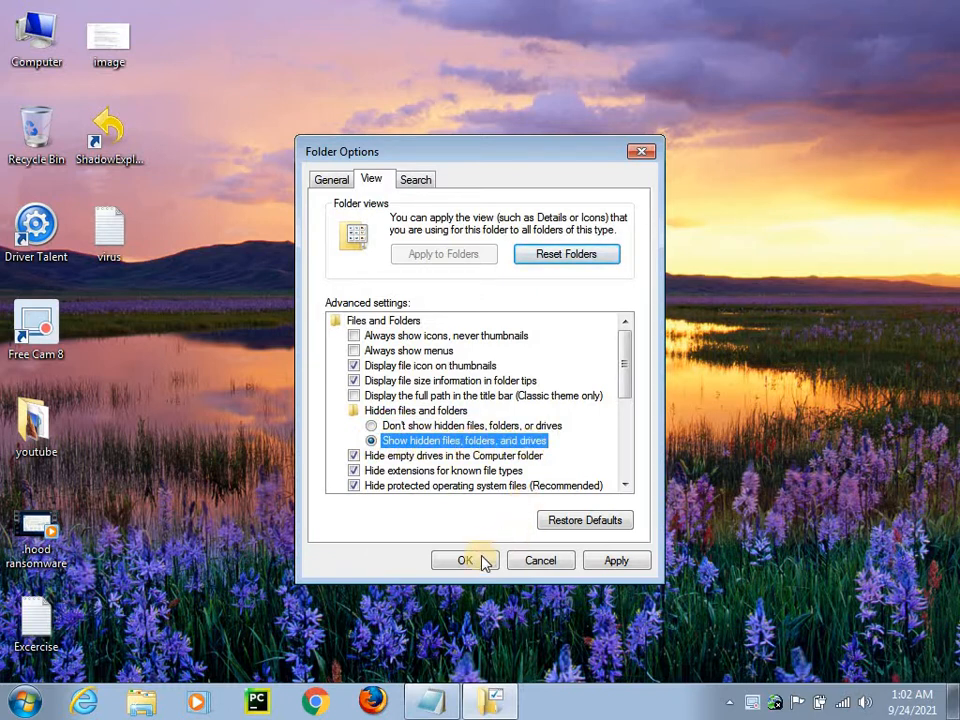
left_click(616, 562)
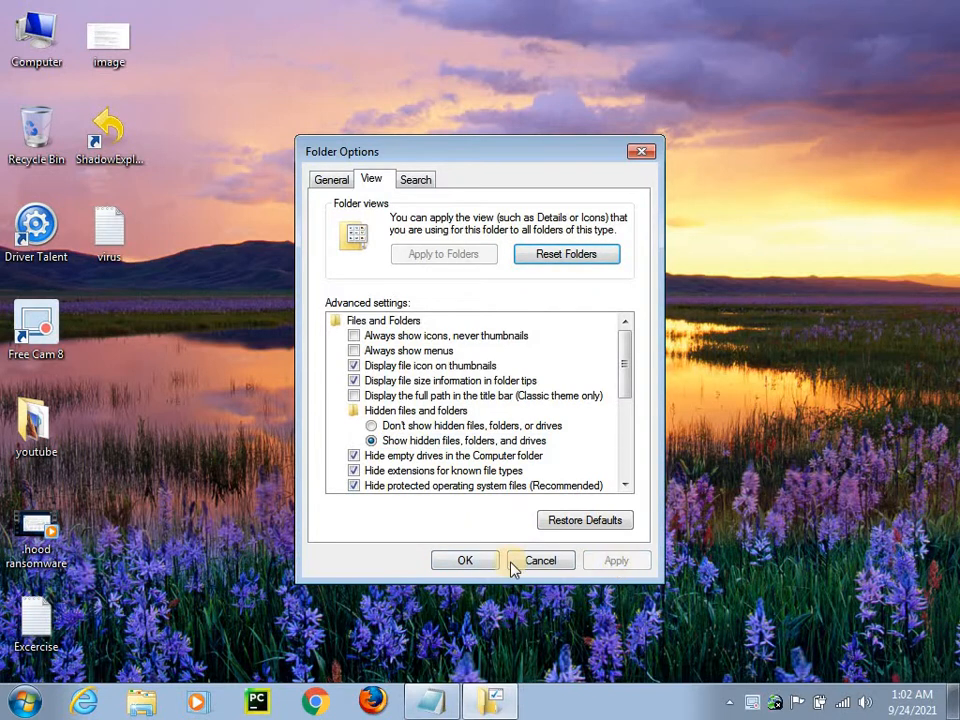
left_click(466, 561)
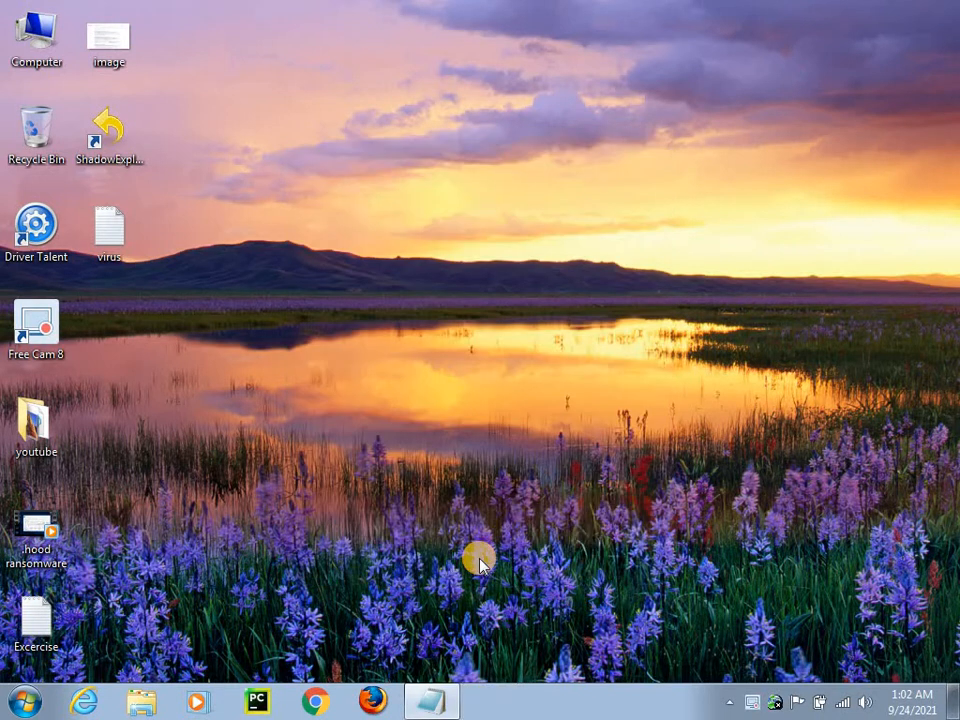
Search Windows for "task ma", open the running processes in Task Manager and maximize its window.
left_click(24, 706)
type("tas")
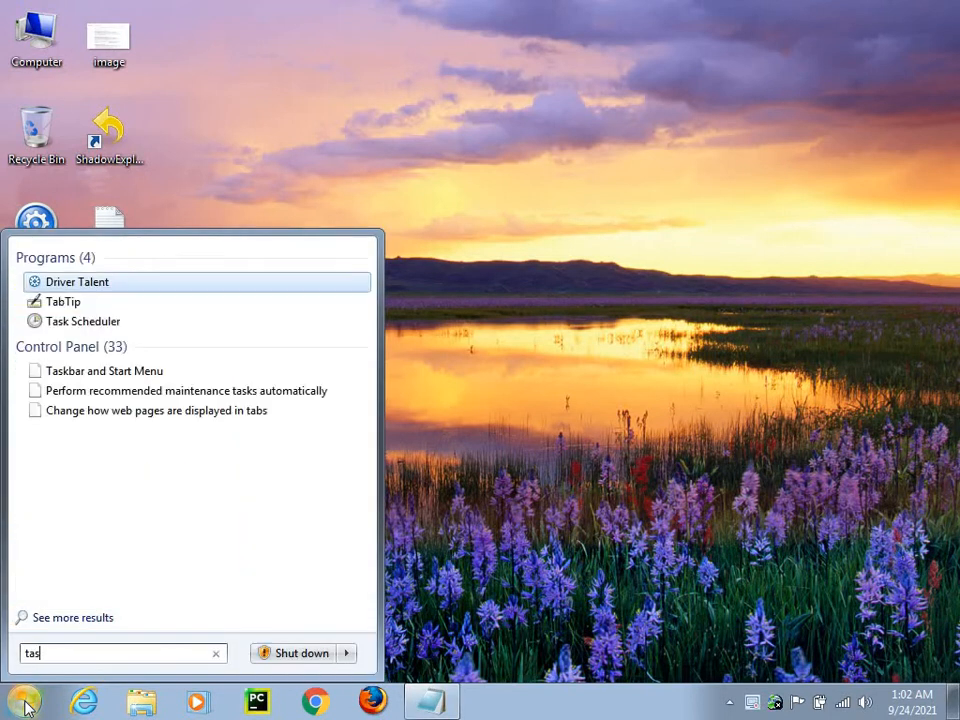
type("k m")
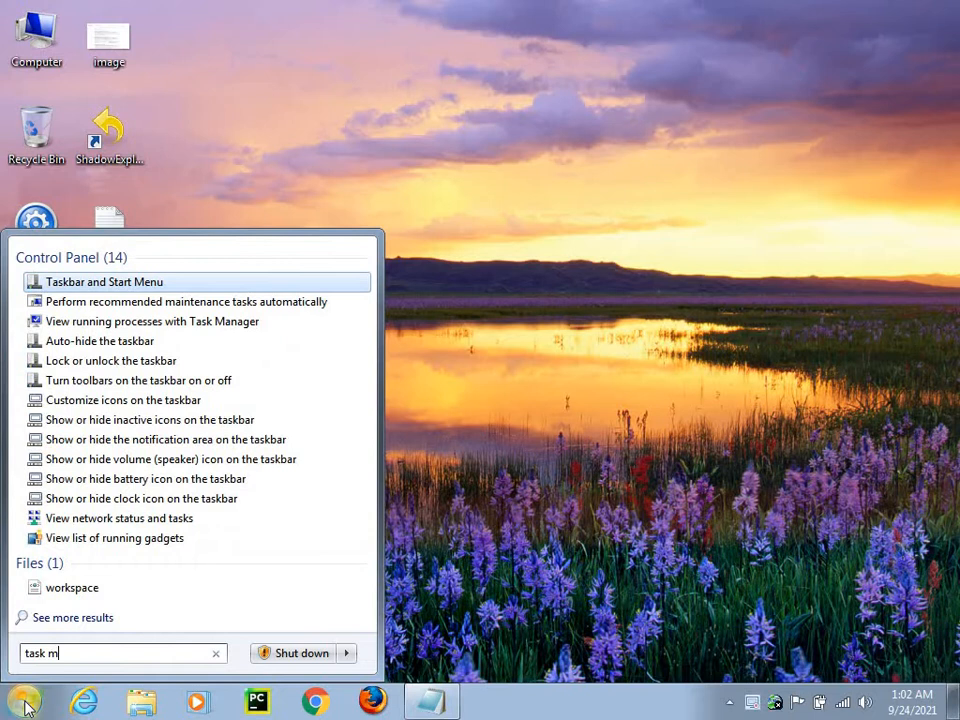
type("a")
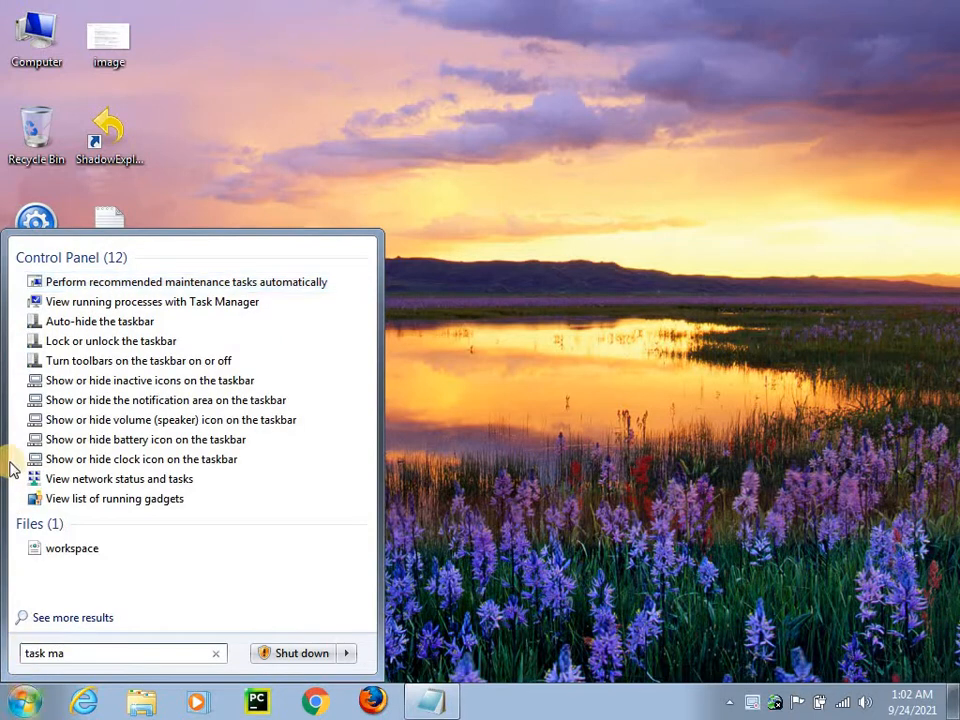
left_click(196, 304)
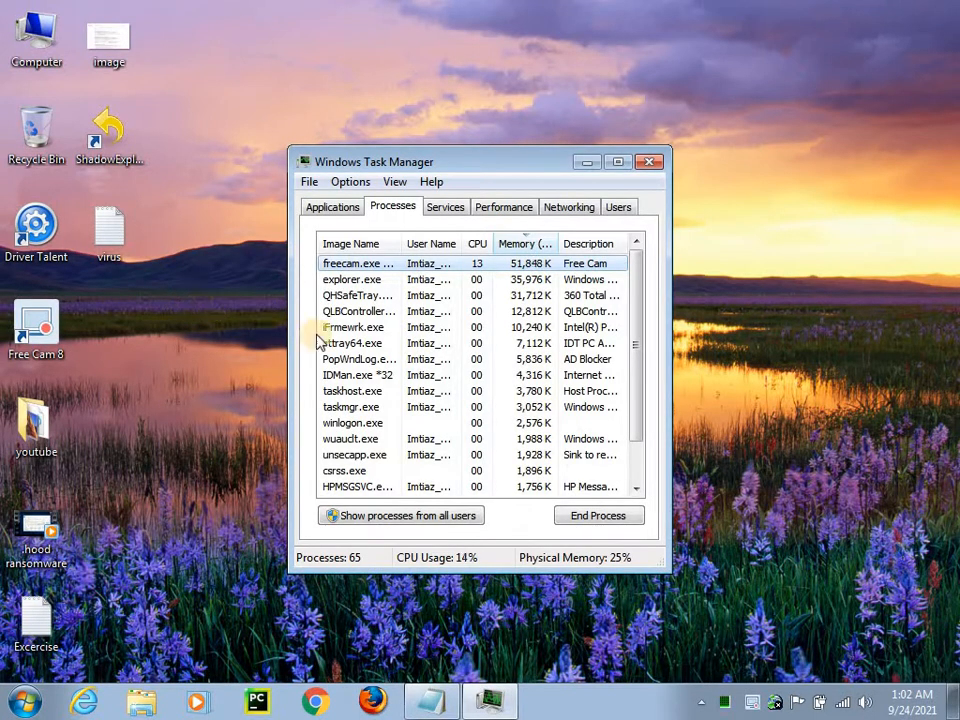
left_click(616, 163)
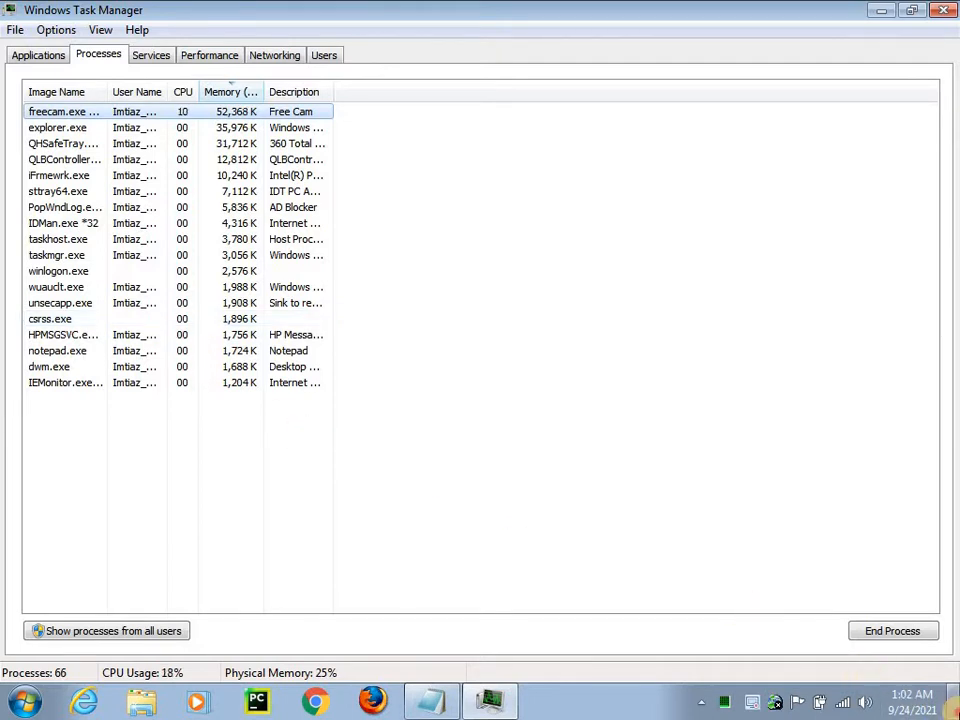
Return to the desktop, open the virus text file in Notepad and maximize its window.
left_click(954, 708)
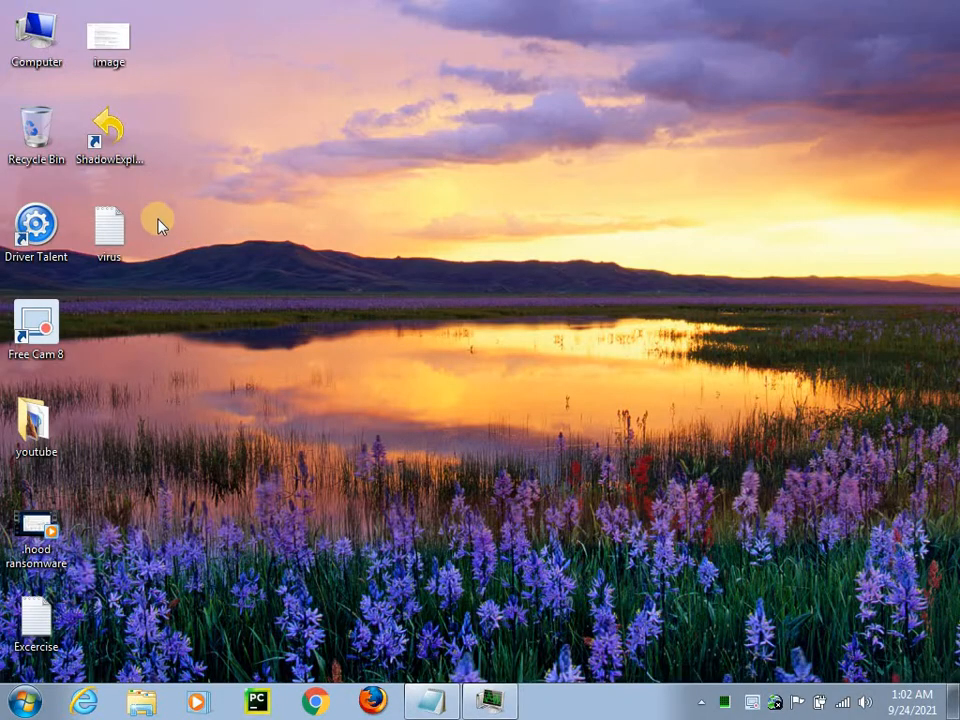
double_click(118, 232)
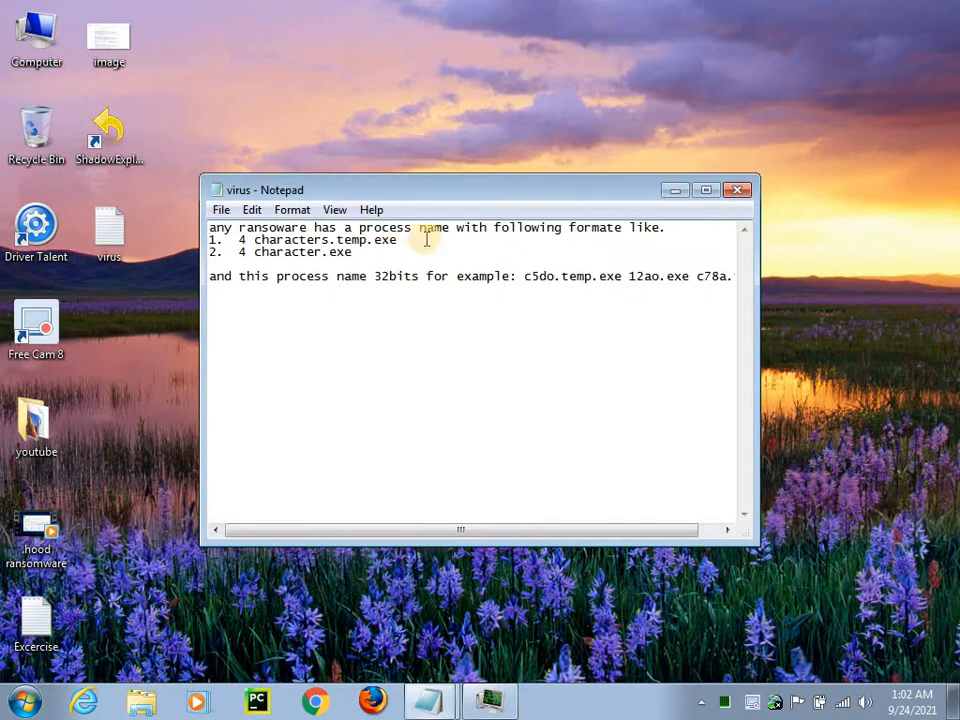
left_click(707, 191)
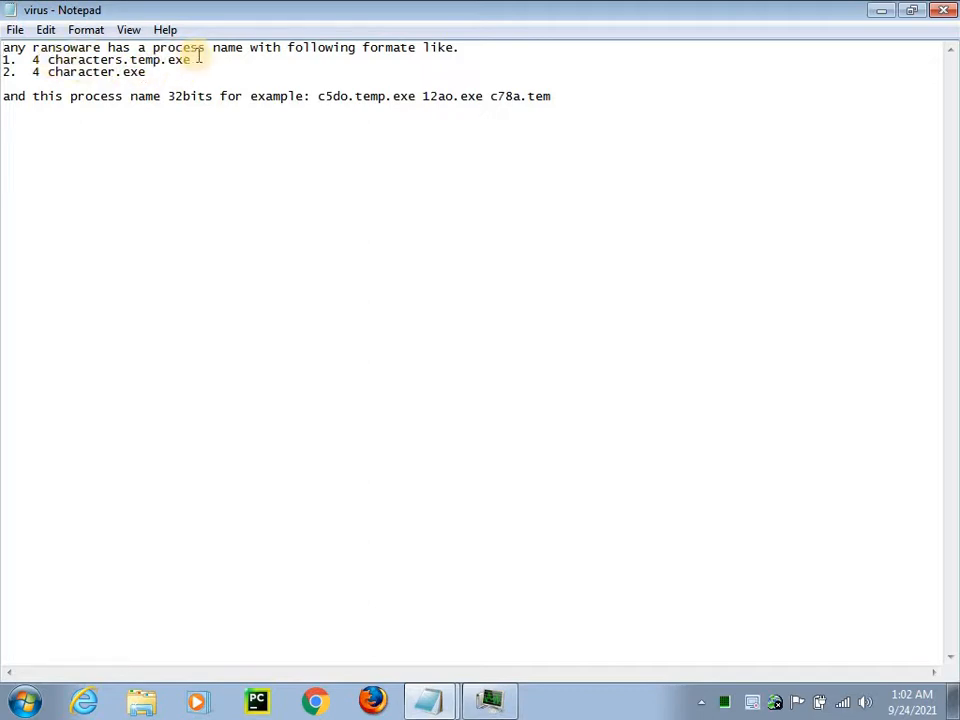
Highlight the "4 characters.temp.exe" format and the examples c5do.temp.exe, 12ao.exe and c78a.tem in the note, and close it.
left_click_drag(199, 57, 33, 60)
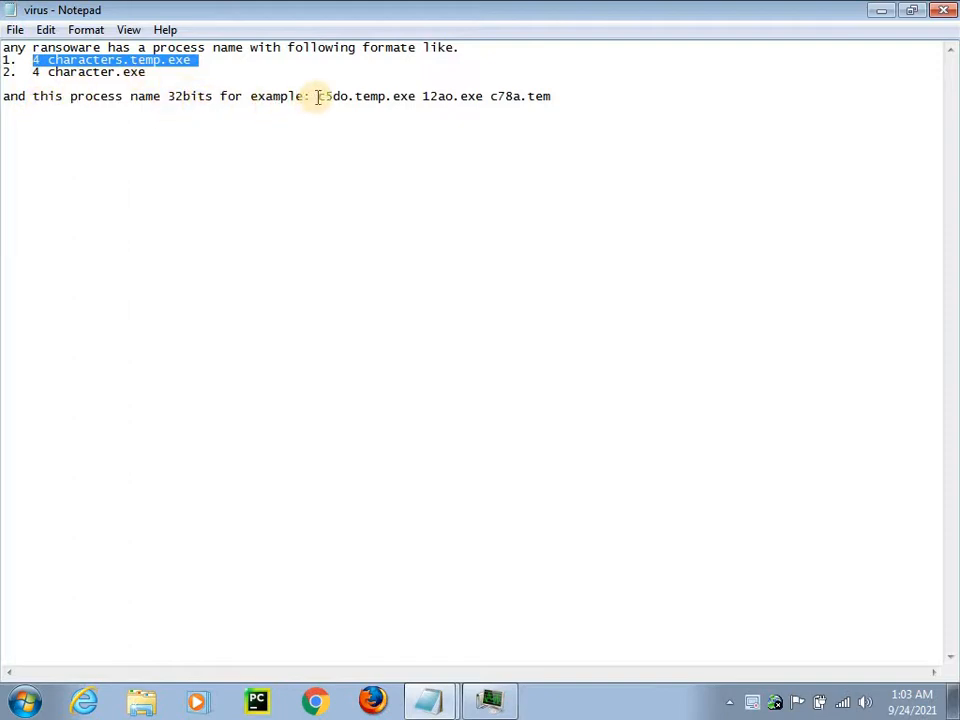
left_click_drag(318, 97, 412, 112)
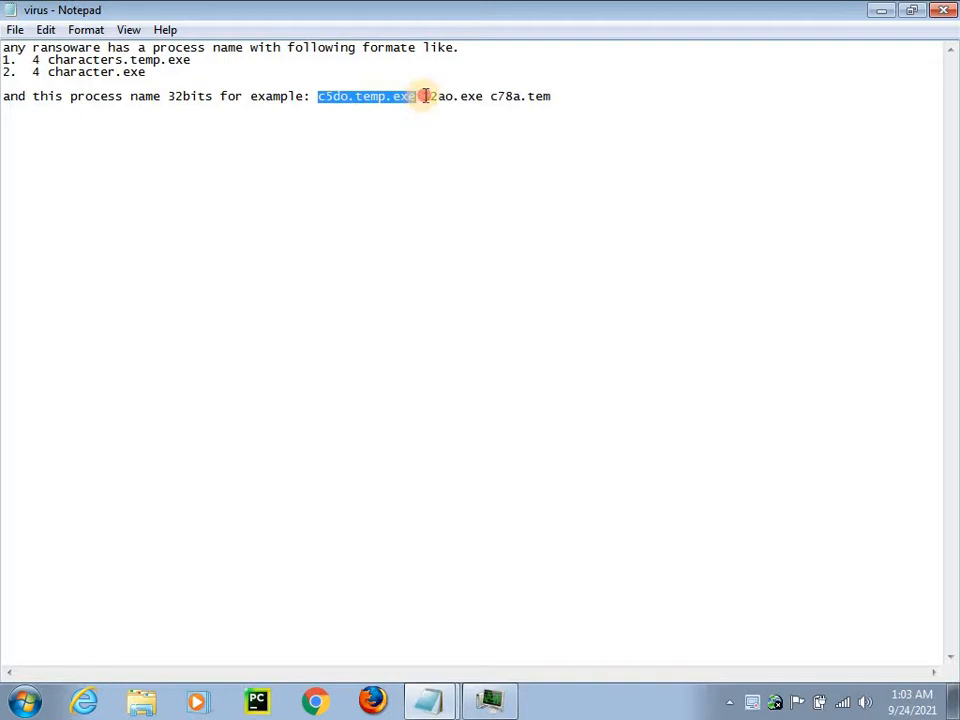
left_click_drag(422, 96, 483, 110)
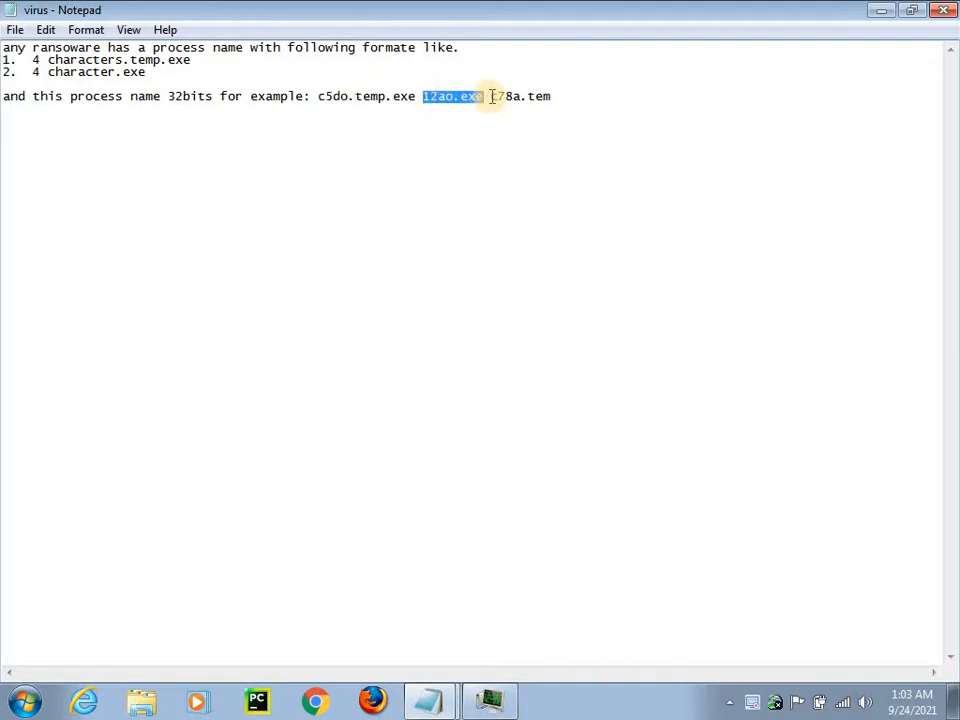
left_click_drag(491, 98, 559, 109)
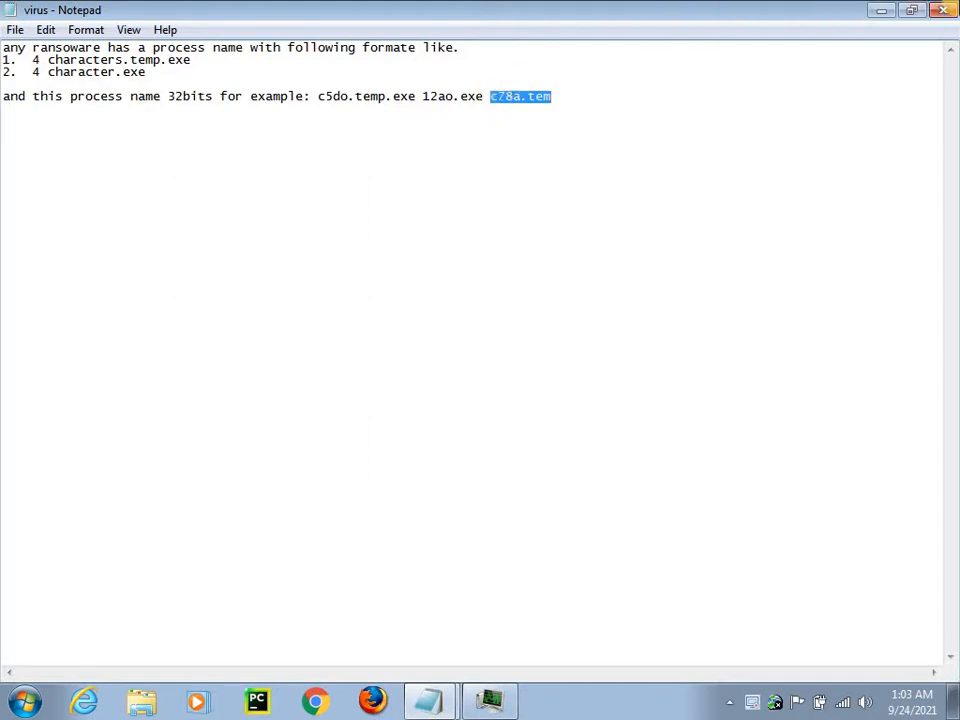
left_click(948, 12)
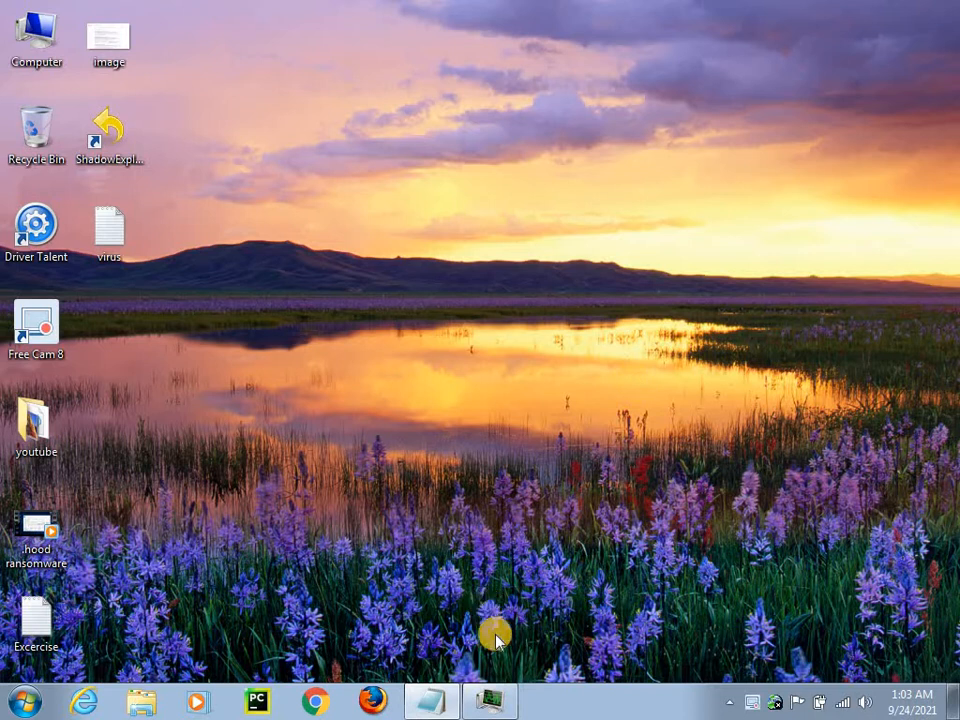
Bring Task Manager back up, request ending the csrss.exe process and cancel the confirmation.
left_click(489, 700)
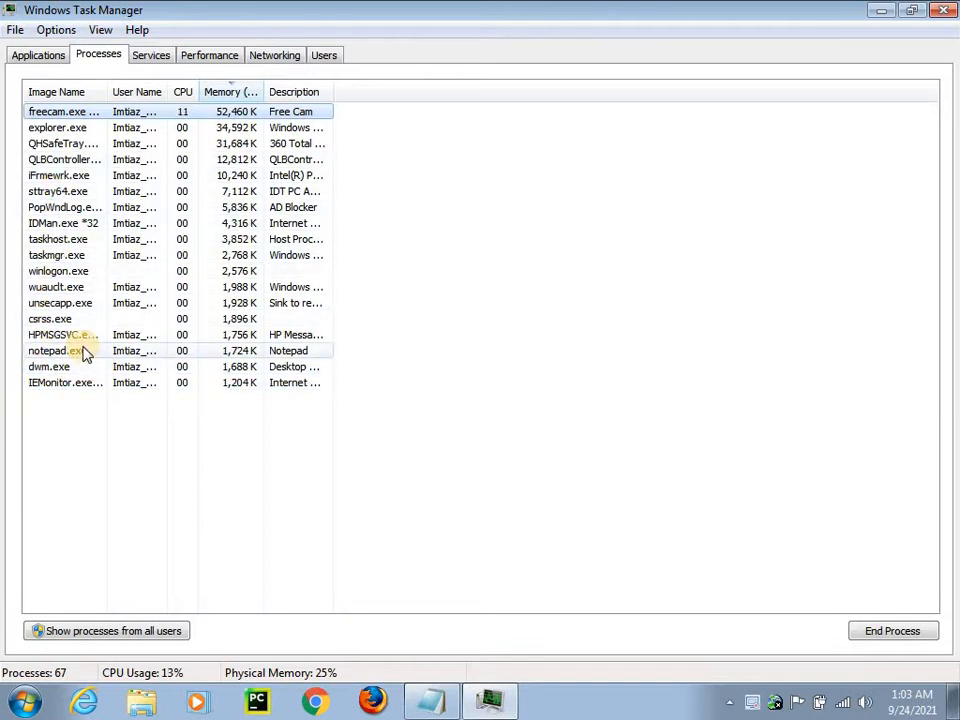
left_click(276, 322)
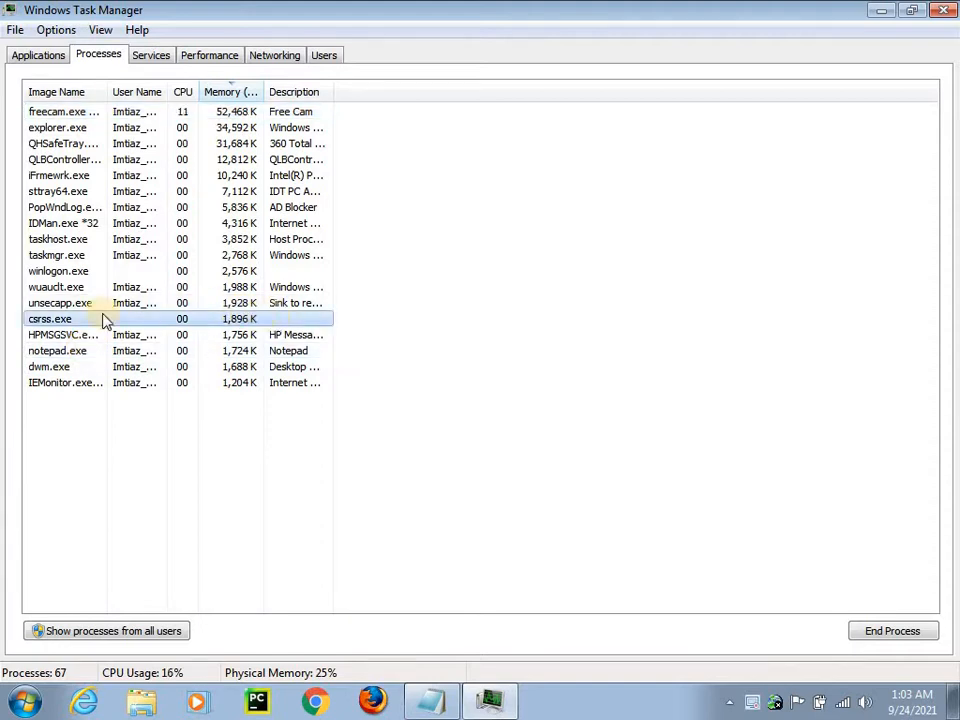
right_click(294, 318)
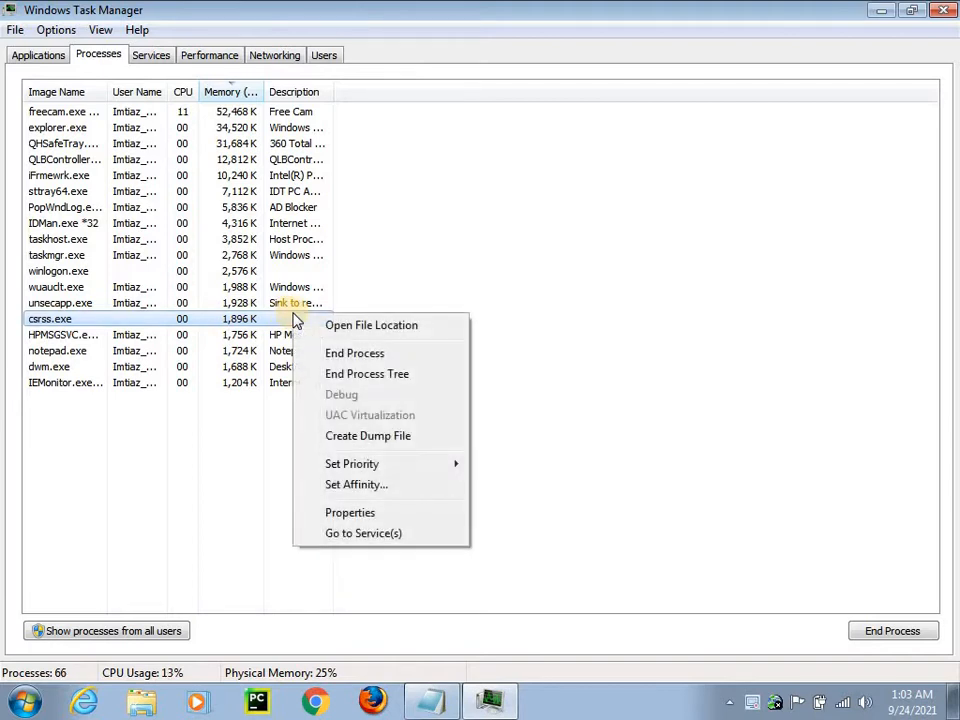
left_click(334, 355)
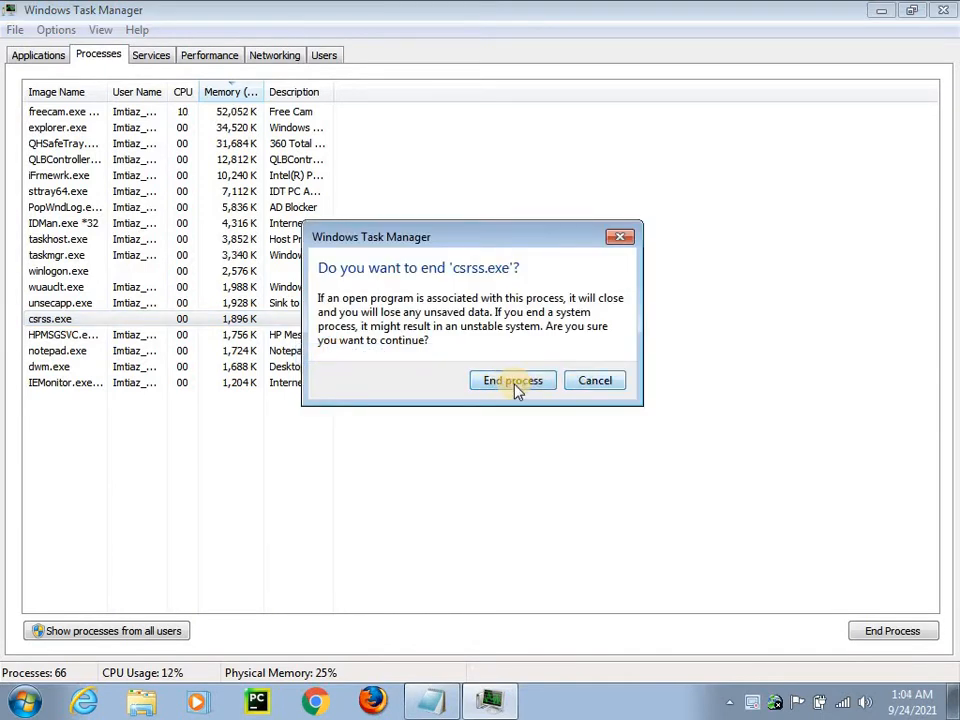
left_click(591, 388)
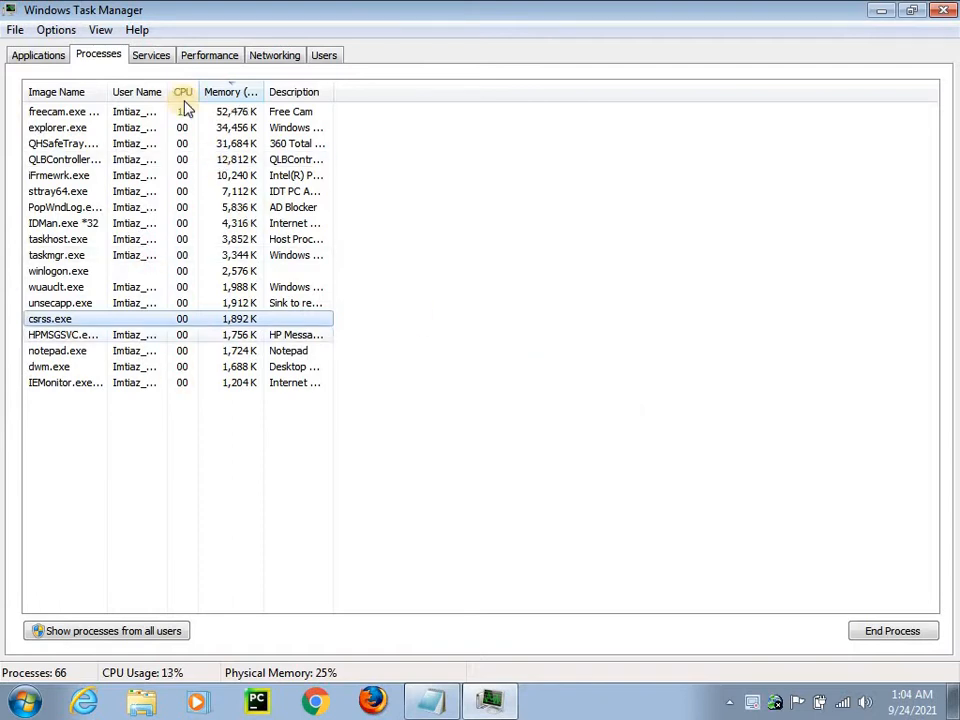
Examine the list of Windows services in Task Manager for suspicious entries and close Task Manager.
left_click(153, 58)
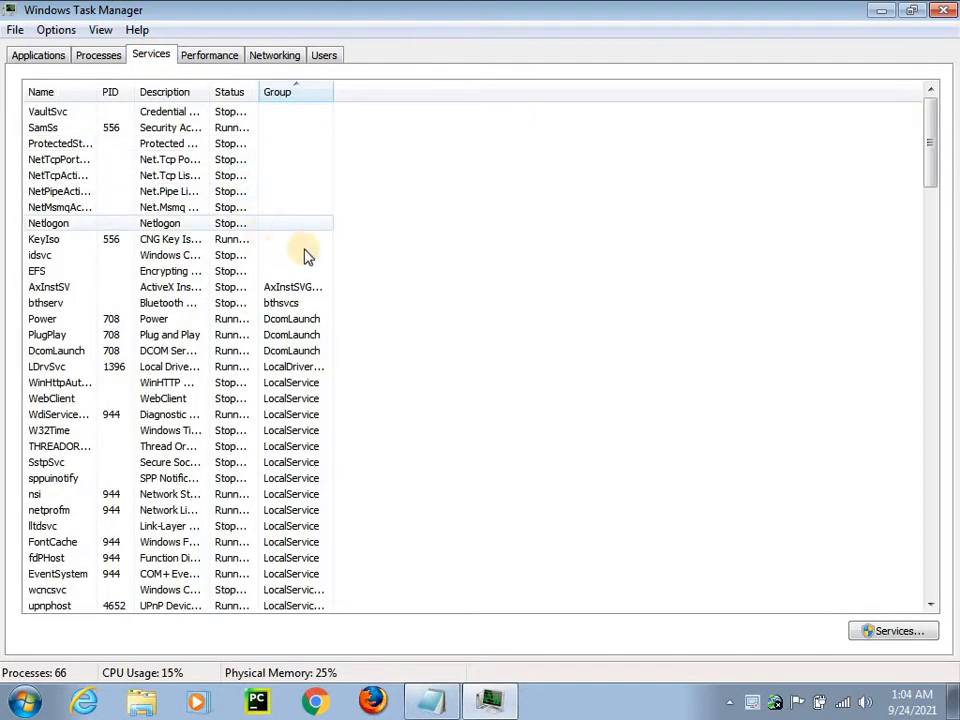
scroll(308, 255, "down", 3)
scroll(308, 255, "down", 11)
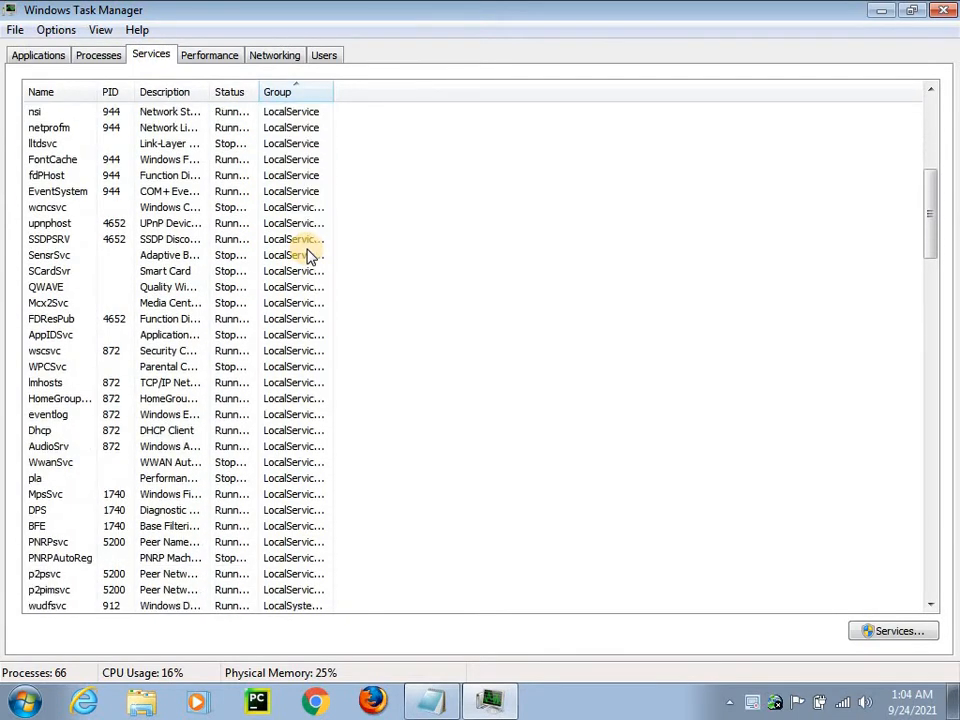
scroll(308, 255, "down", 2)
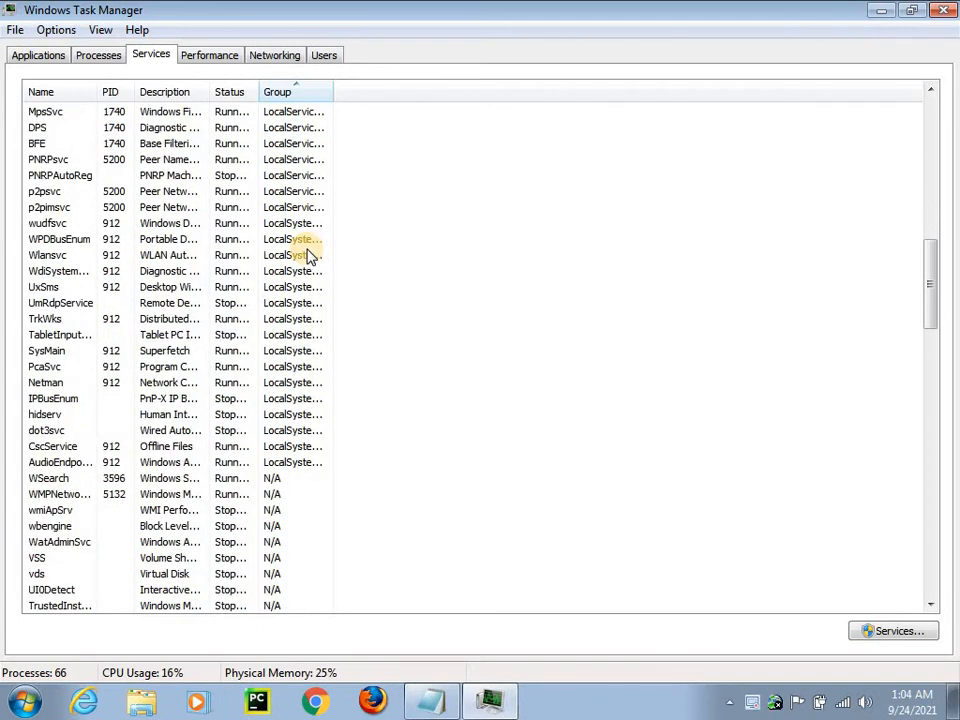
left_click(30, 191)
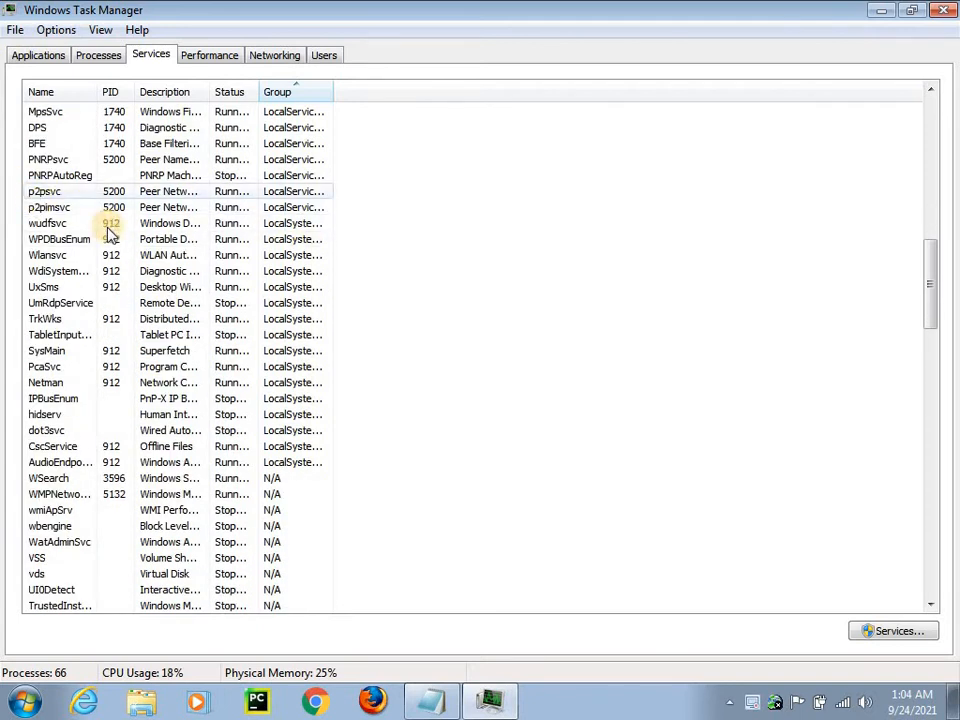
scroll(276, 360, "down", 8)
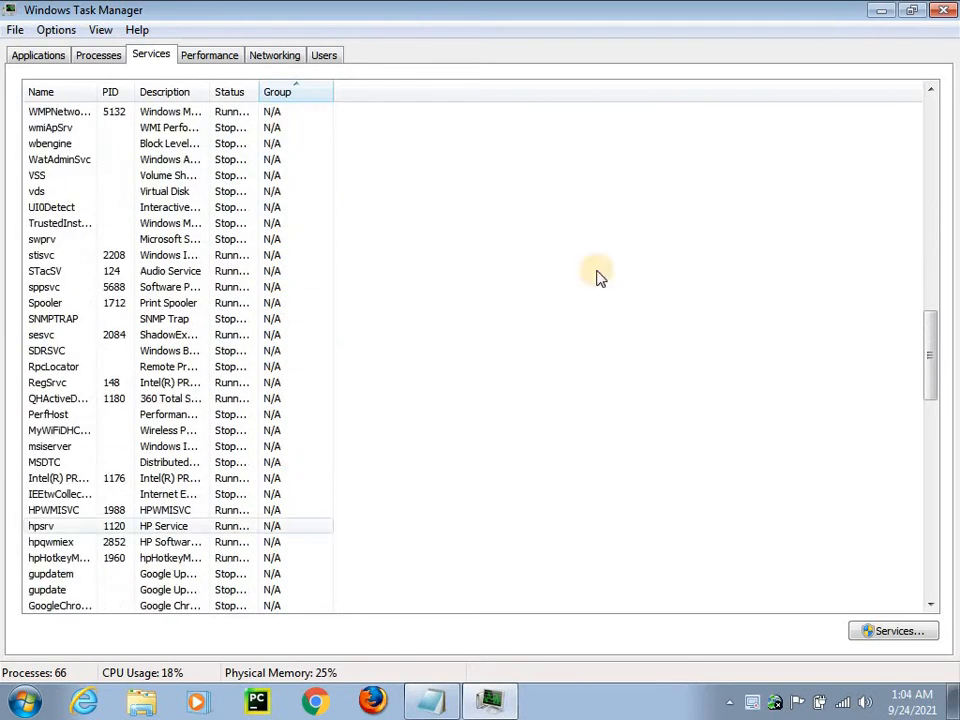
left_click(947, 11)
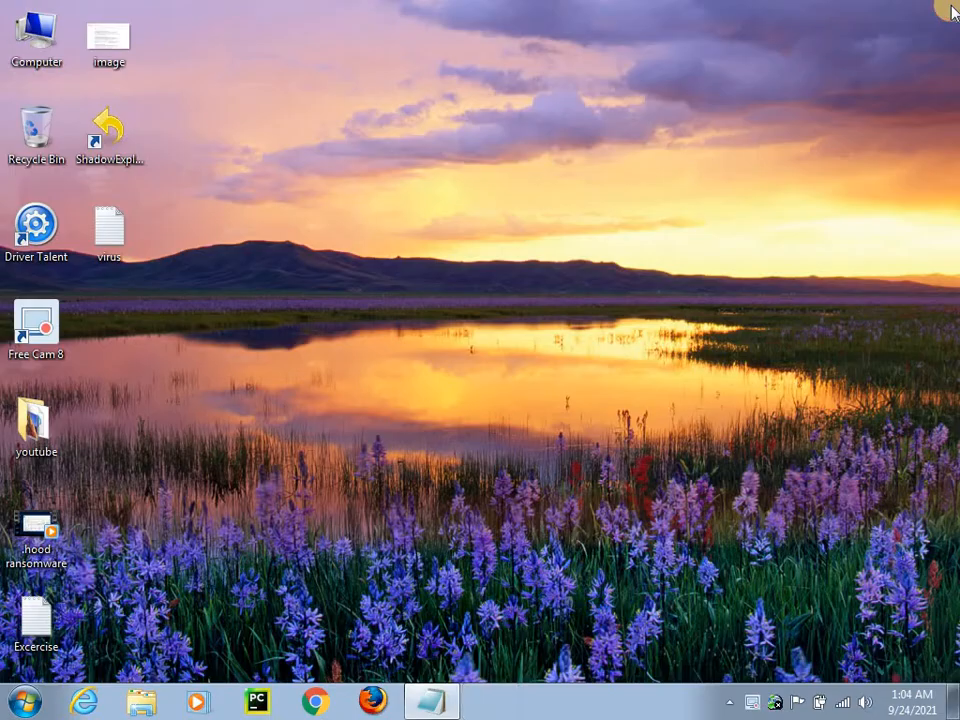
Search Windows for "run", execute appwiz.cpl, review the installed programs in a maximized window and close it.
left_click(27, 704)
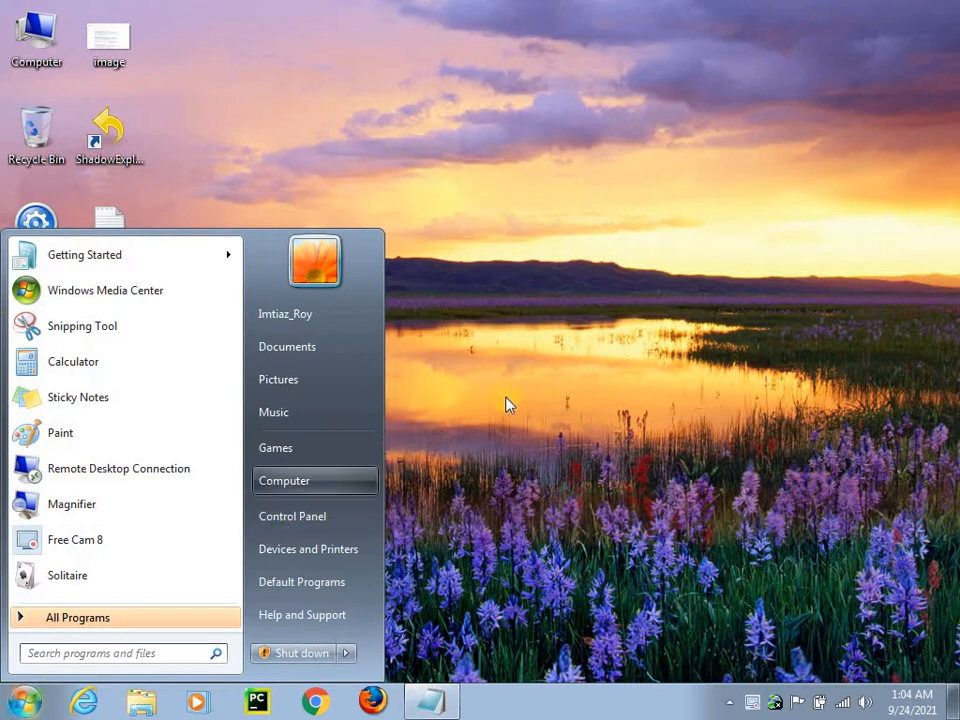
type("run")
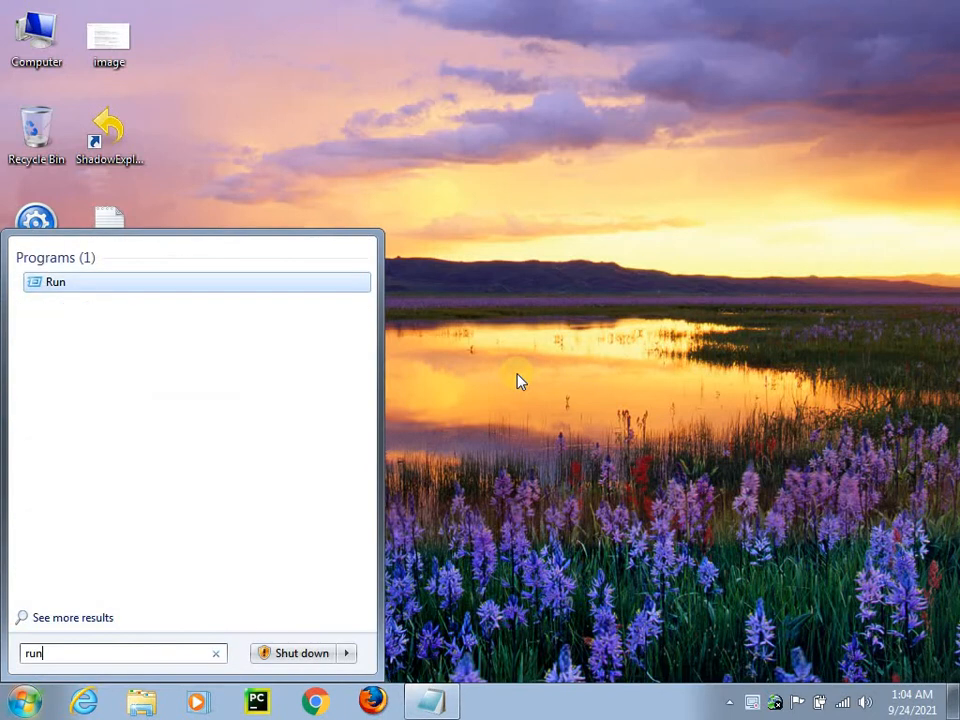
left_click(62, 283)
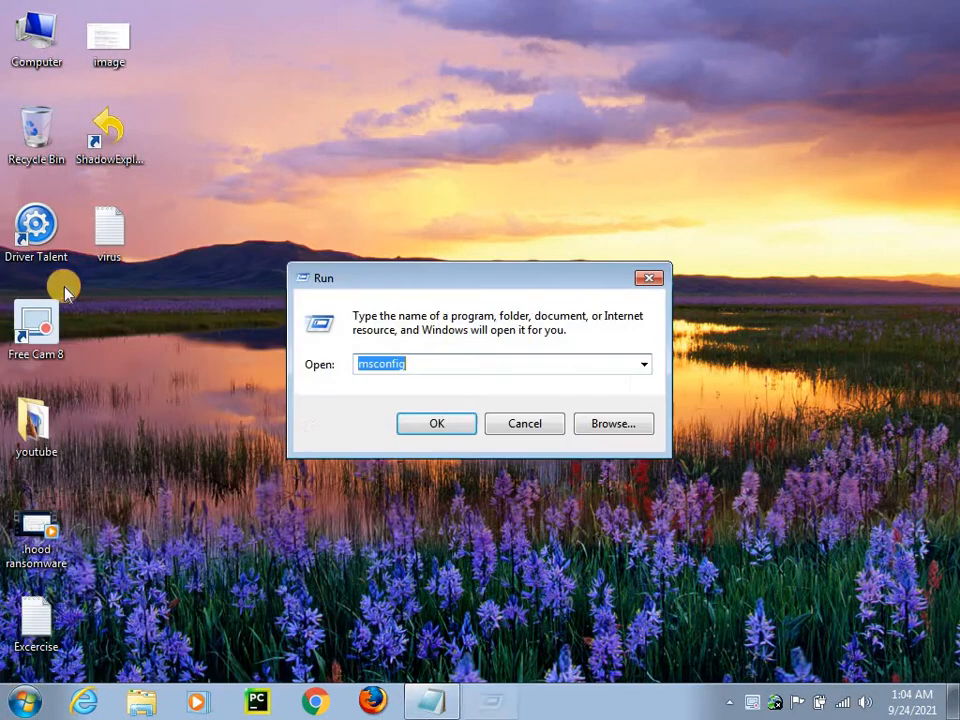
key("BackSpace")
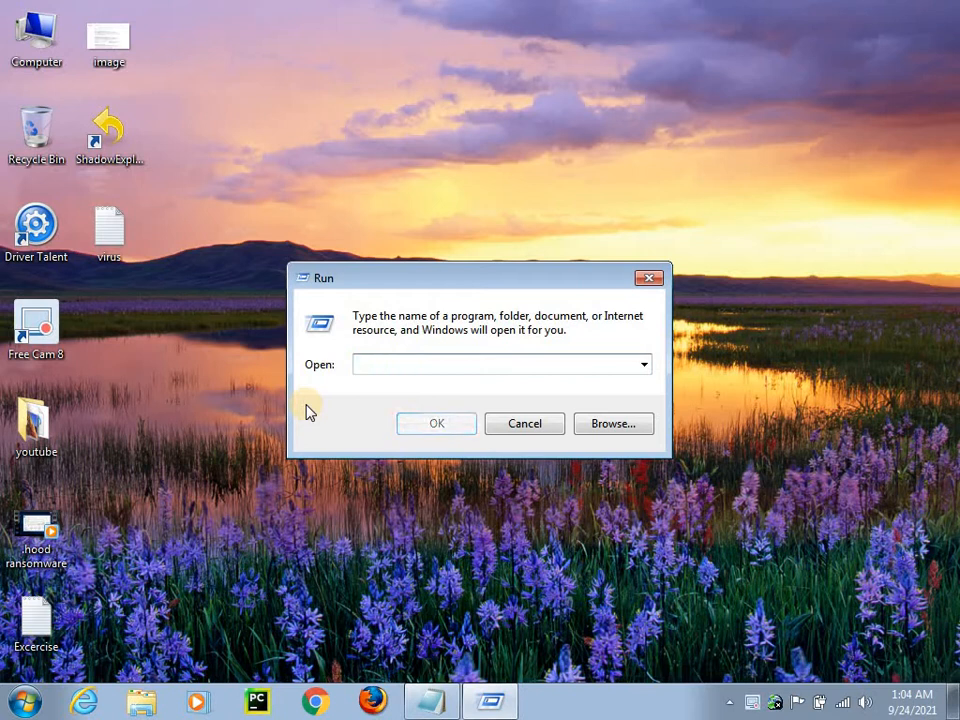
type("app")
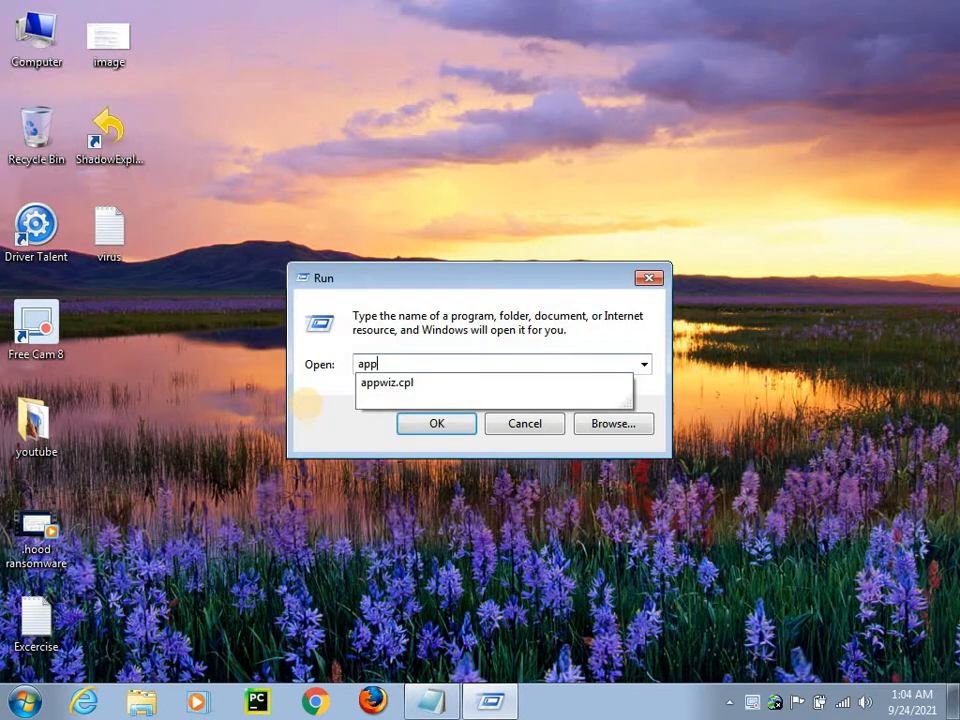
type("wiz.cpl")
left_click(420, 423)
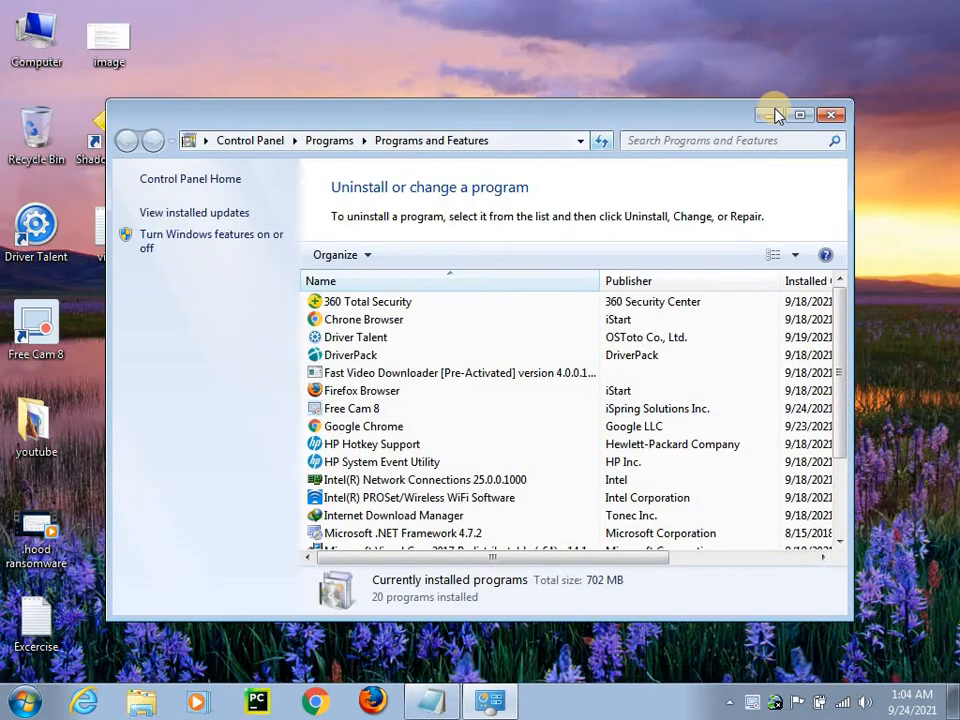
left_click(797, 116)
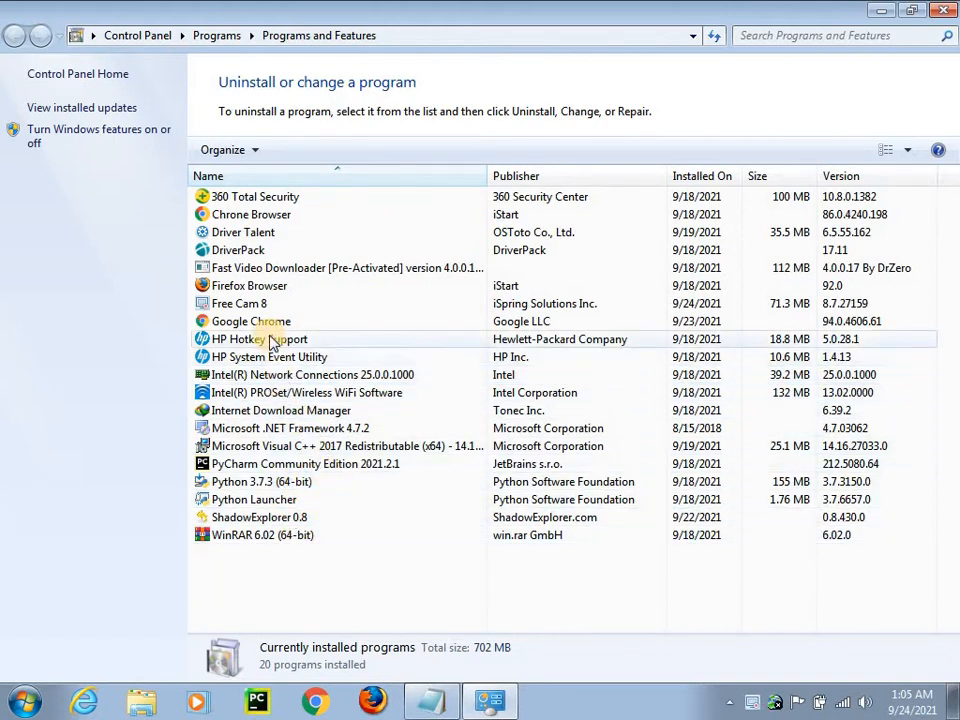
left_click(943, 10)
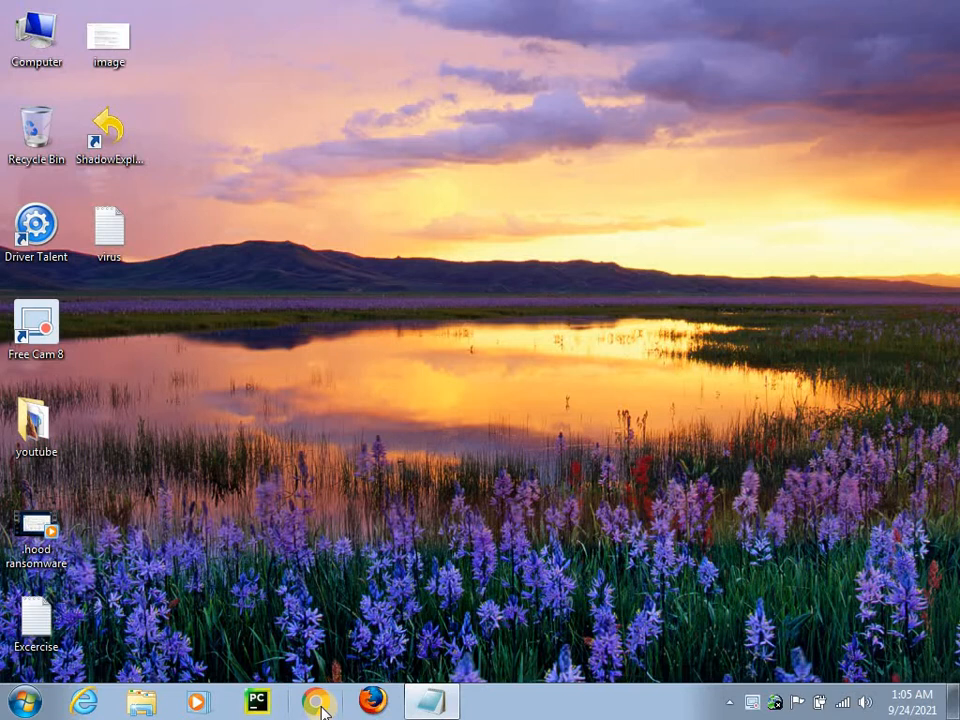
Open Computer and browse to the folder C:\Windows\System32\drivers\etc.
left_click(20, 46)
double_click(20, 46)
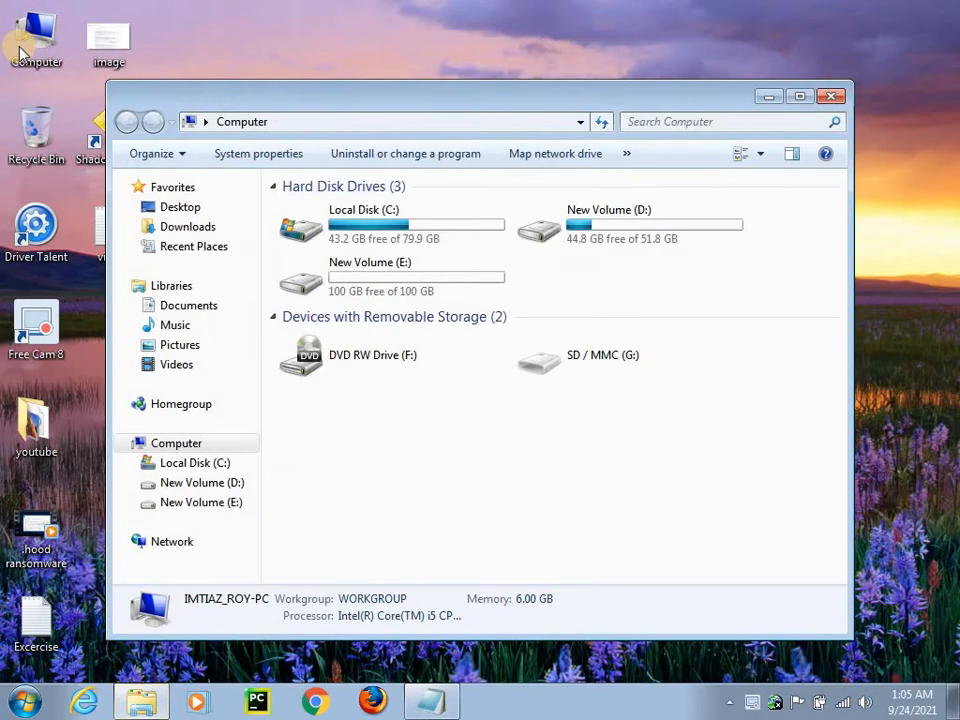
double_click(370, 243)
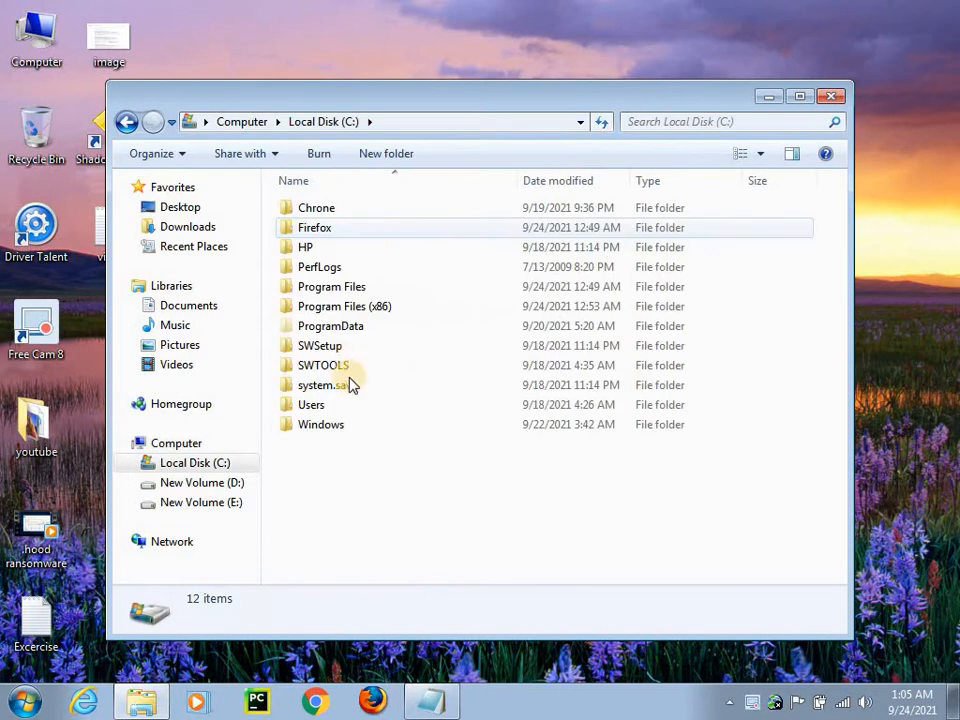
double_click(347, 433)
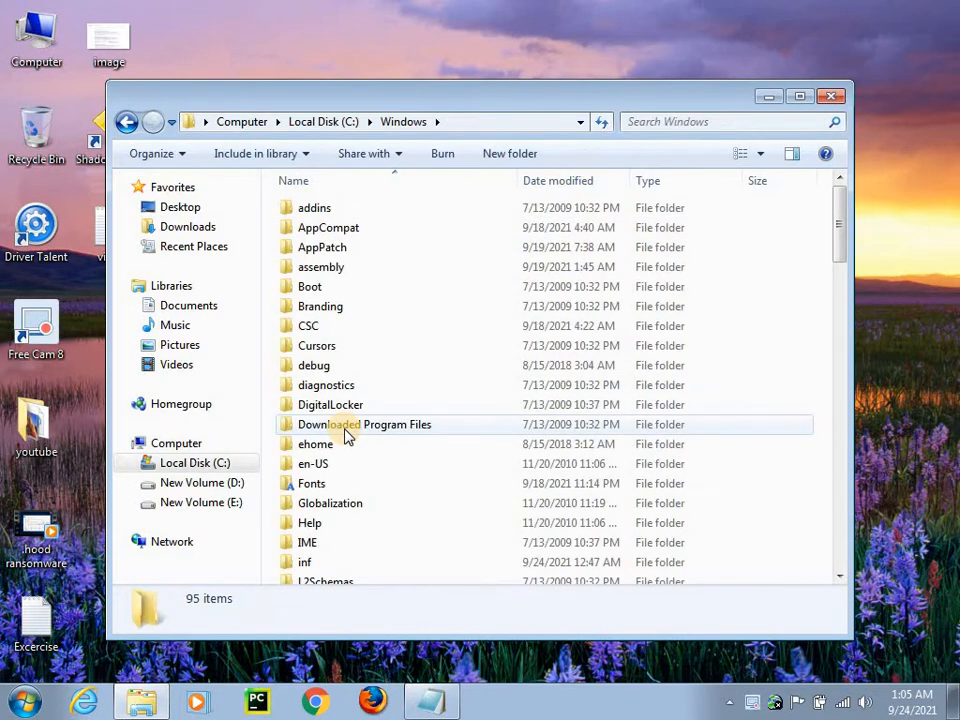
scroll(396, 392, "down", 4)
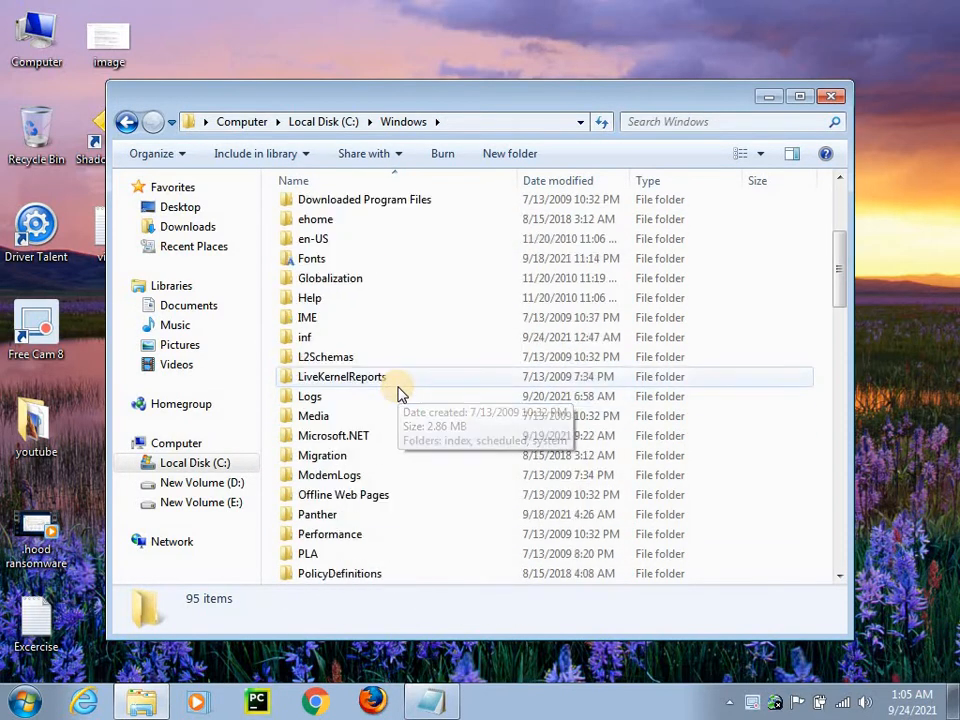
scroll(396, 392, "down", 8)
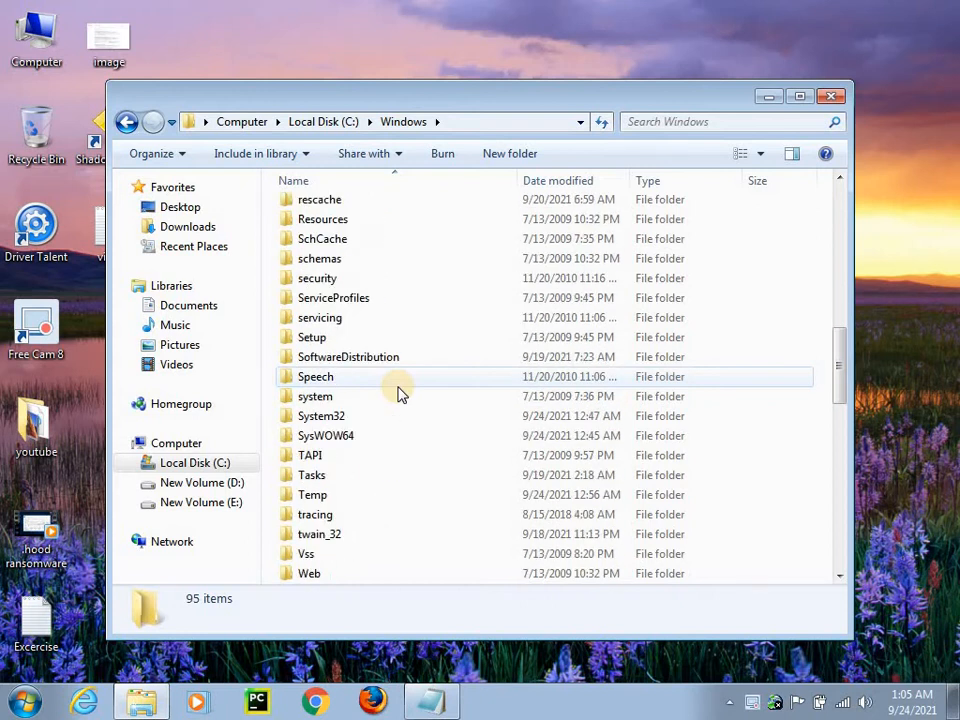
double_click(337, 416)
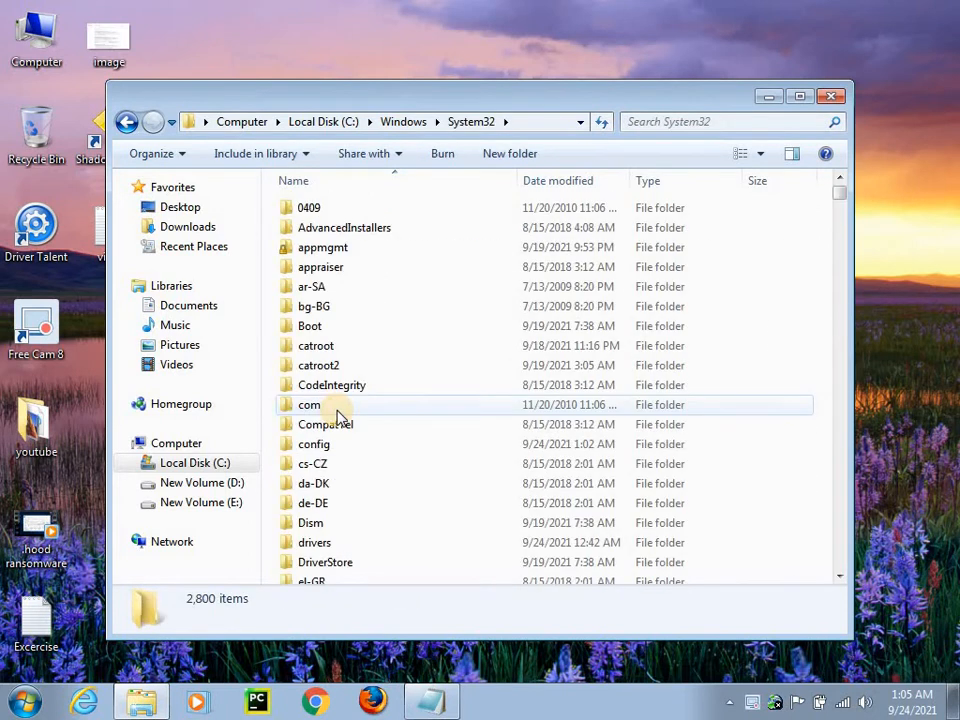
scroll(408, 337, "down", 2)
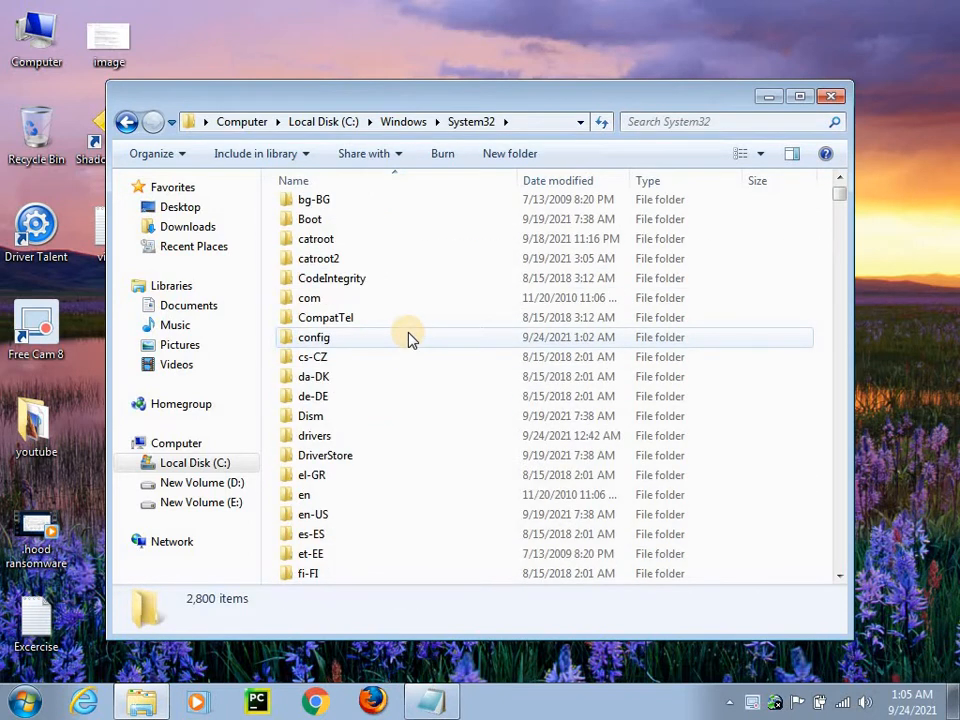
double_click(321, 437)
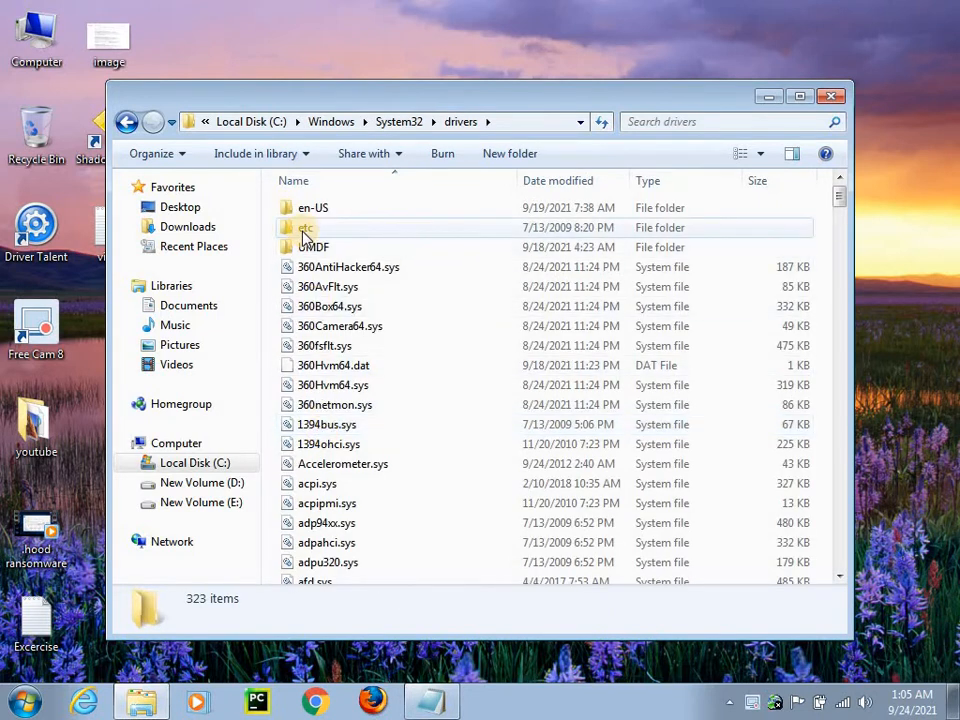
double_click(304, 229)
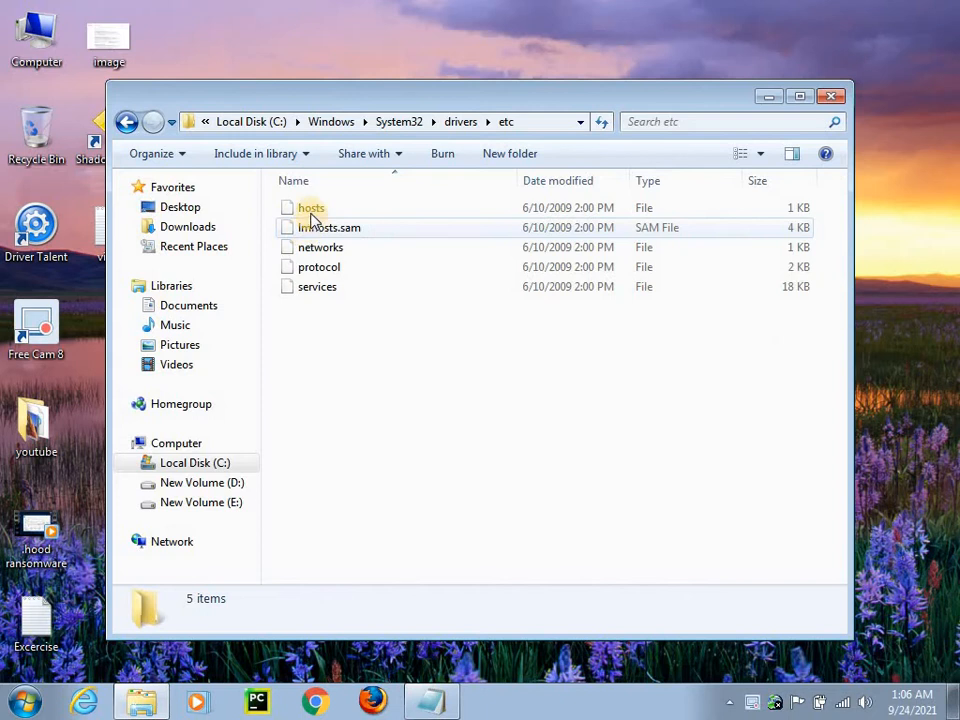
Open the hosts file from the etc folder with Notepad.
left_click(311, 212)
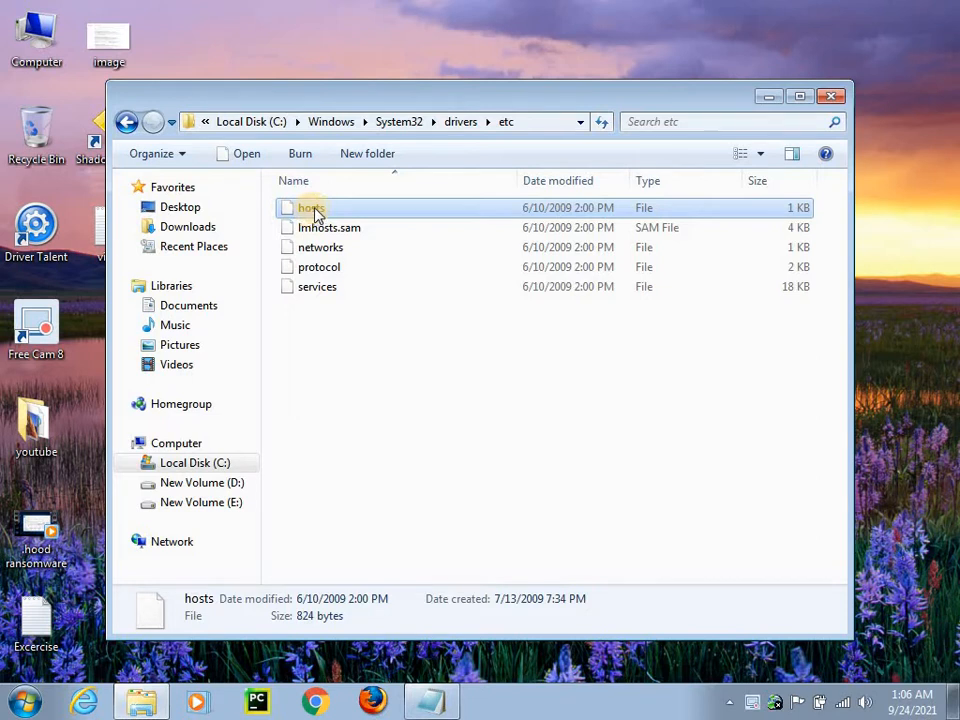
right_click(314, 212)
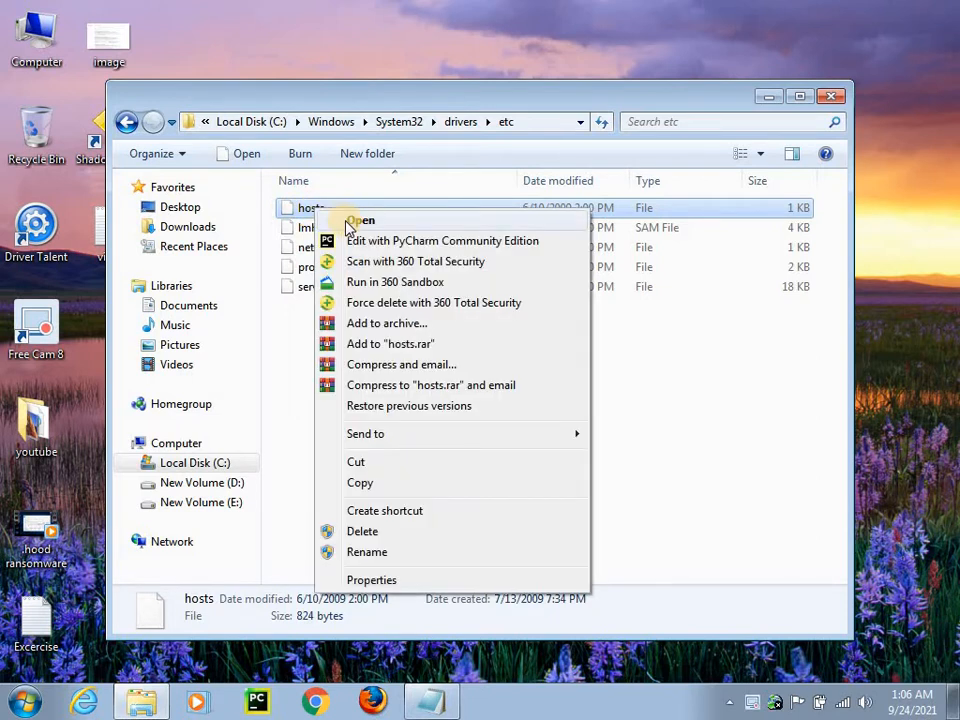
left_click(352, 222)
left_click(290, 263)
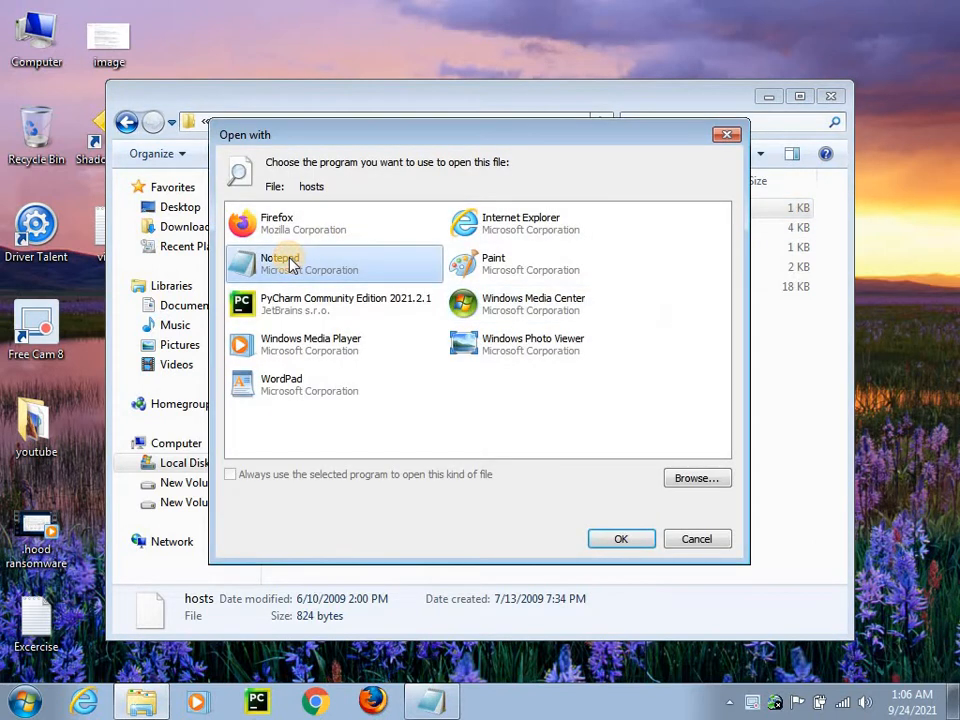
left_click(616, 539)
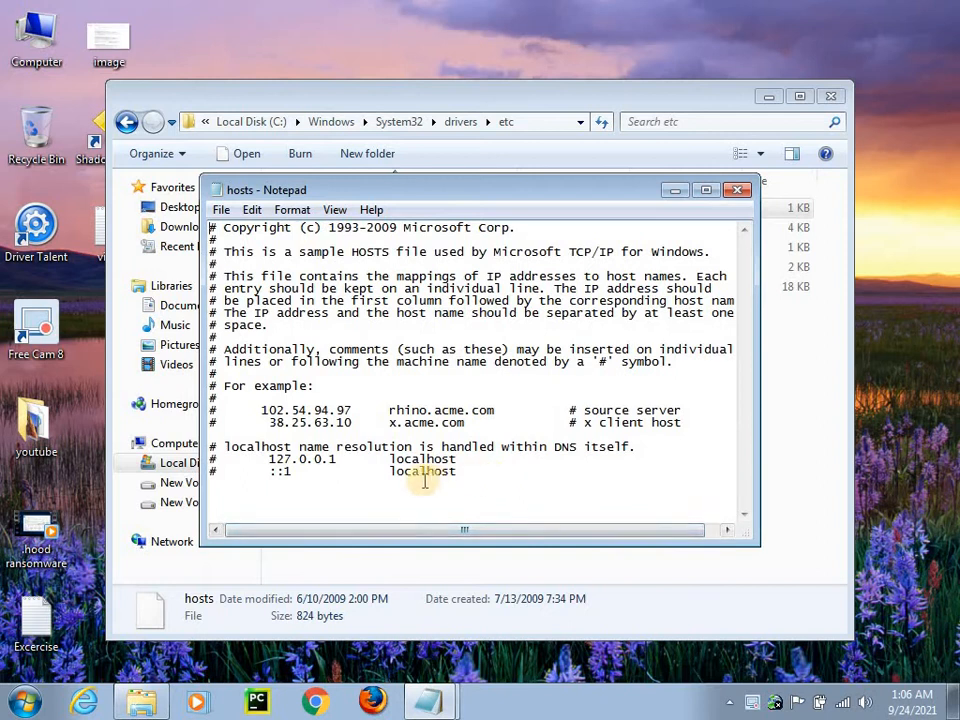
mouse_move(428, 700)
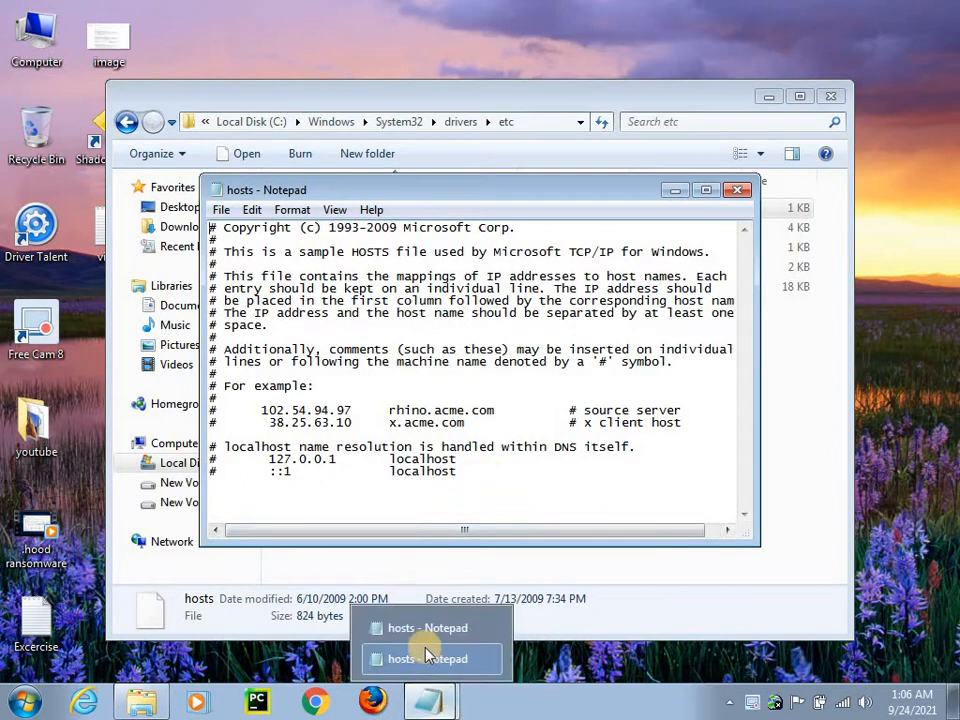
left_click(418, 627)
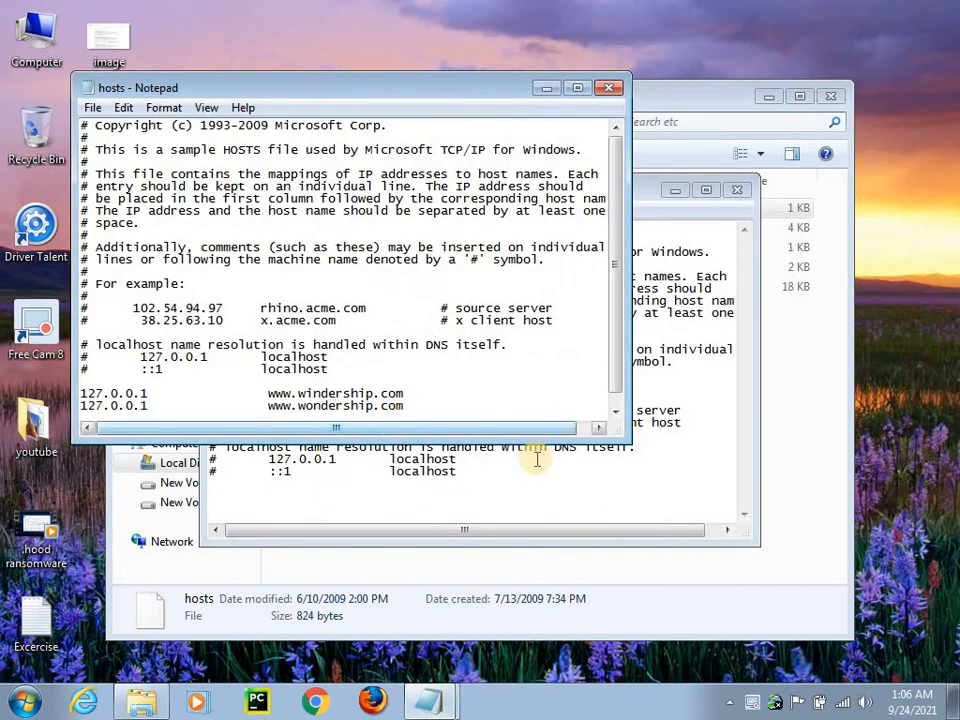
left_click(741, 191)
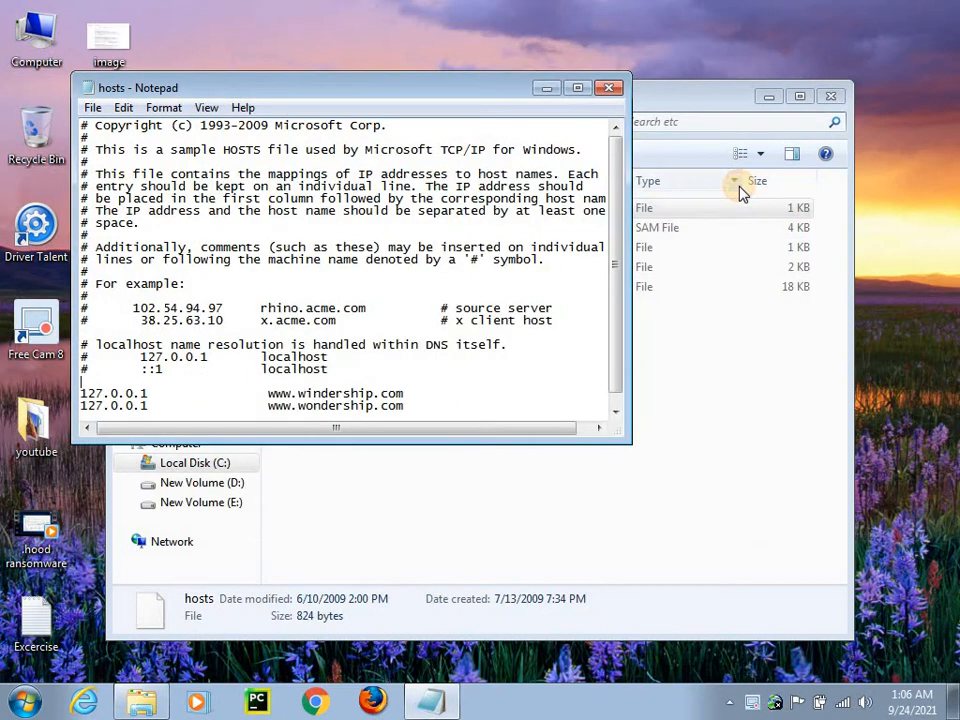
Maximize the hosts note, try deleting the three 127.0.0.1 website entries below the localhost lines, and undo the deletion.
mouse_move(428, 680)
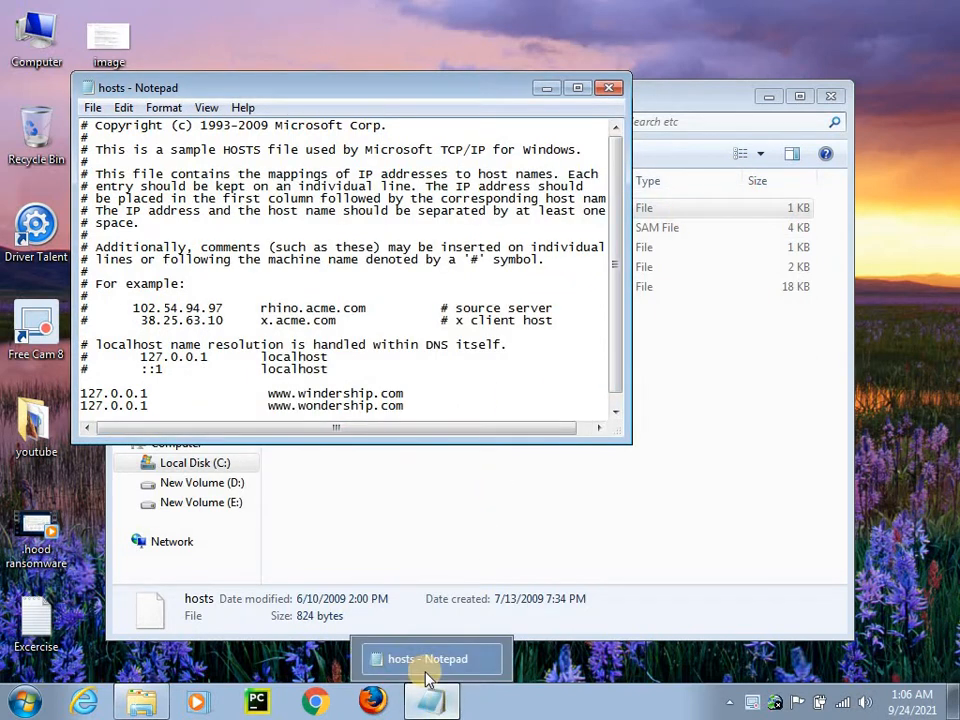
left_click(580, 90)
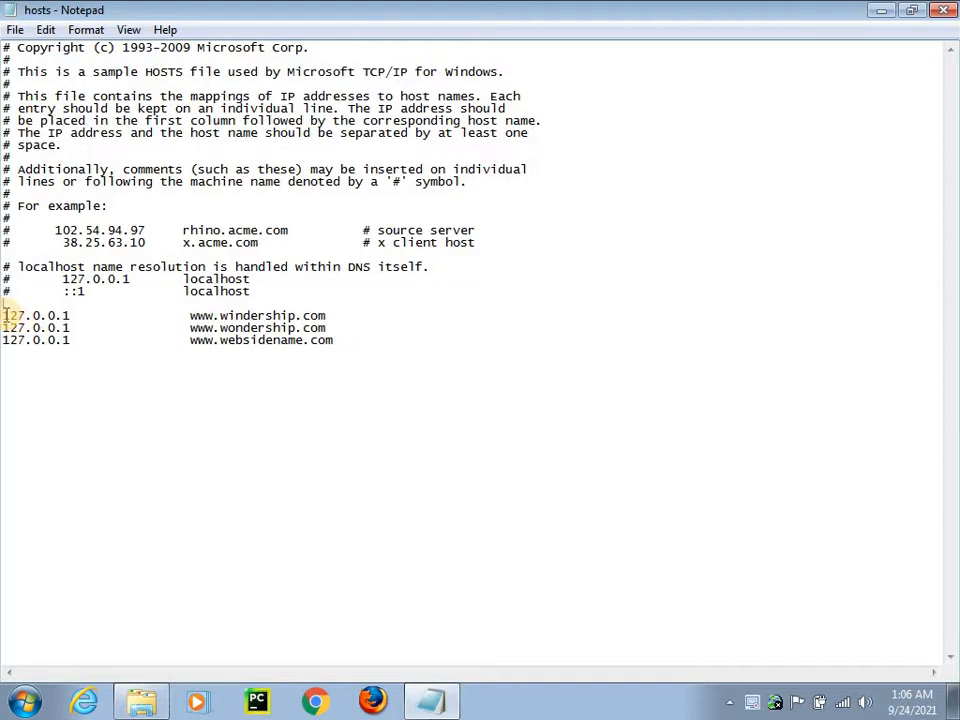
left_click_drag(4, 316, 381, 368)
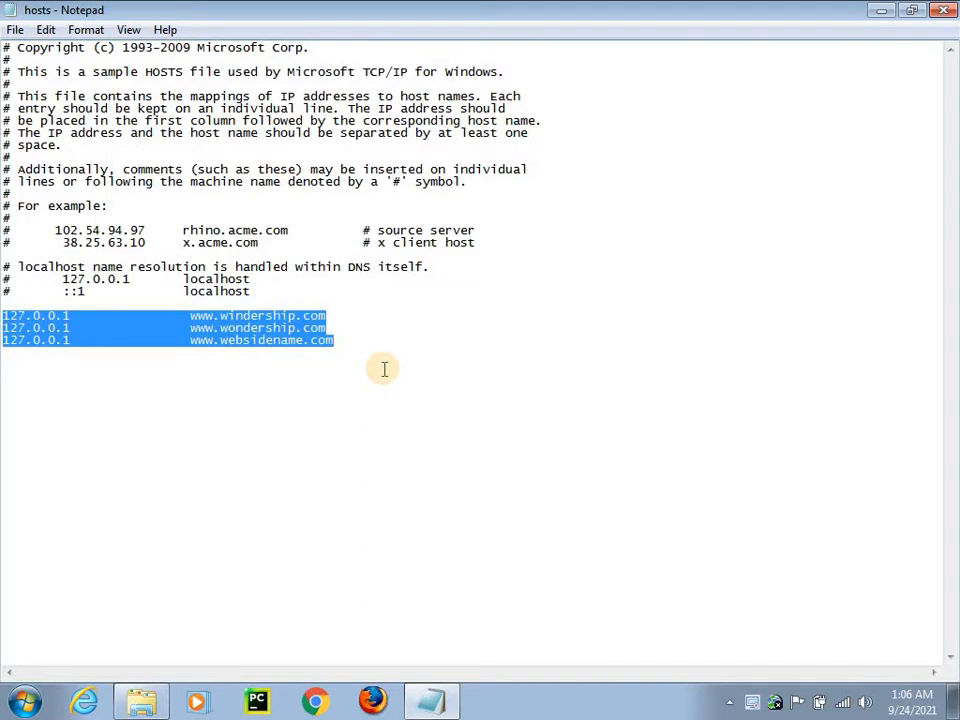
key("Delete")
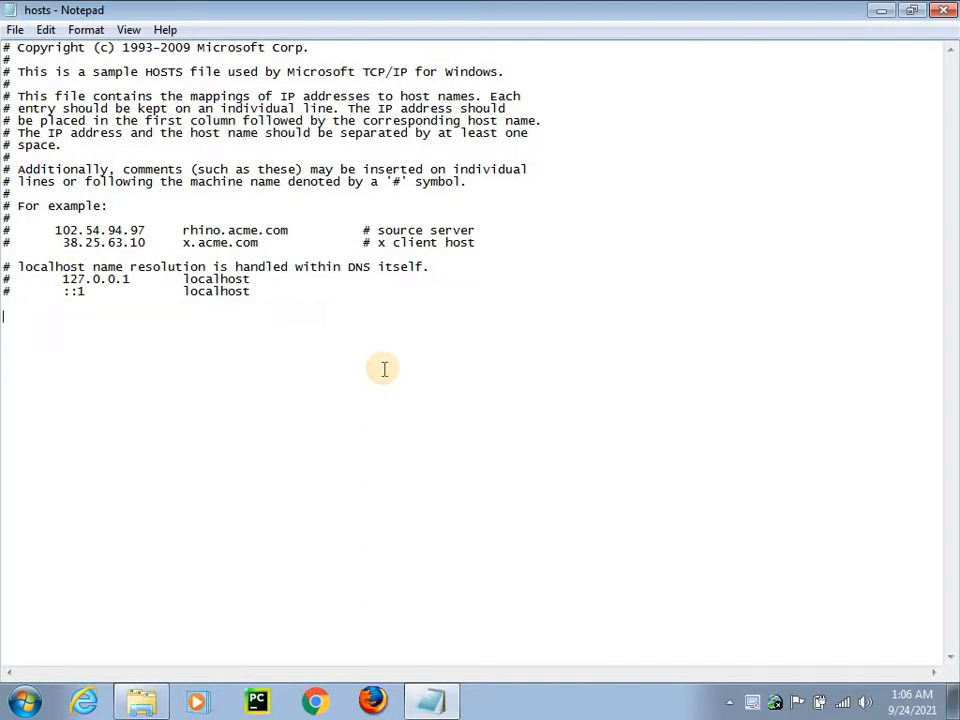
key("ctrl+z")
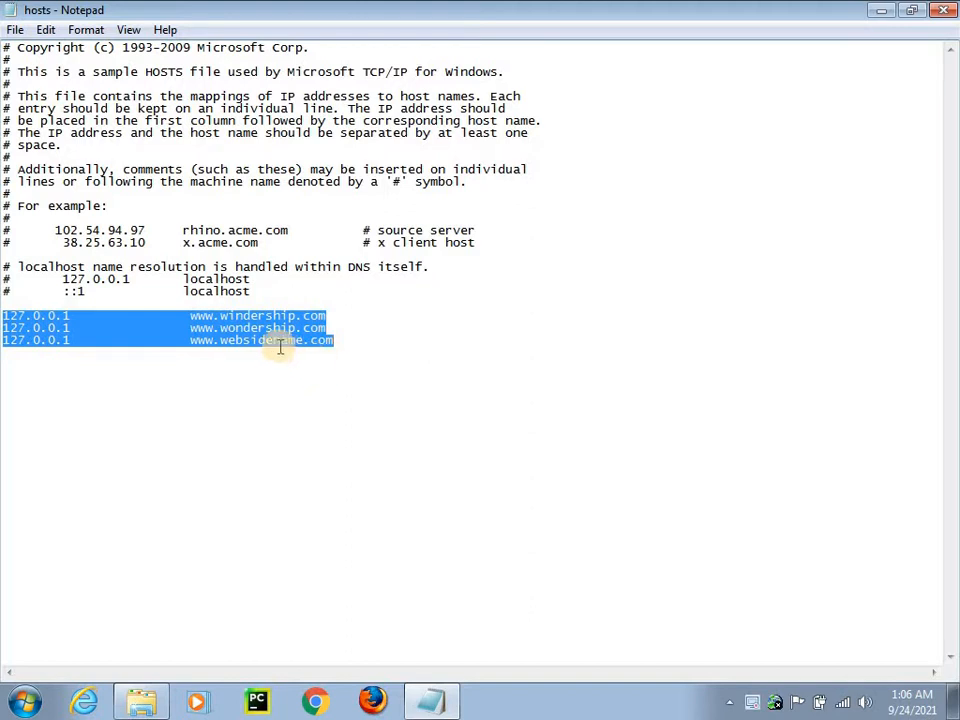
left_click(252, 341)
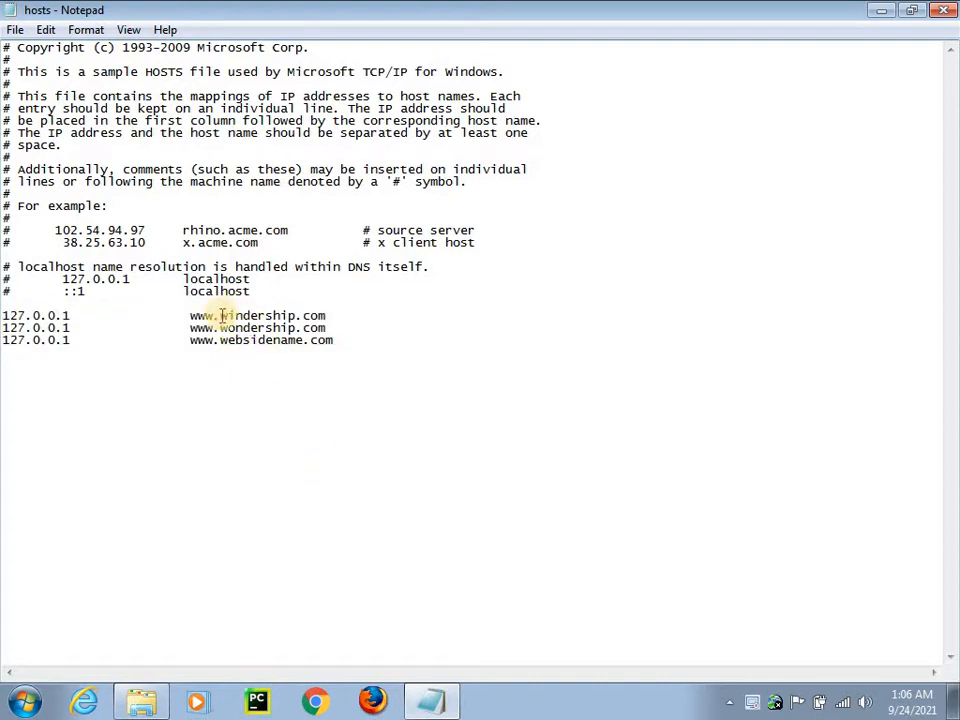
left_click_drag(221, 315, 265, 329)
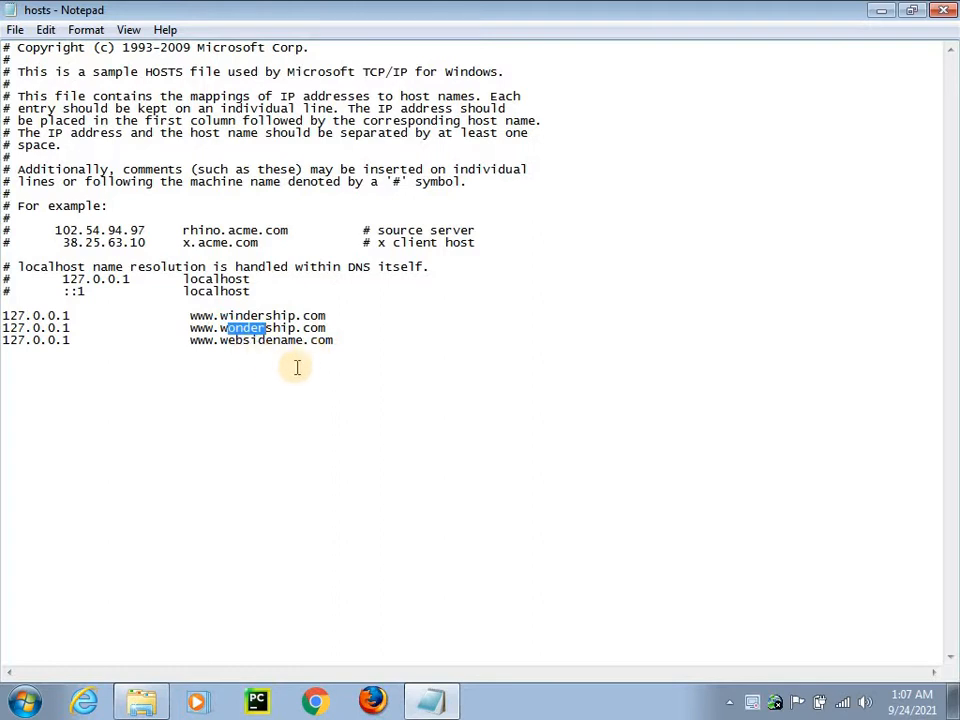
left_click_drag(334, 340, 13, 317)
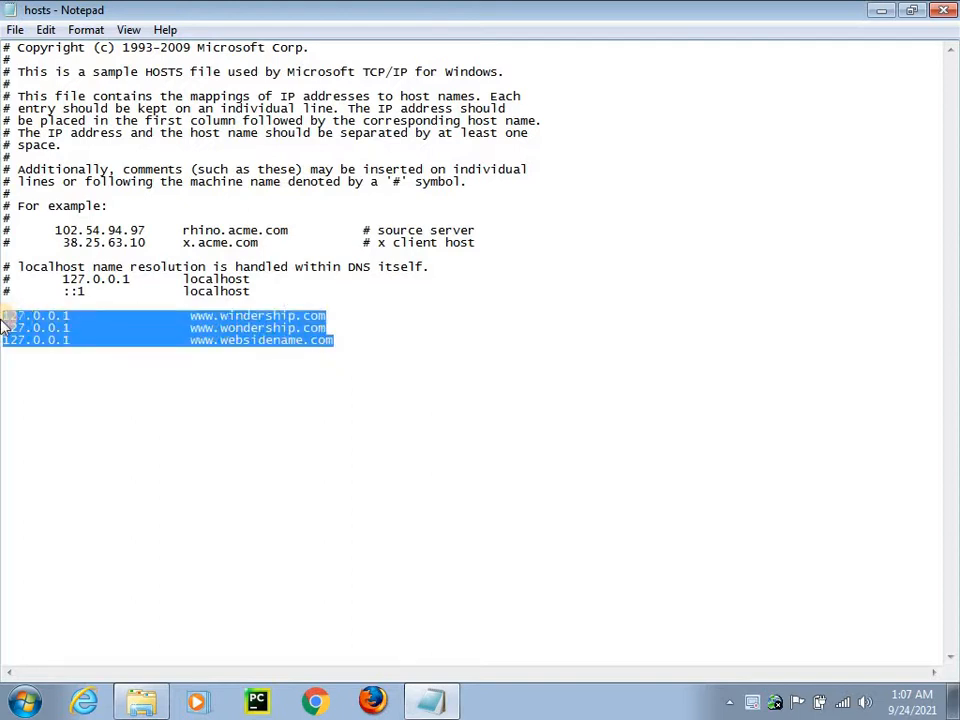
key("Delete")
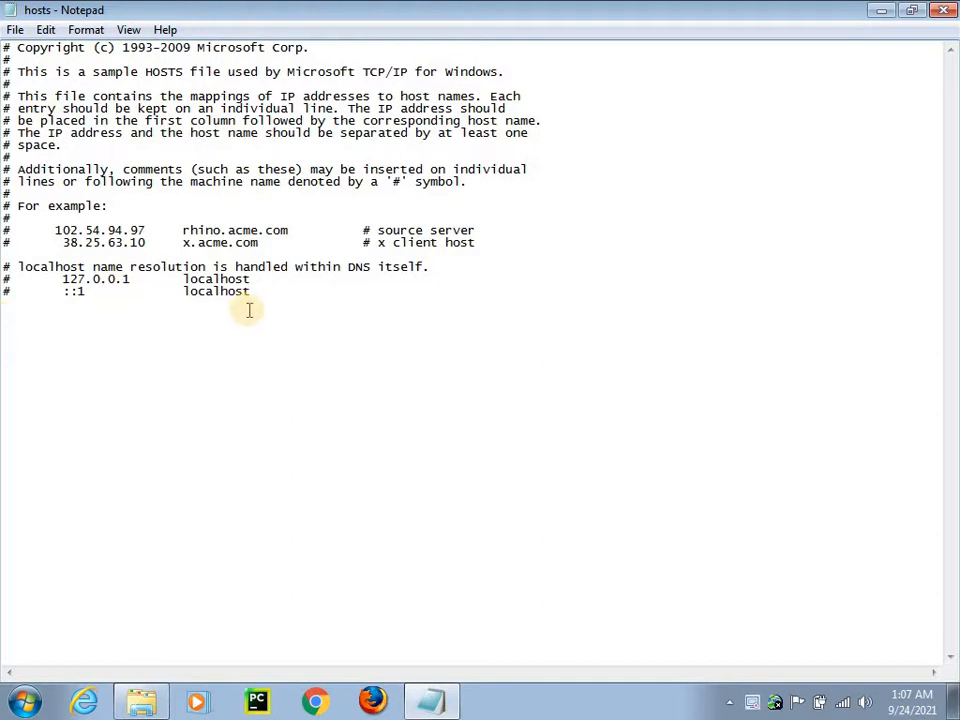
Close the hosts note without saving the changes.
left_click(945, 11)
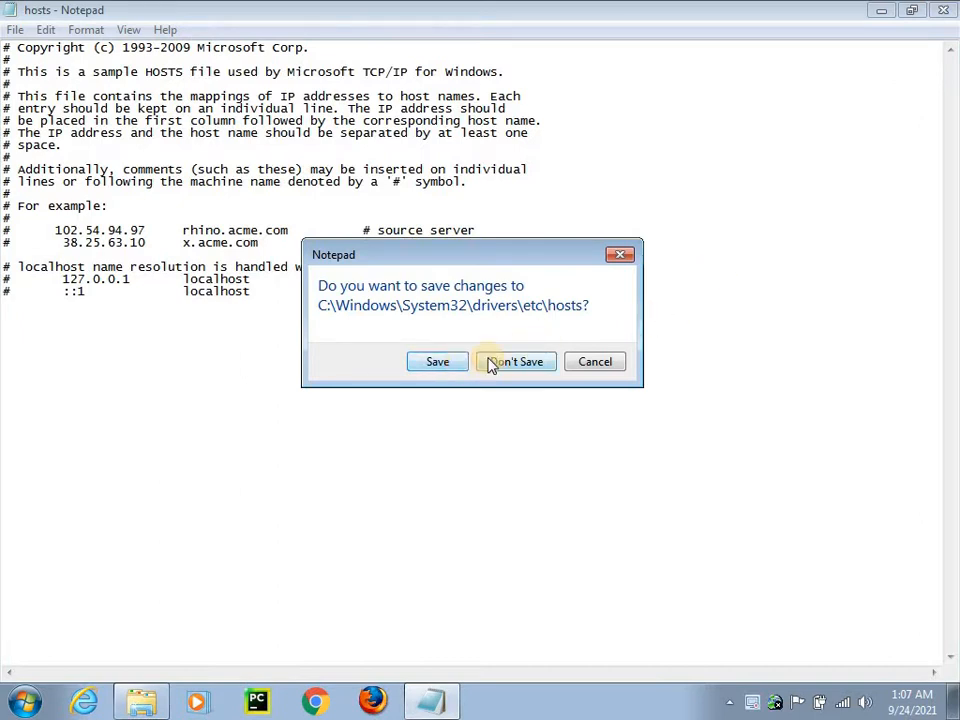
left_click(600, 364)
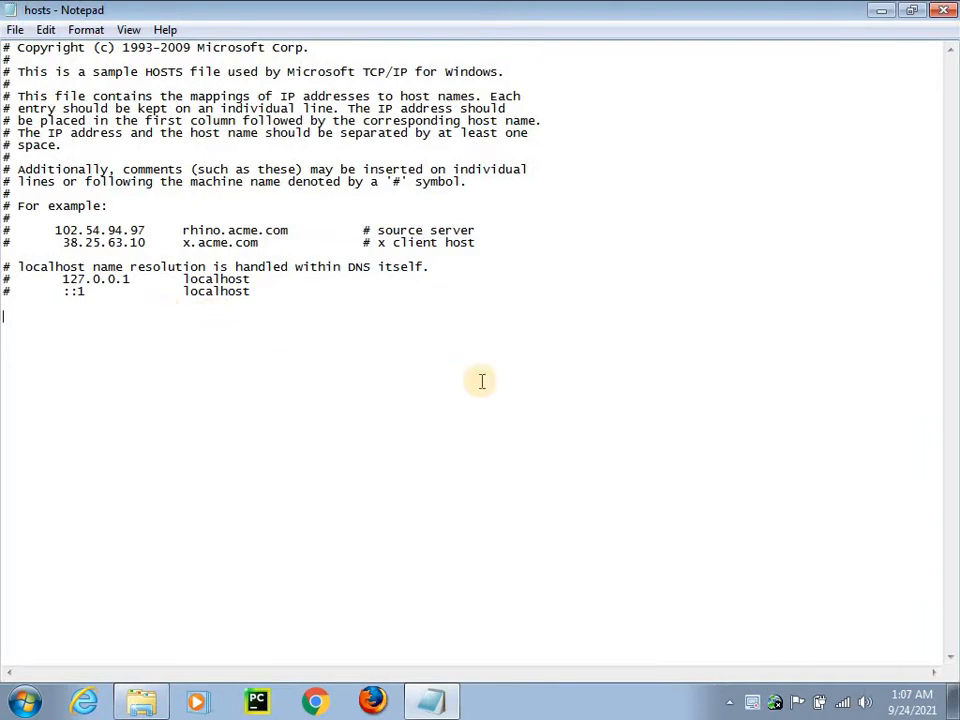
left_click(943, 10)
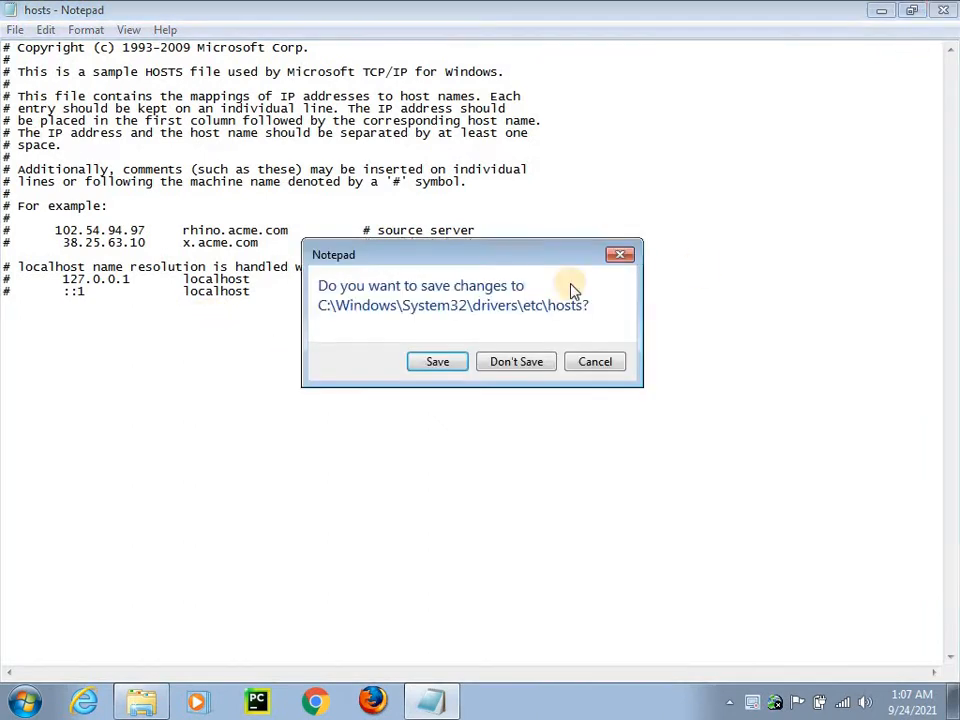
left_click(541, 362)
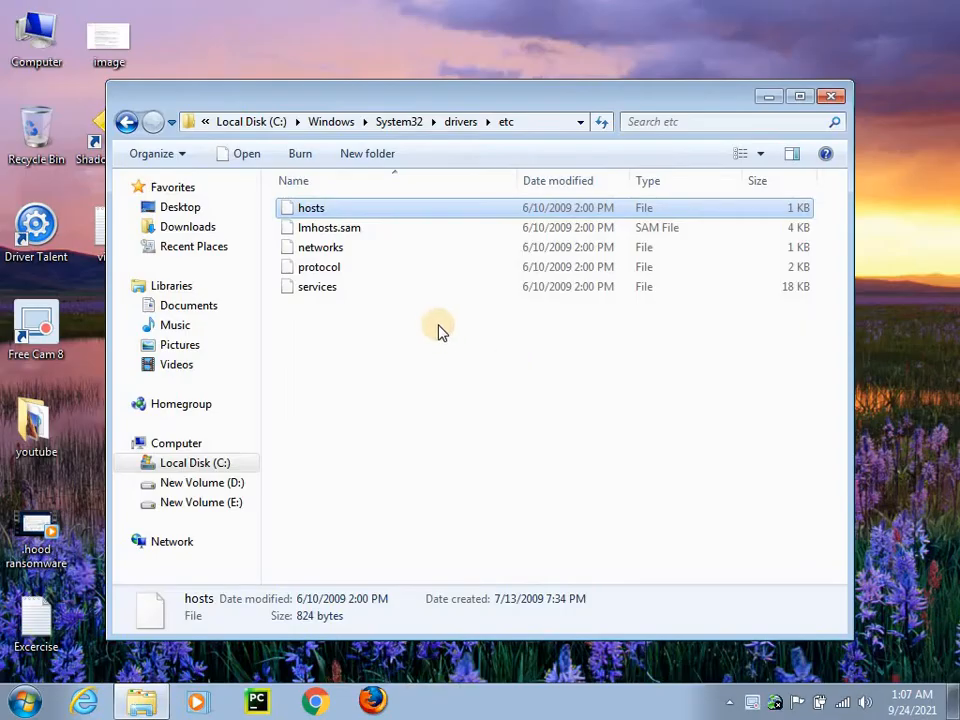
Reopen the hosts file with Notepad, check below the localhost lines for extra entries, and close the file and the etc folder.
right_click(312, 209)
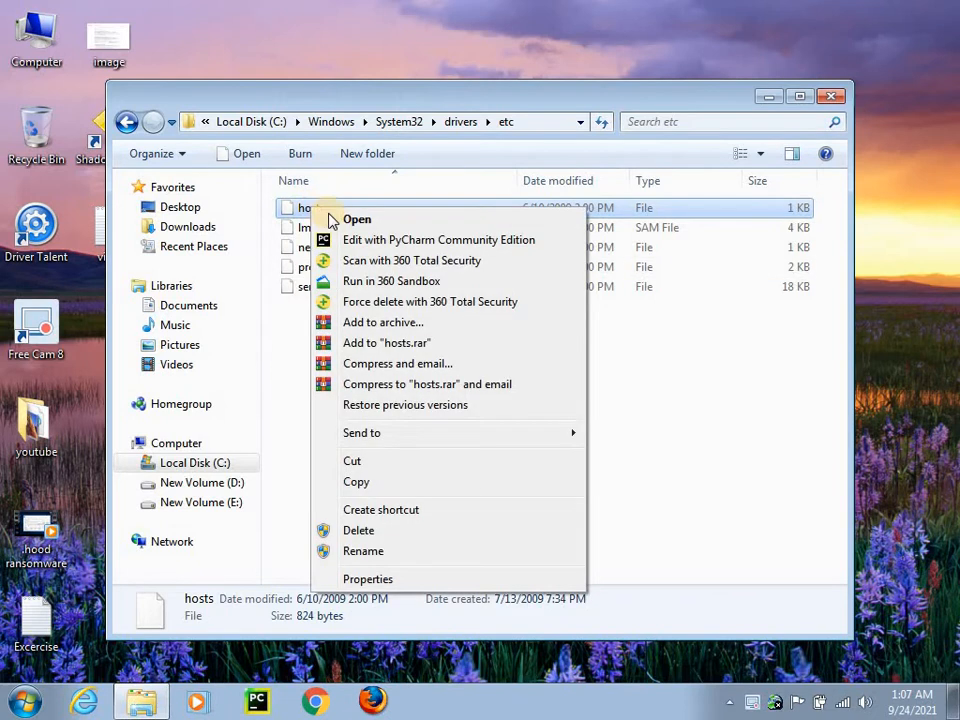
left_click(336, 220)
left_click(274, 263)
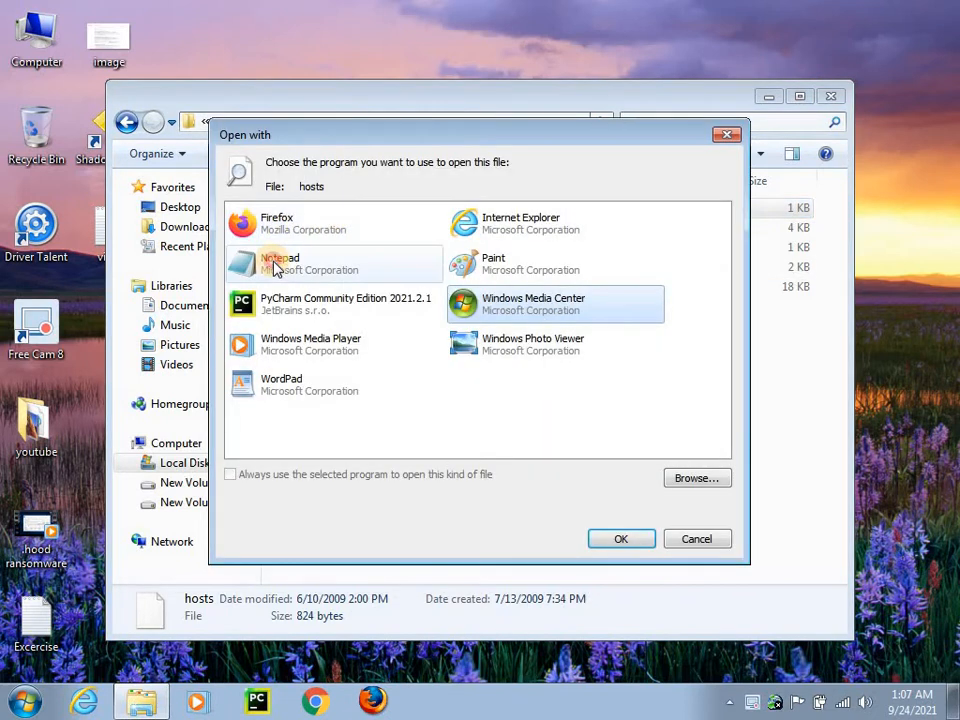
left_click(615, 538)
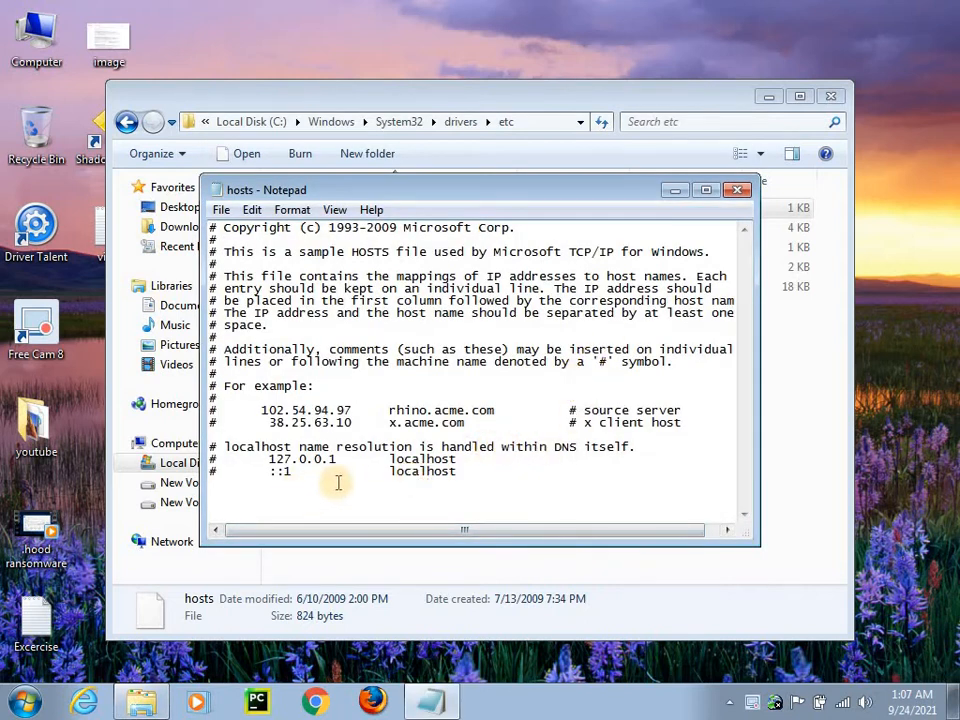
left_click(269, 497)
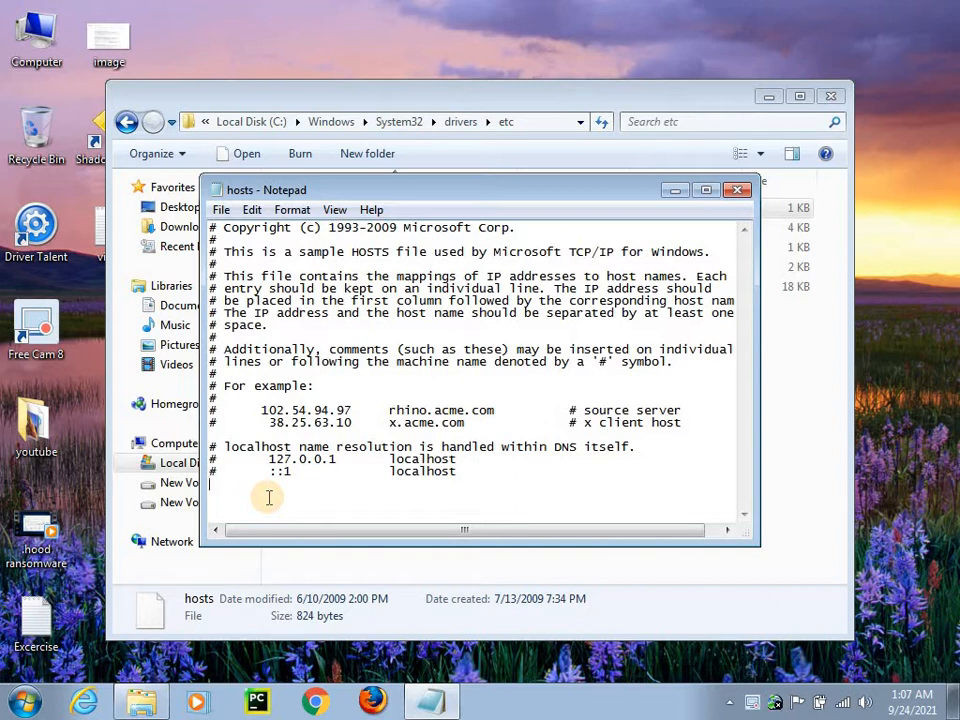
left_click(737, 191)
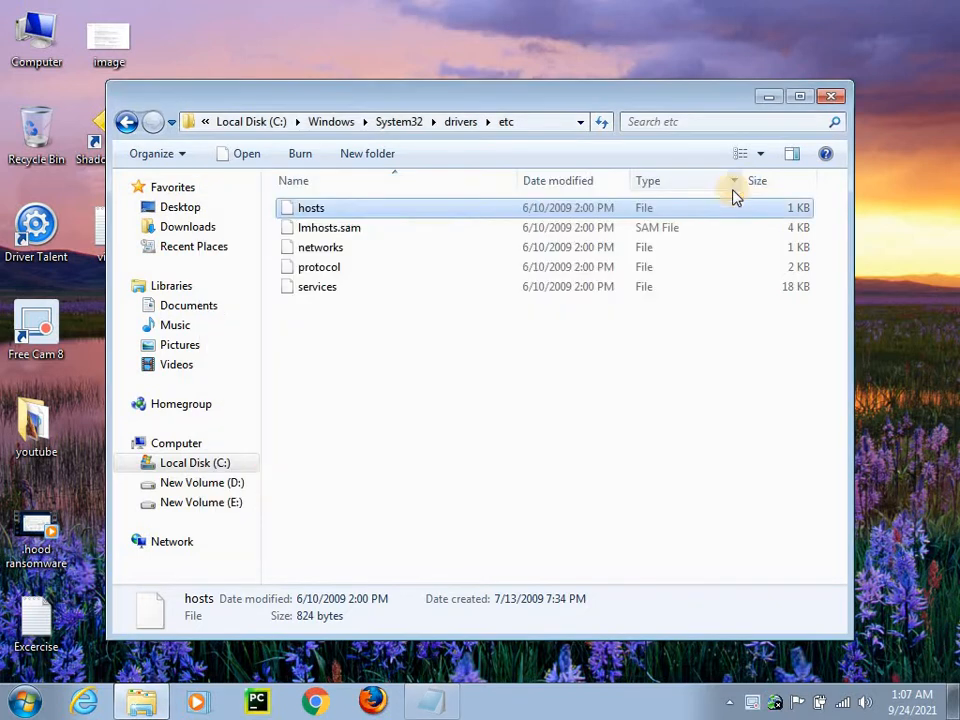
left_click(831, 98)
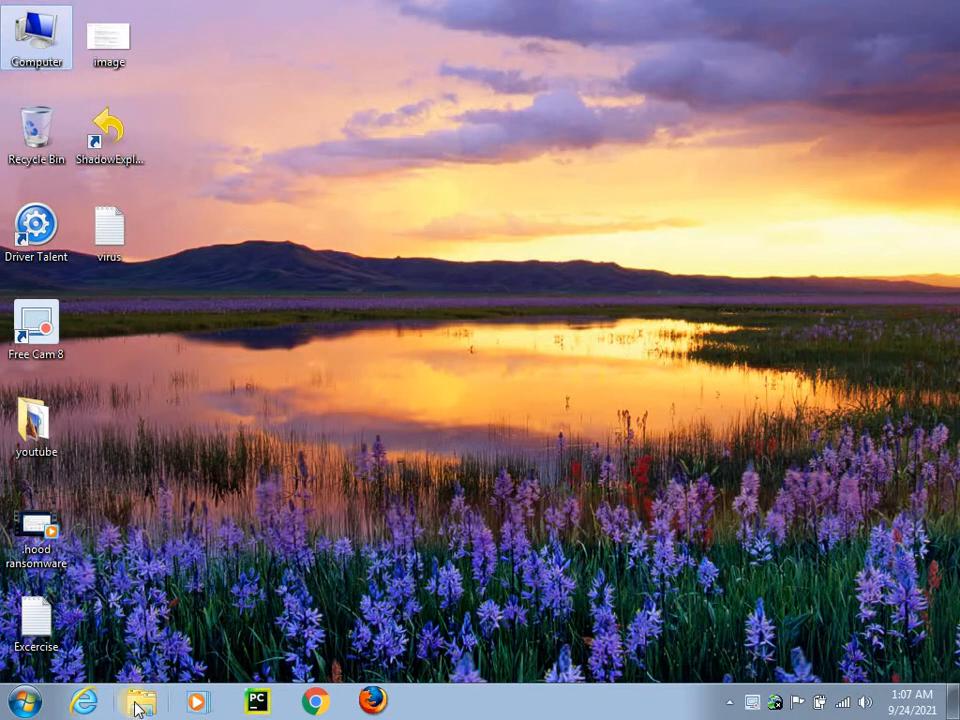
Search Windows for "run" and execute regedit to open the Registry Editor.
left_click(45, 708)
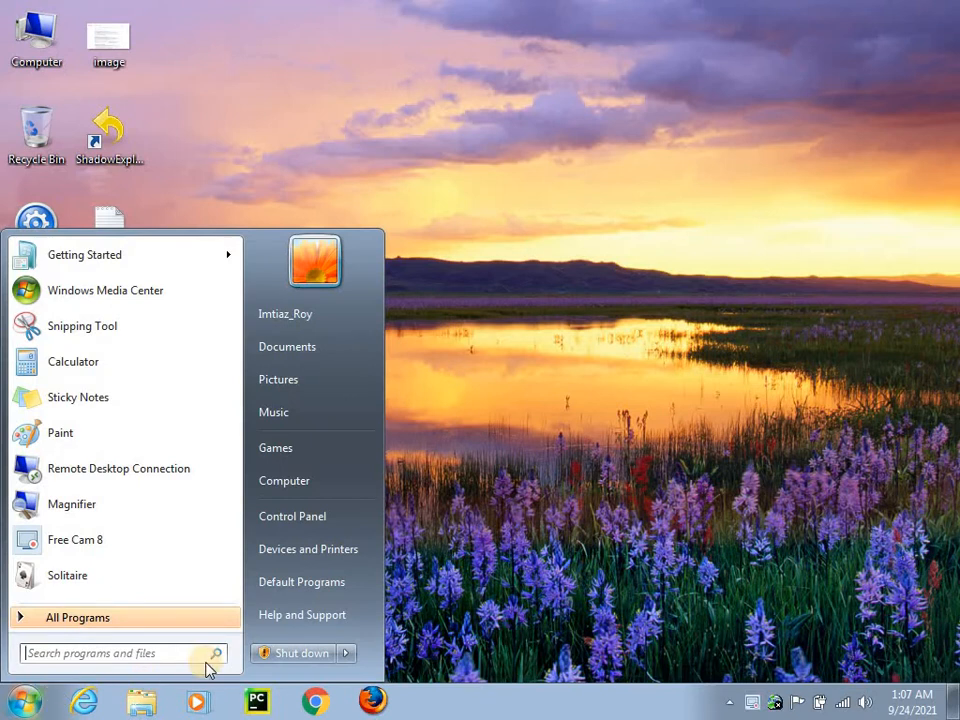
type("ru")
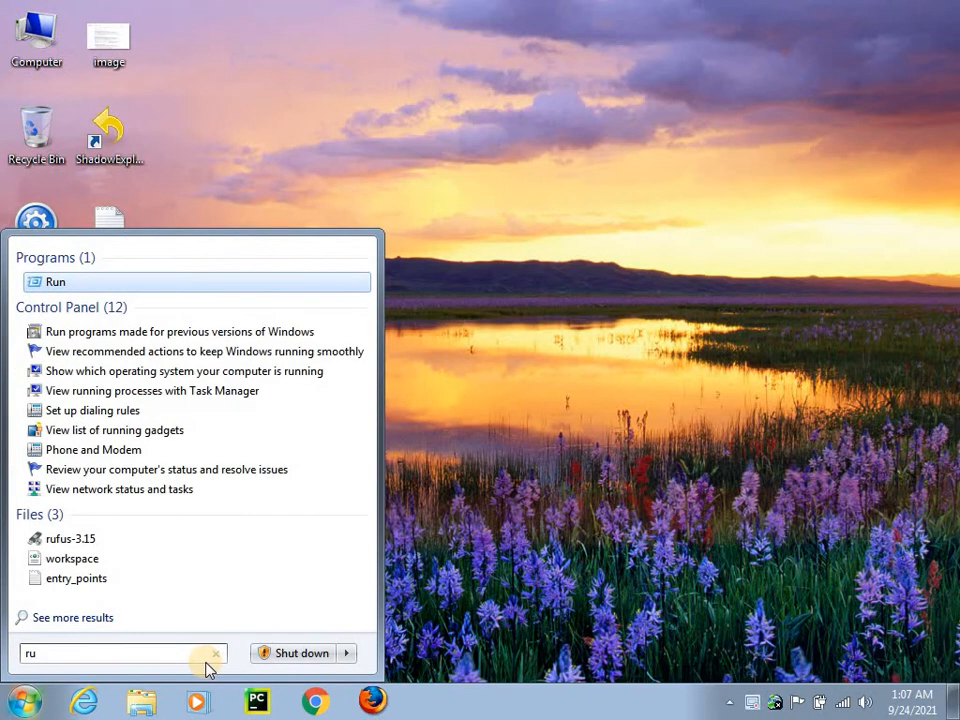
type("n")
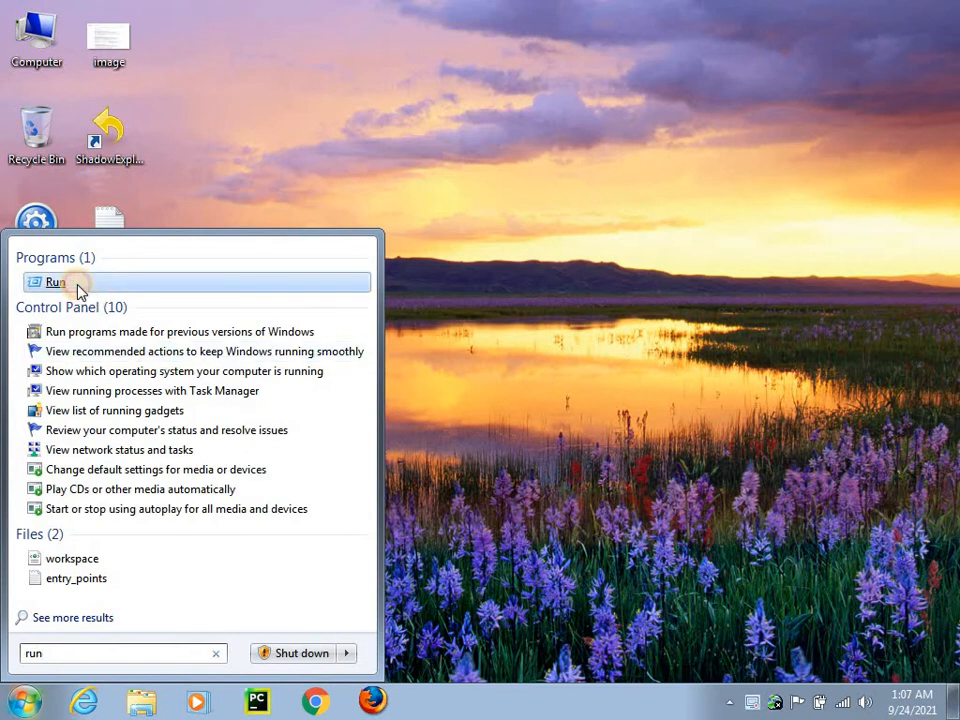
left_click(78, 289)
key("BackSpace")
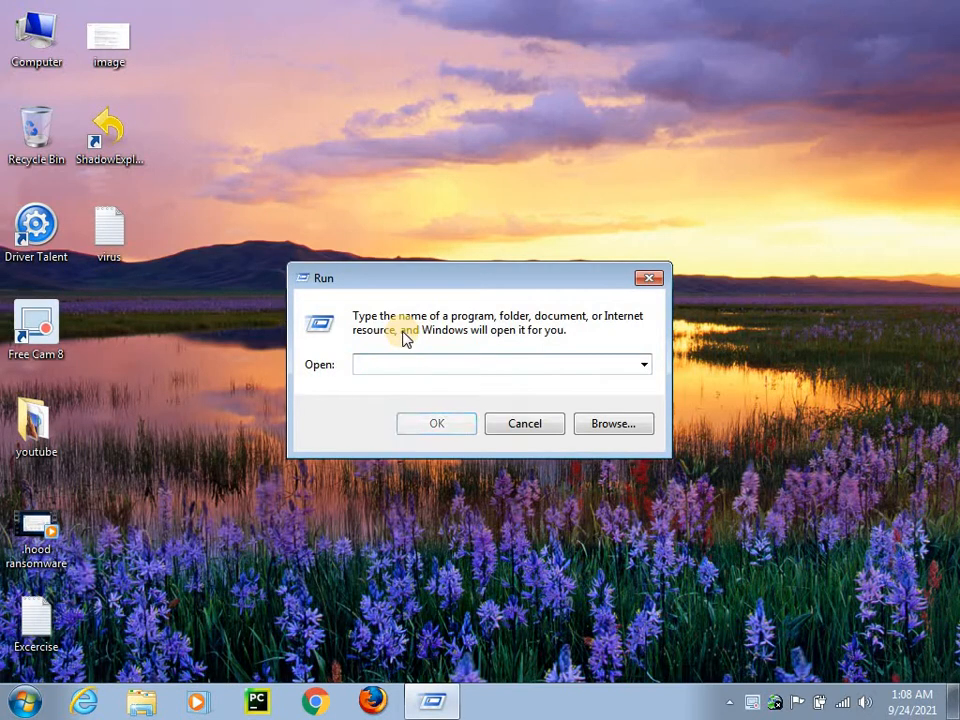
type("red")
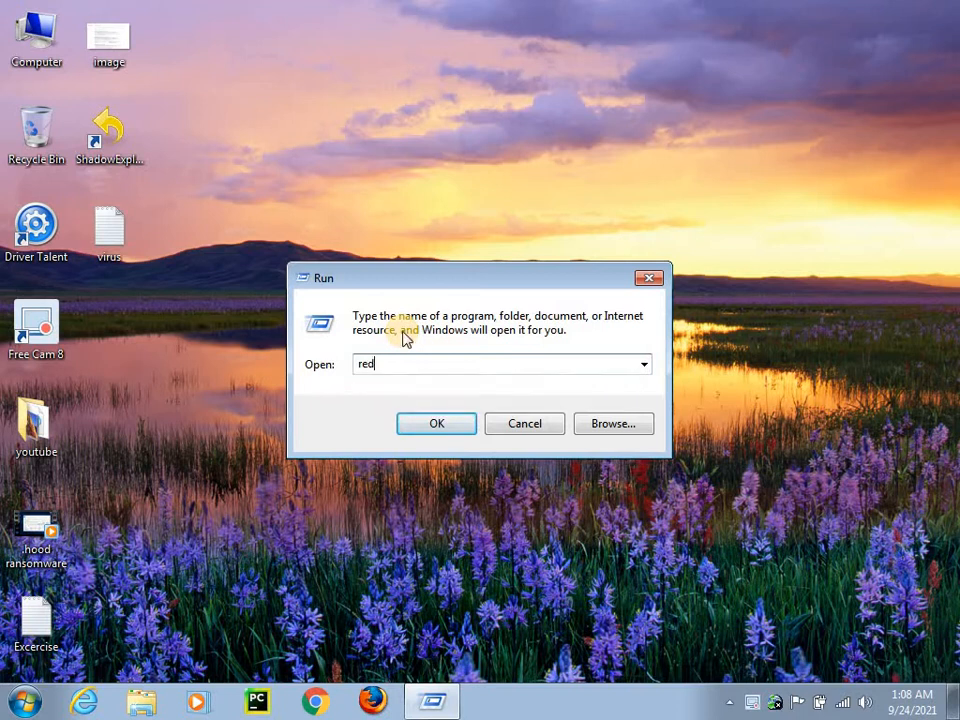
key("BackSpace")
type("g")
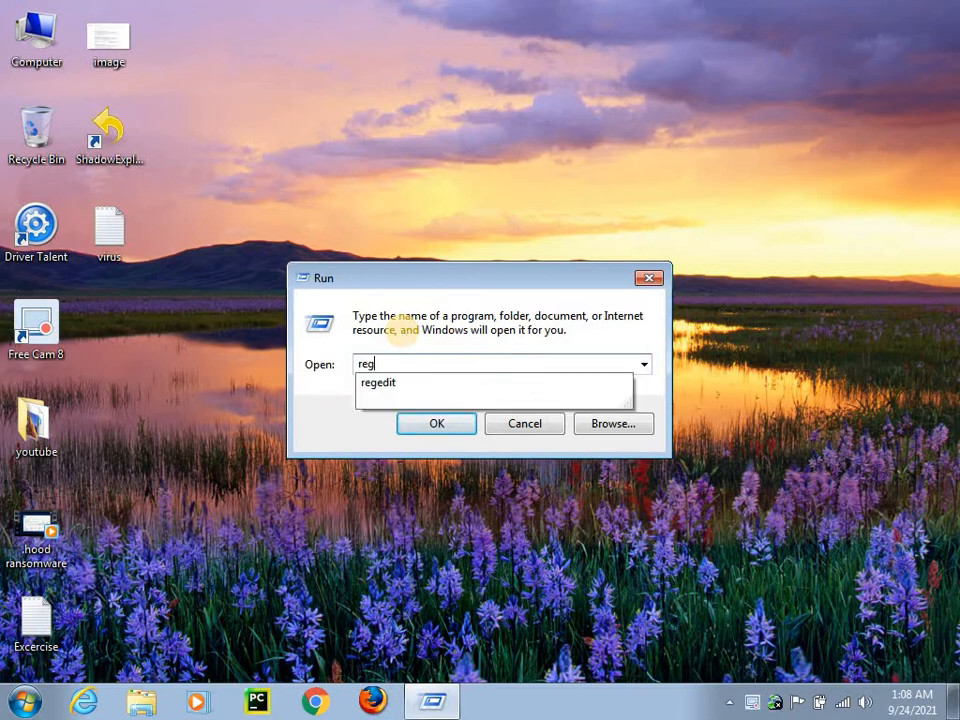
type("edit")
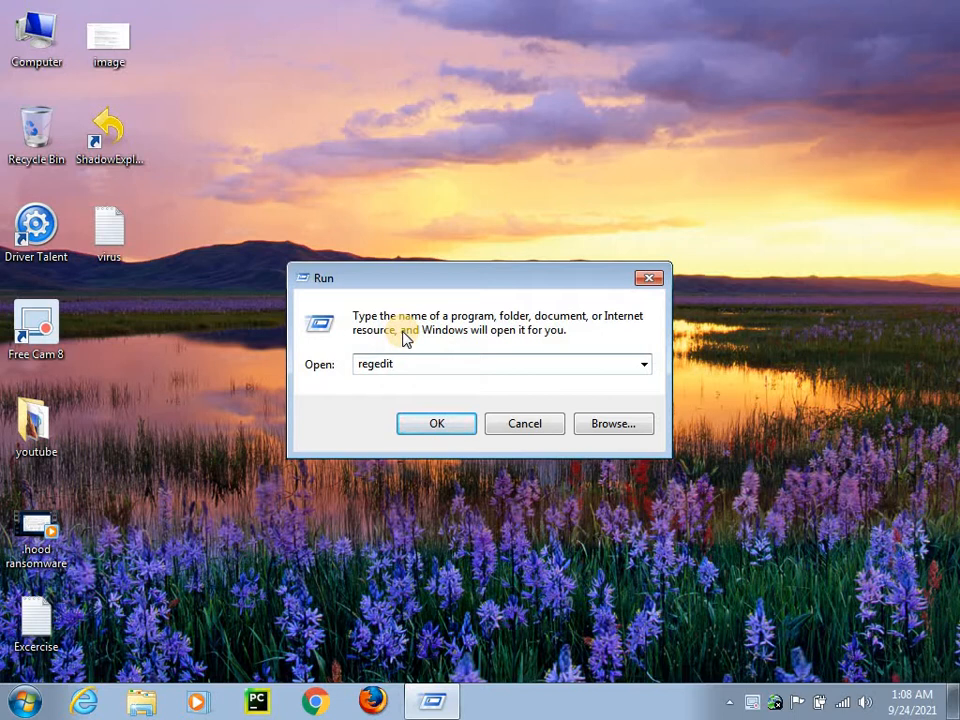
left_click(435, 424)
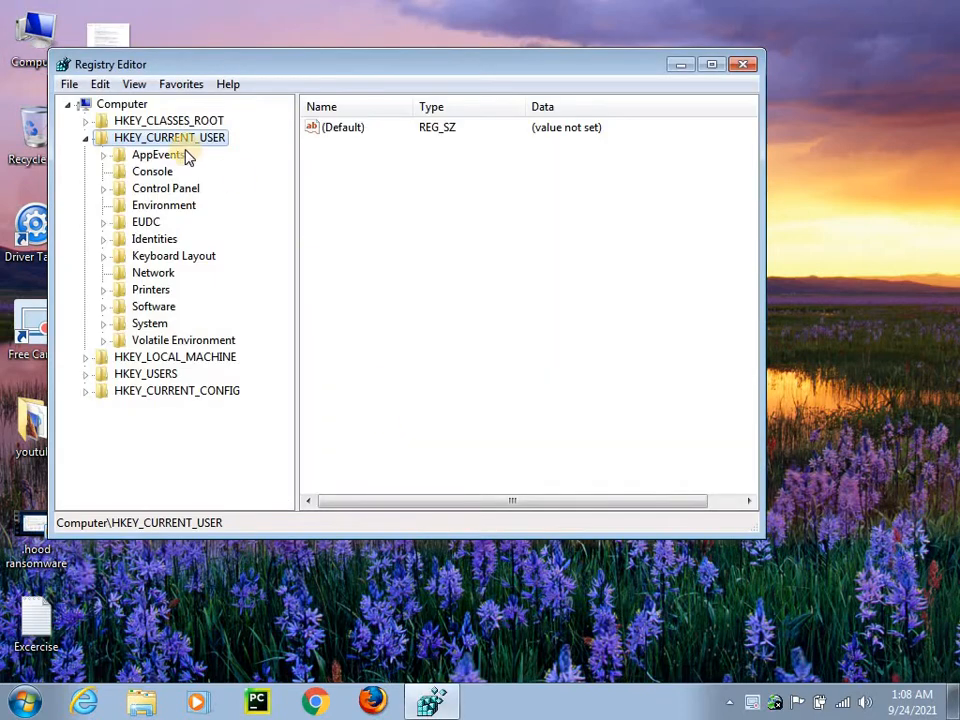
left_click(103, 156)
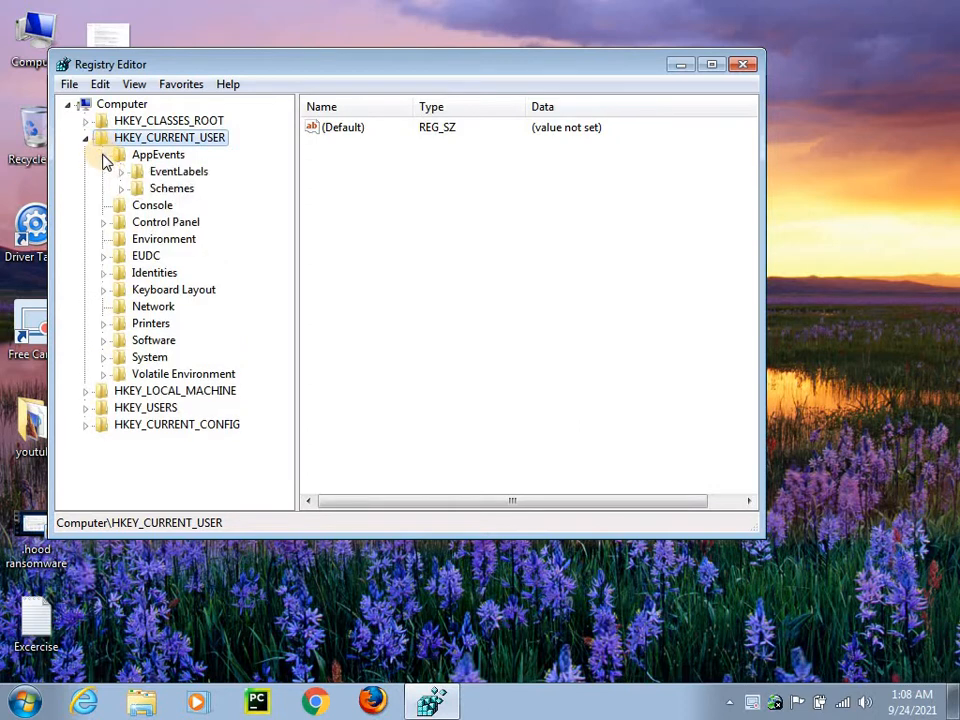
left_click(104, 158)
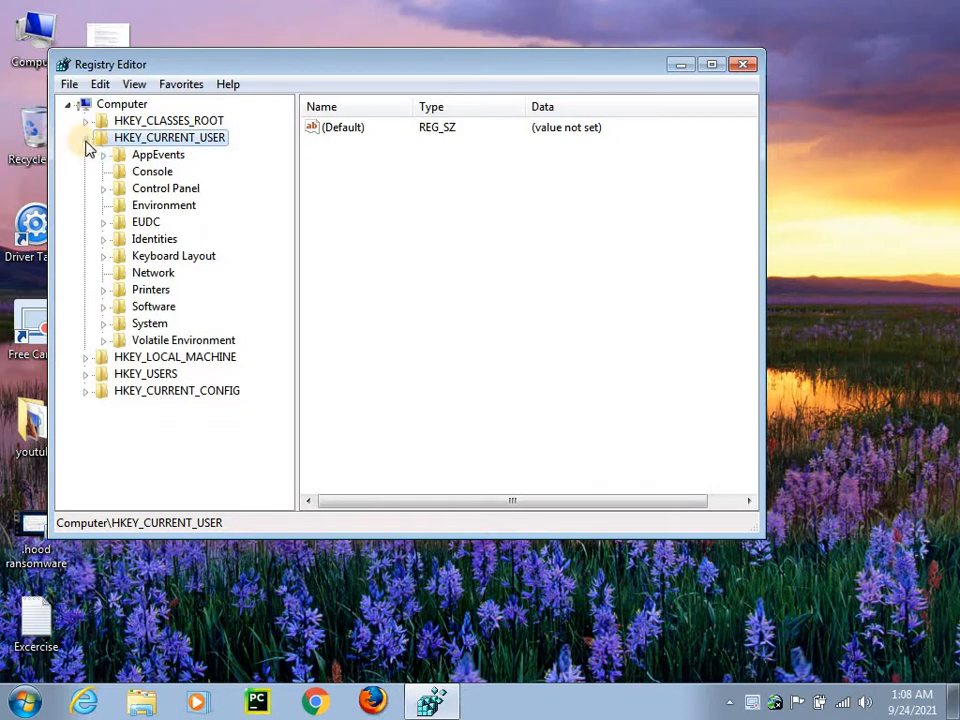
left_click(87, 143)
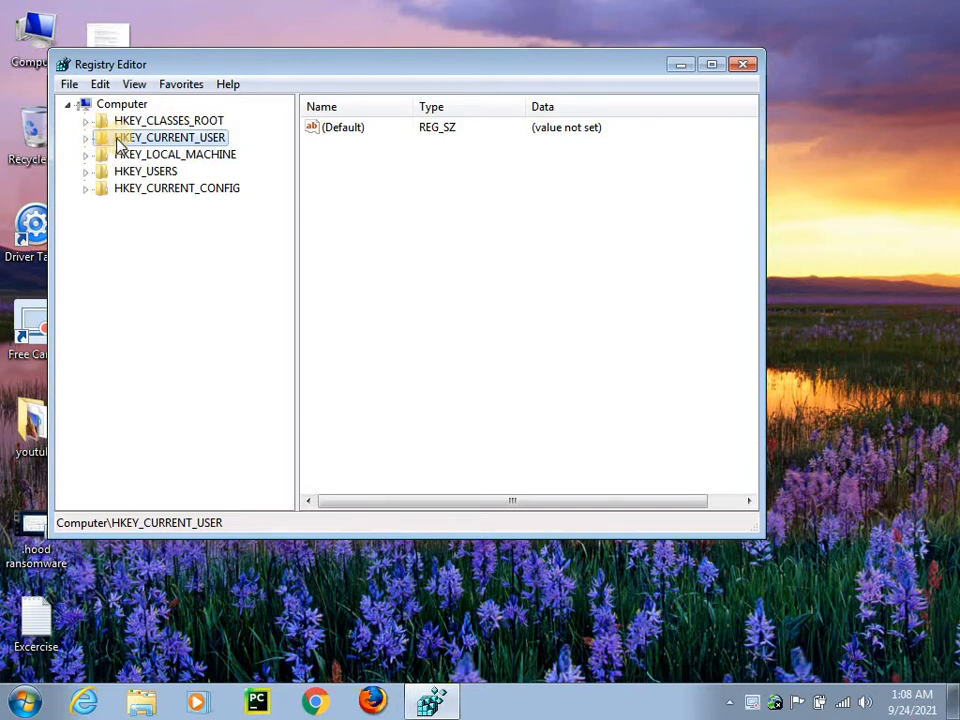
double_click(119, 145)
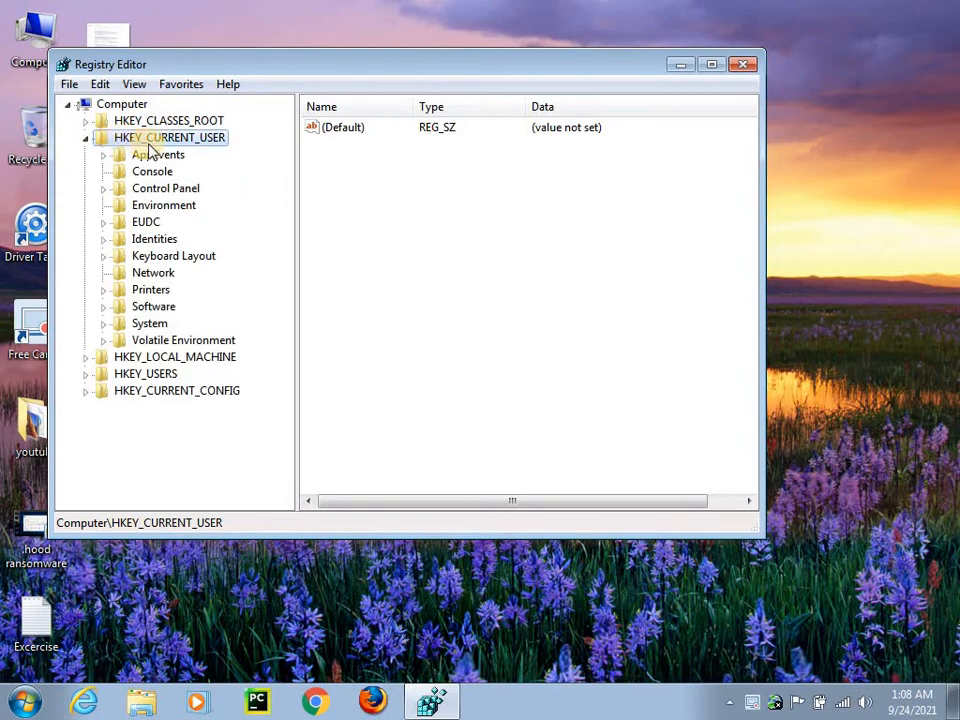
Browse to HKEY_CURRENT_USER\Software\Microsoft\Windows\CurrentVersion\Run and inspect its startup entries for suspicious programs.
double_click(154, 307)
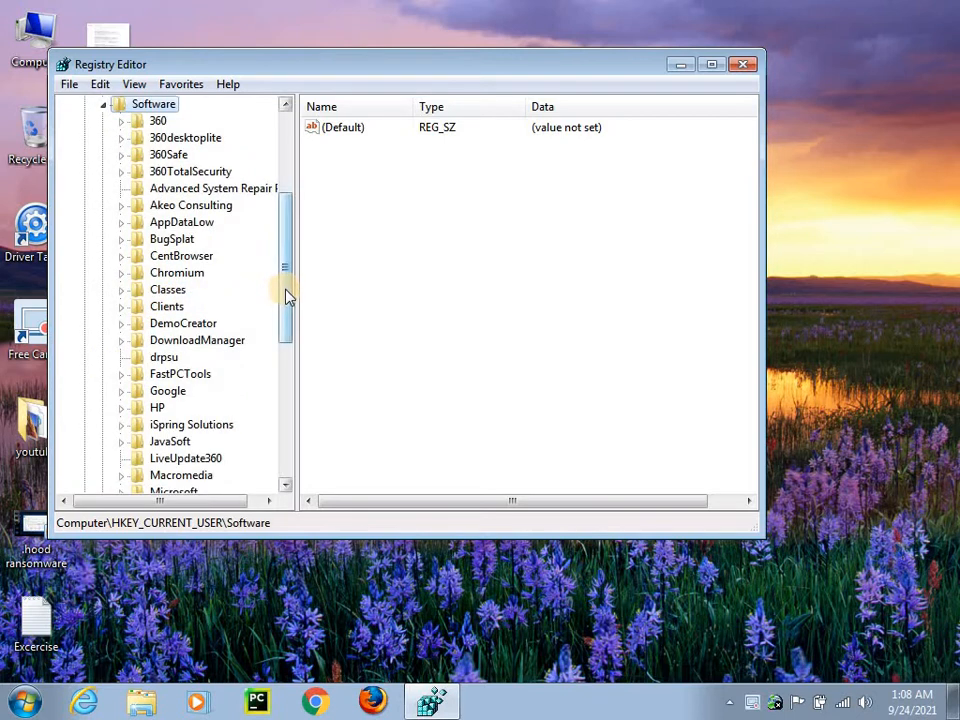
scroll(285, 300, "down", 1)
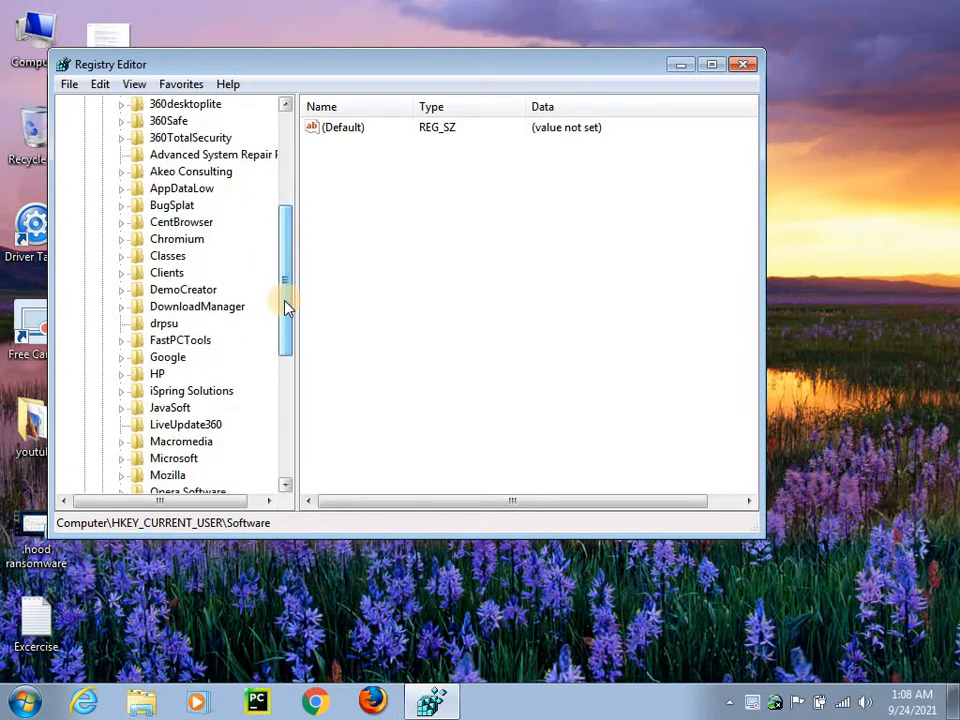
double_click(176, 458)
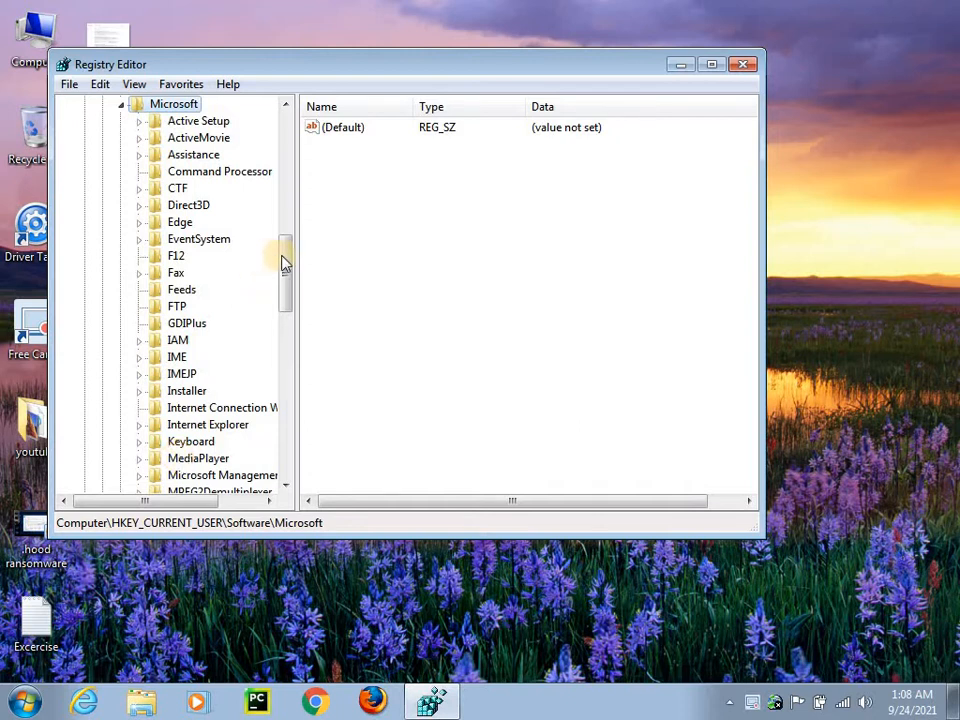
left_click_drag(286, 261, 290, 341)
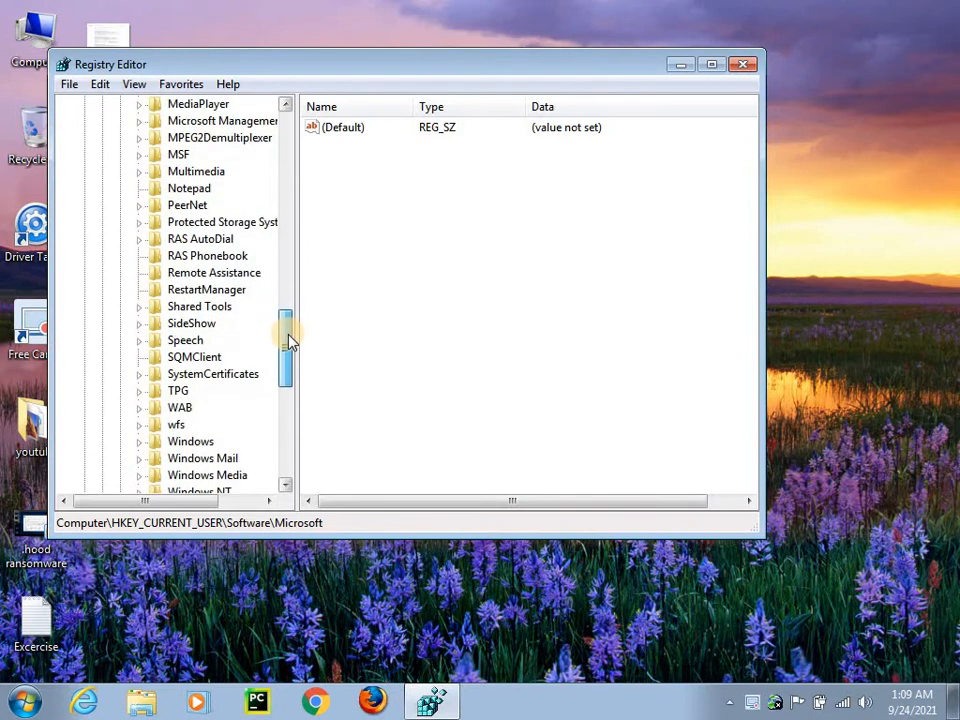
double_click(197, 442)
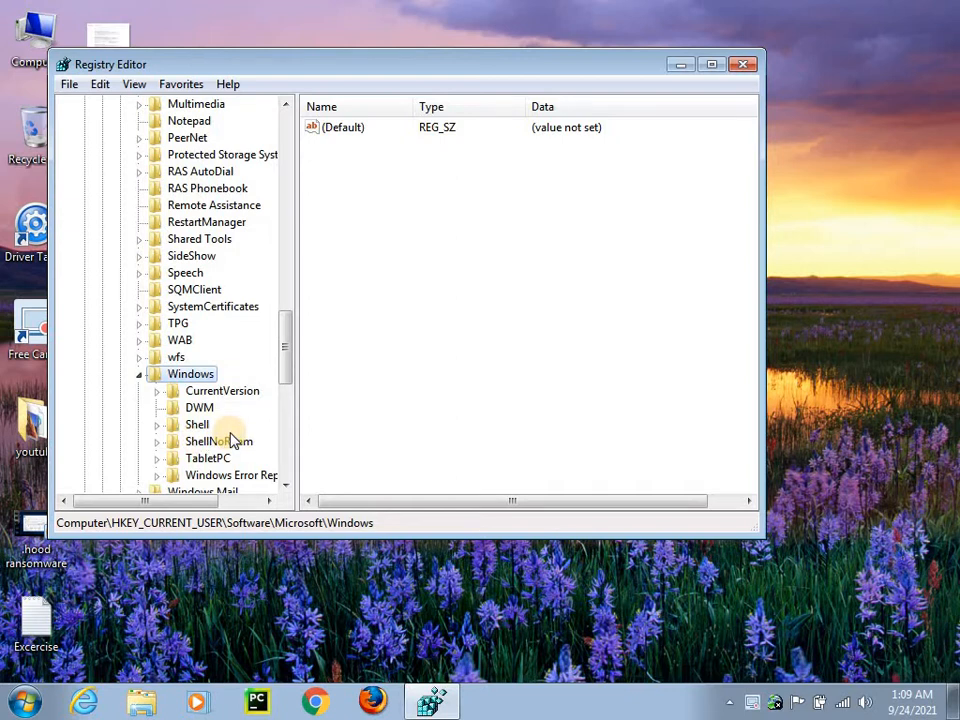
double_click(231, 393)
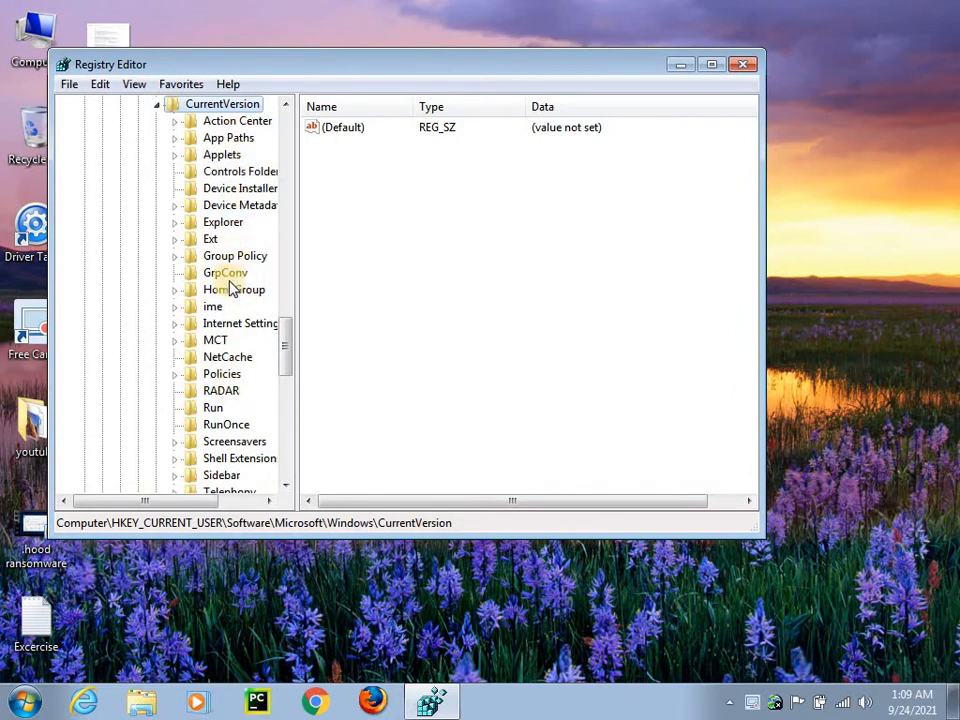
scroll(286, 334, "down", 1)
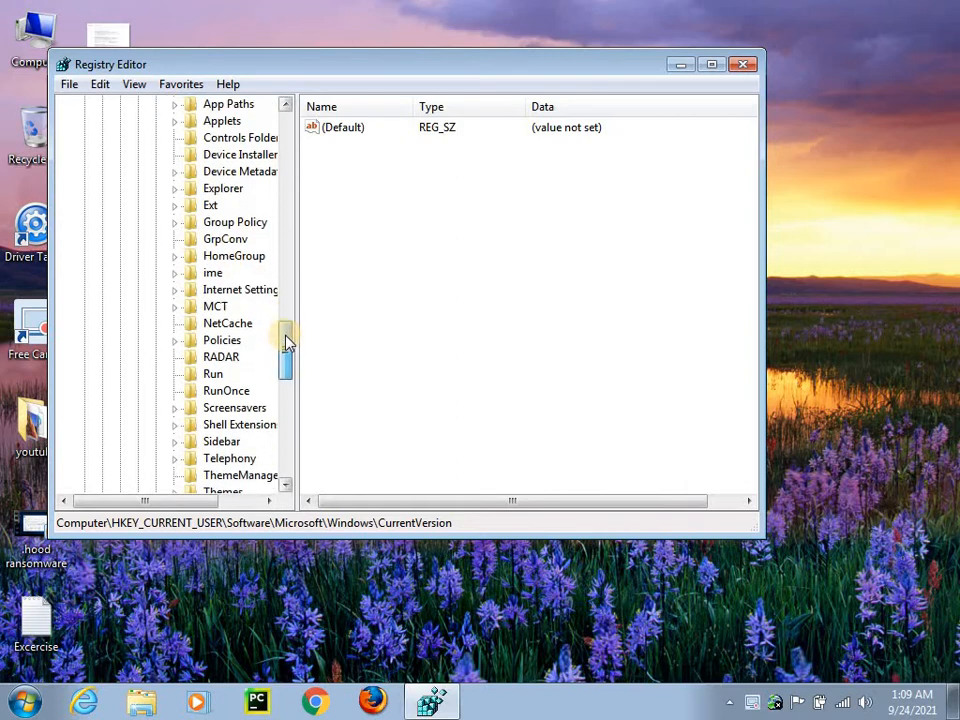
left_click(213, 375)
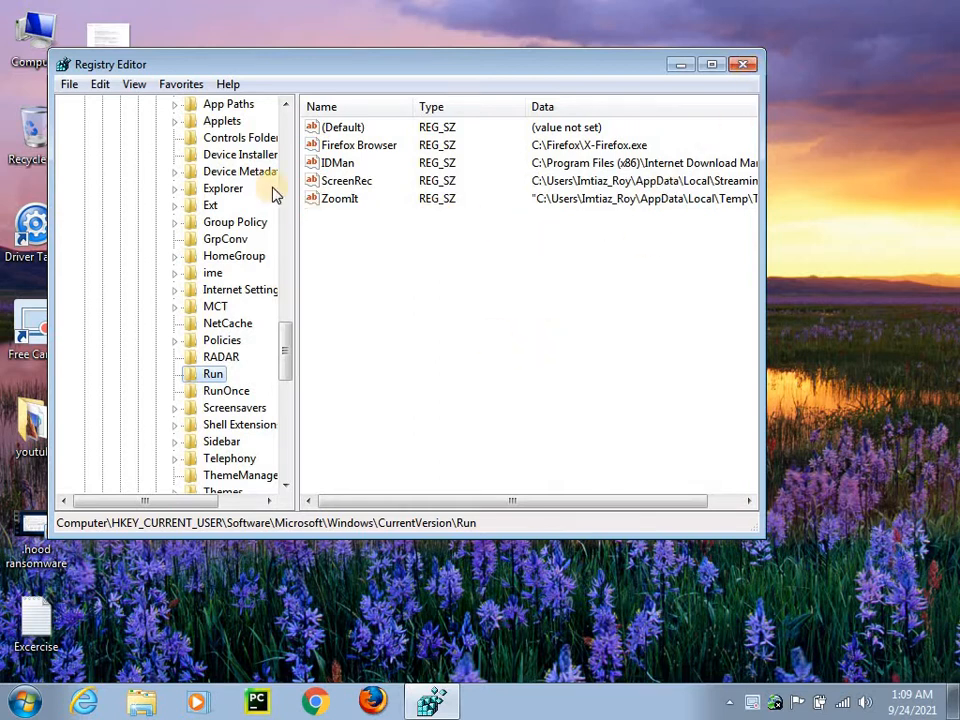
Collapse the HKEY_CURRENT_USER tree and bring up the registry's Find dialog.
left_click_drag(281, 349, 291, 133)
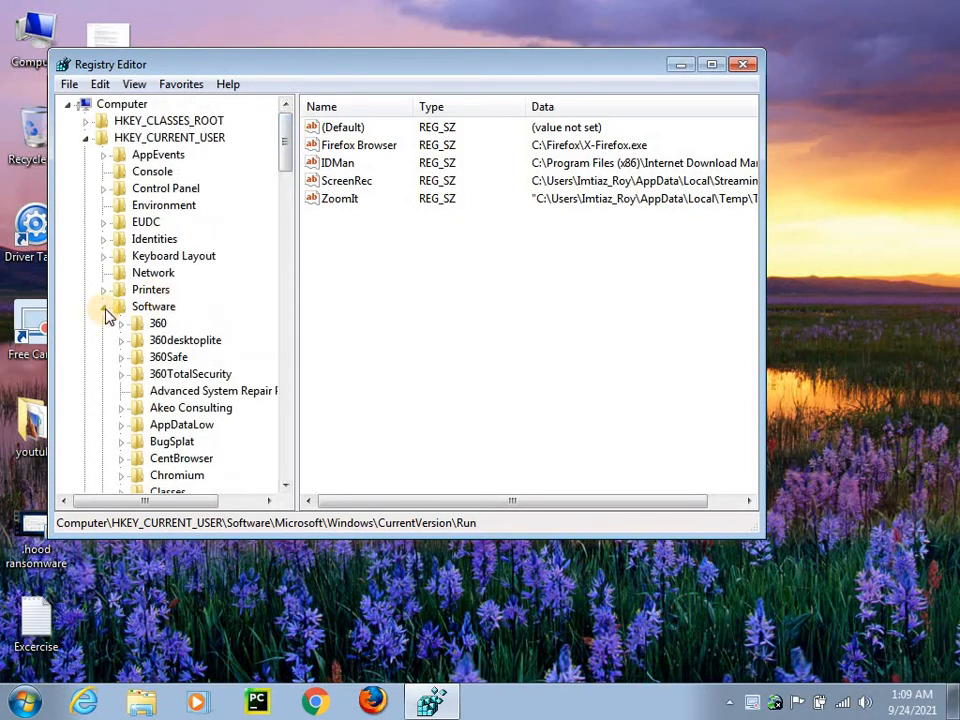
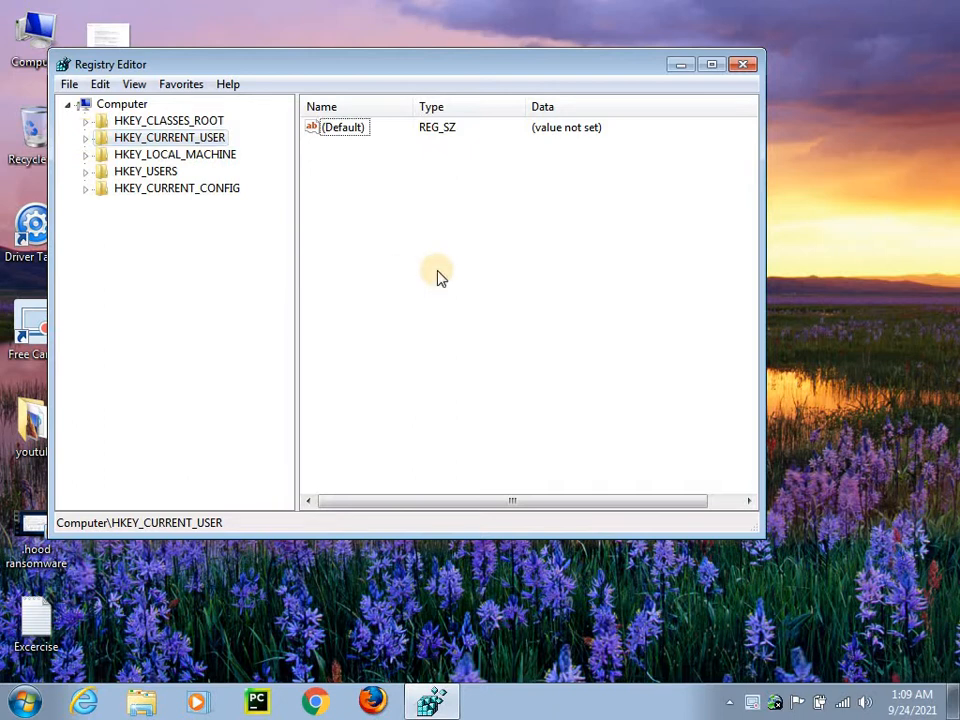
key("ctrl+f")
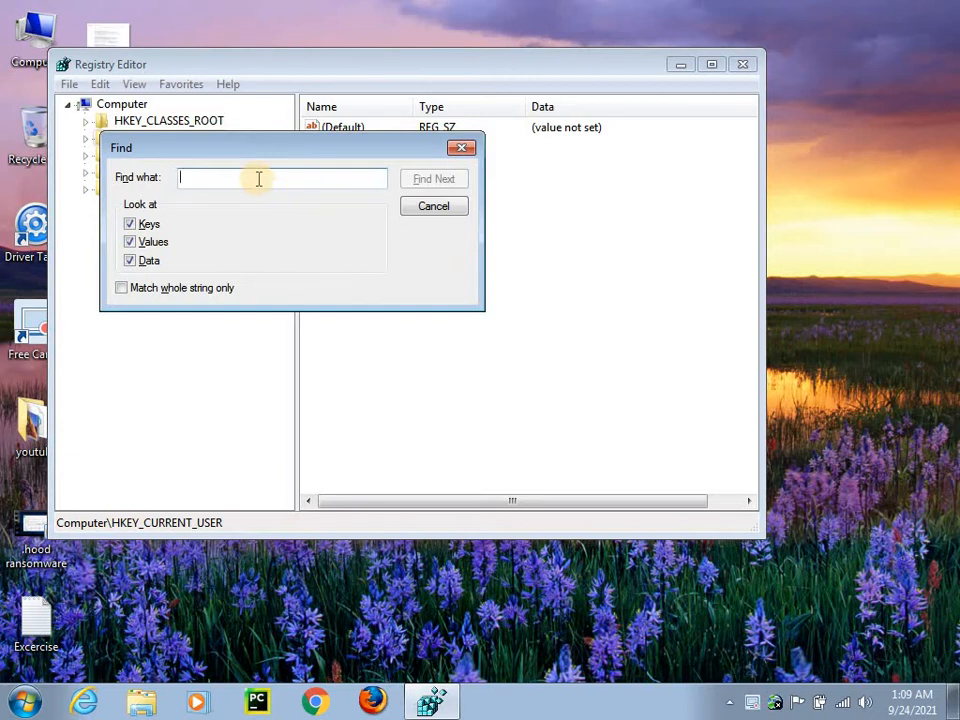
type("shhshs")
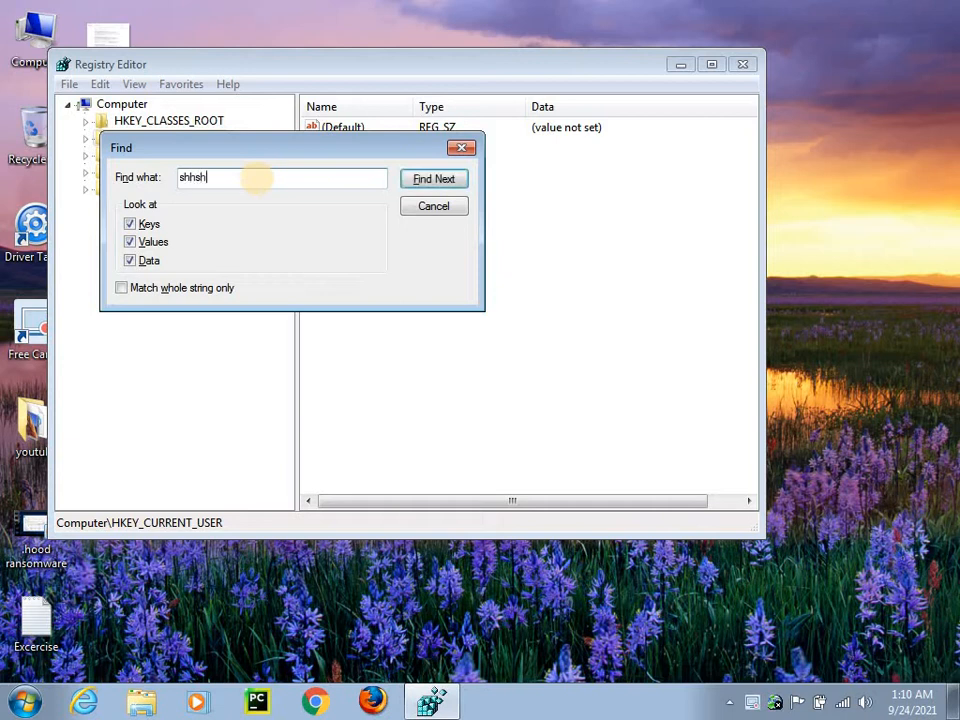
key("BackSpace")
key("BackSpace")
key("BackSpace")
key("BackSpace")
key("BackSpace")
key("BackSpace")
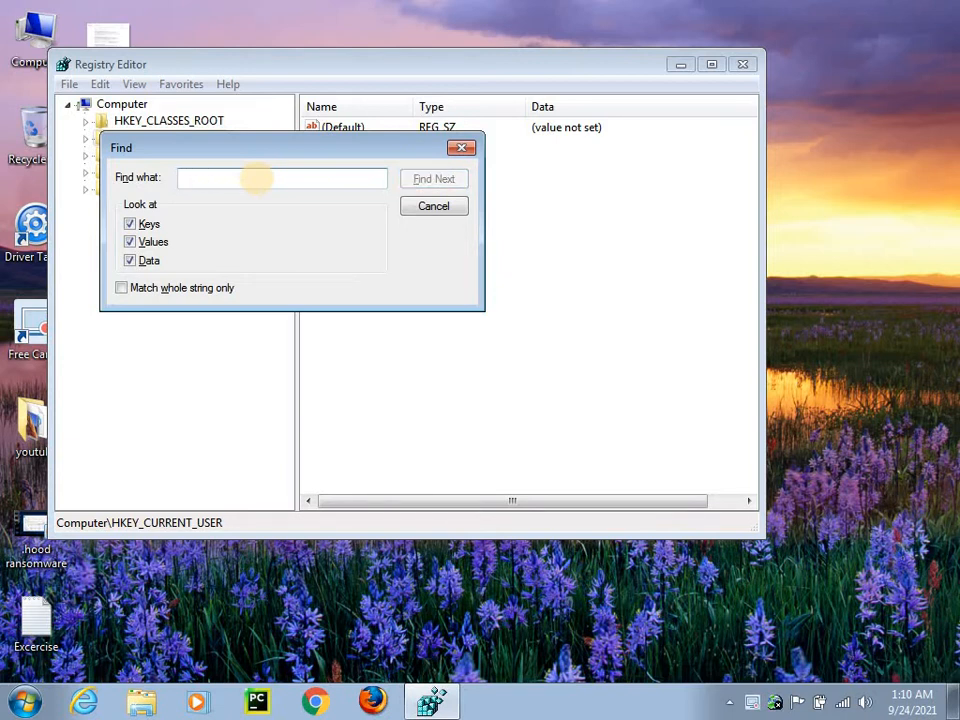
Search the registry for "ecop.tem.exe", cancel the running search and close the Registry Editor.
type("ecop")
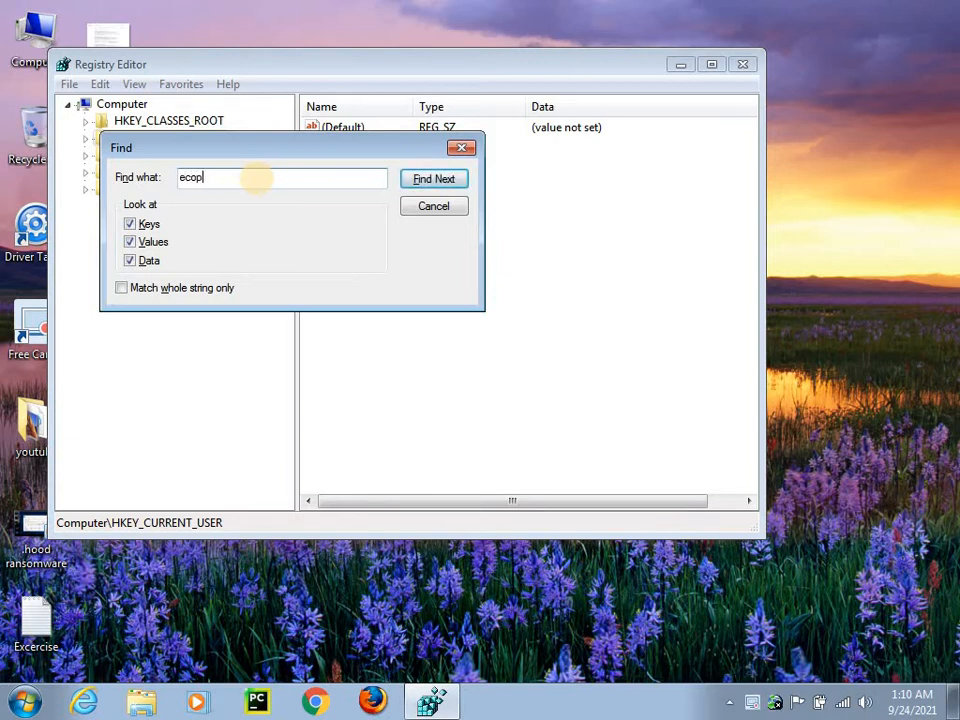
type(".tem.exe")
left_click(441, 181)
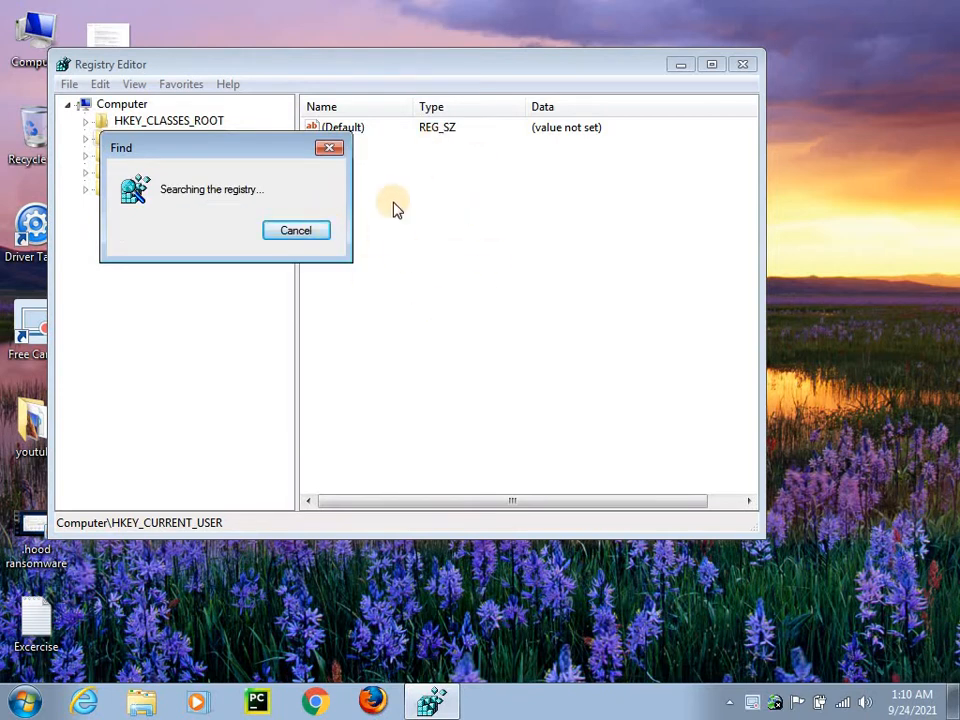
left_click(302, 235)
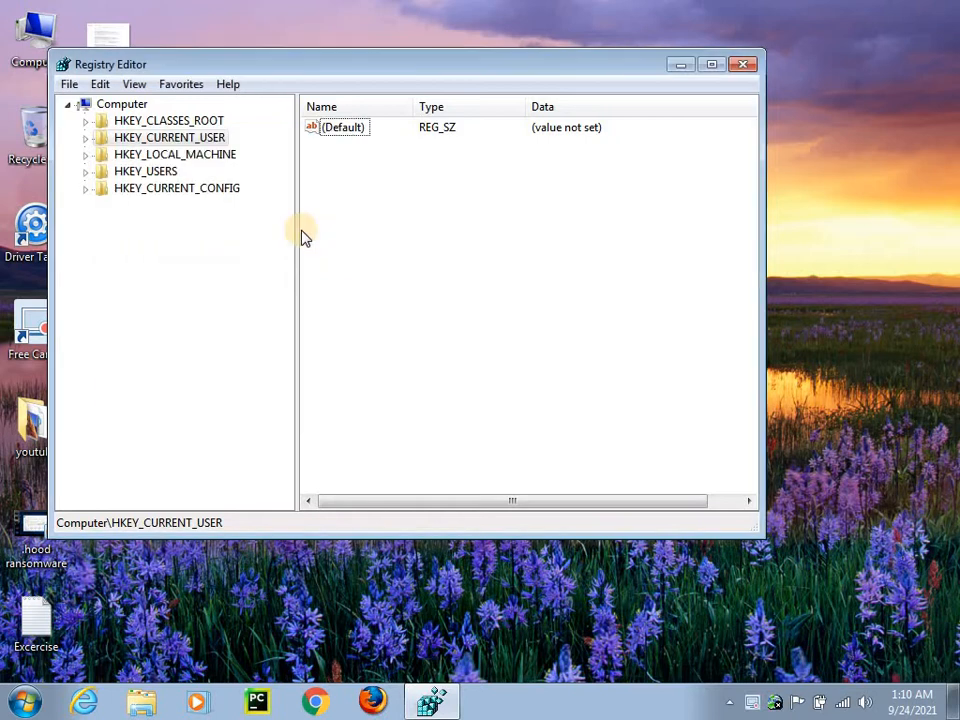
left_click(742, 66)
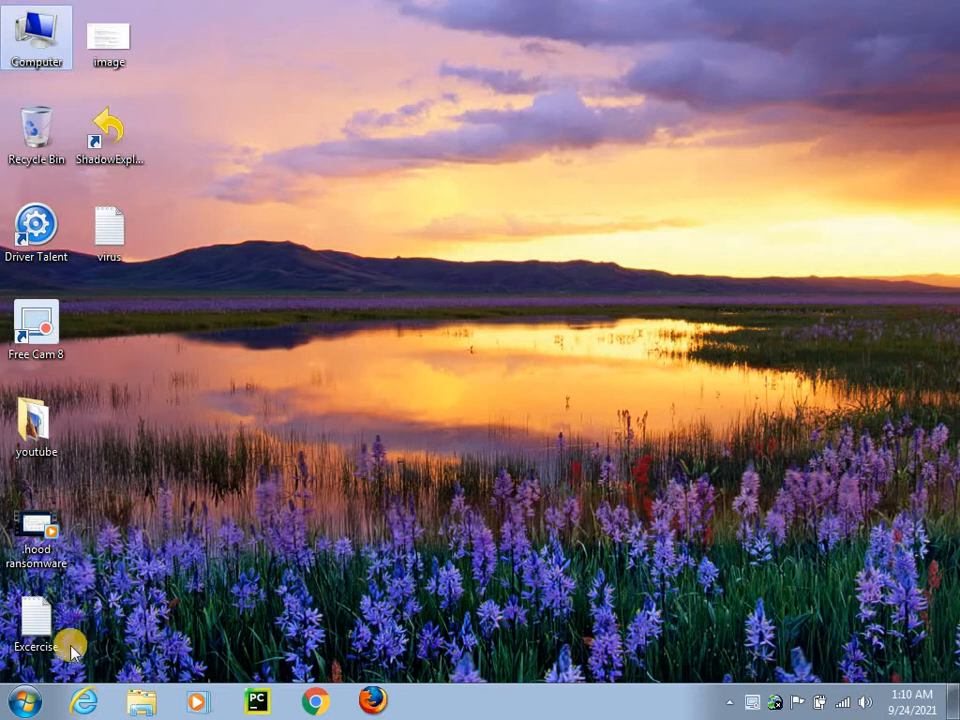
Search Windows for "run" and execute %appdata% to open the Roaming folder.
left_click(27, 707)
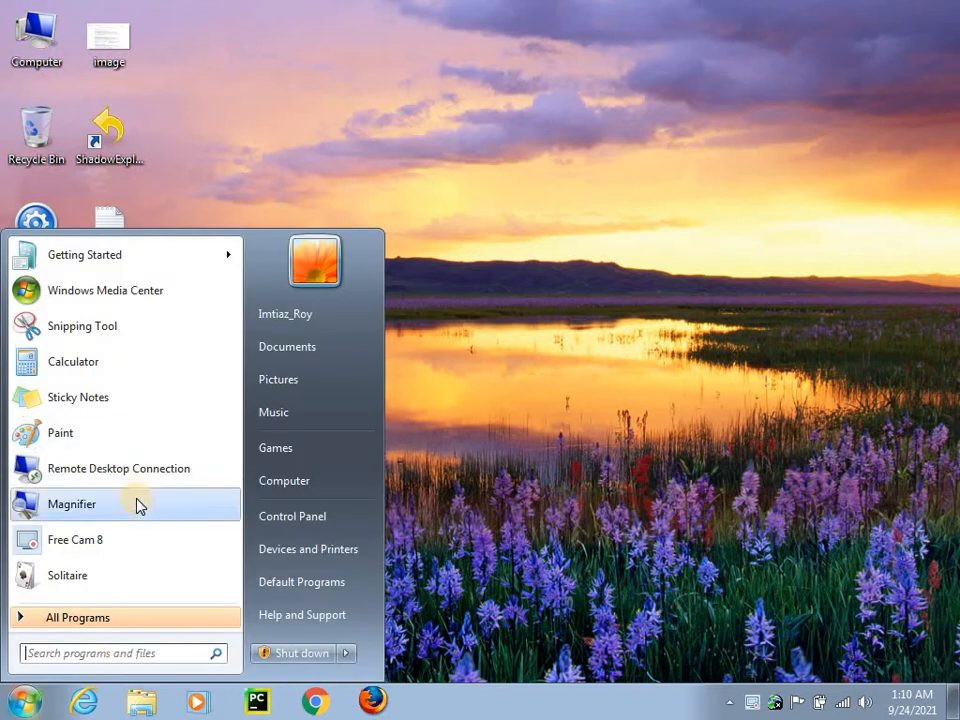
type("run")
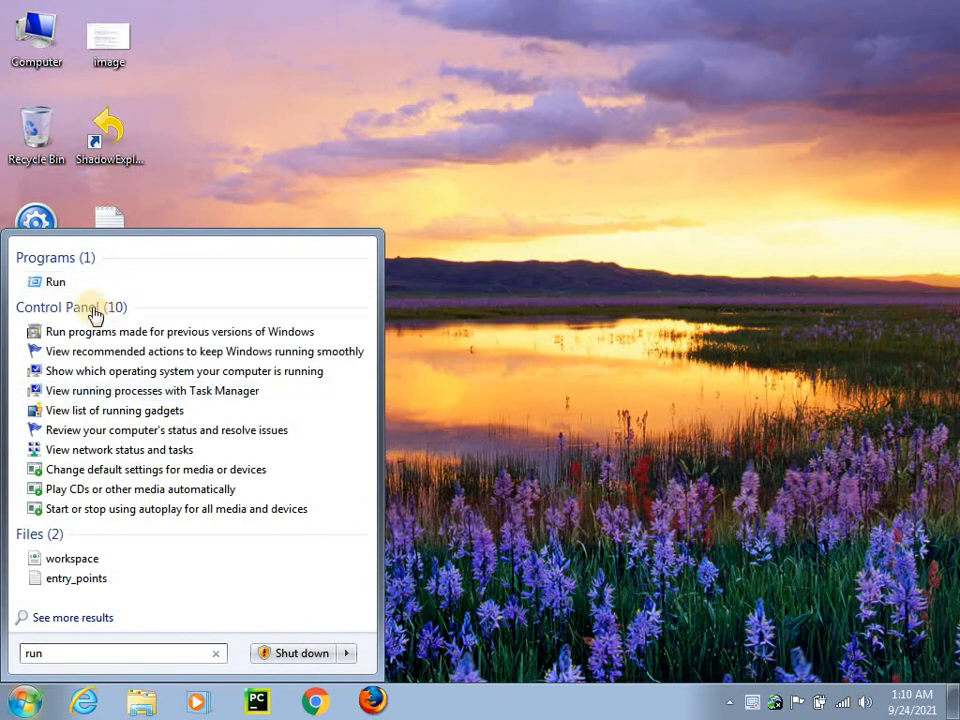
left_click(74, 286)
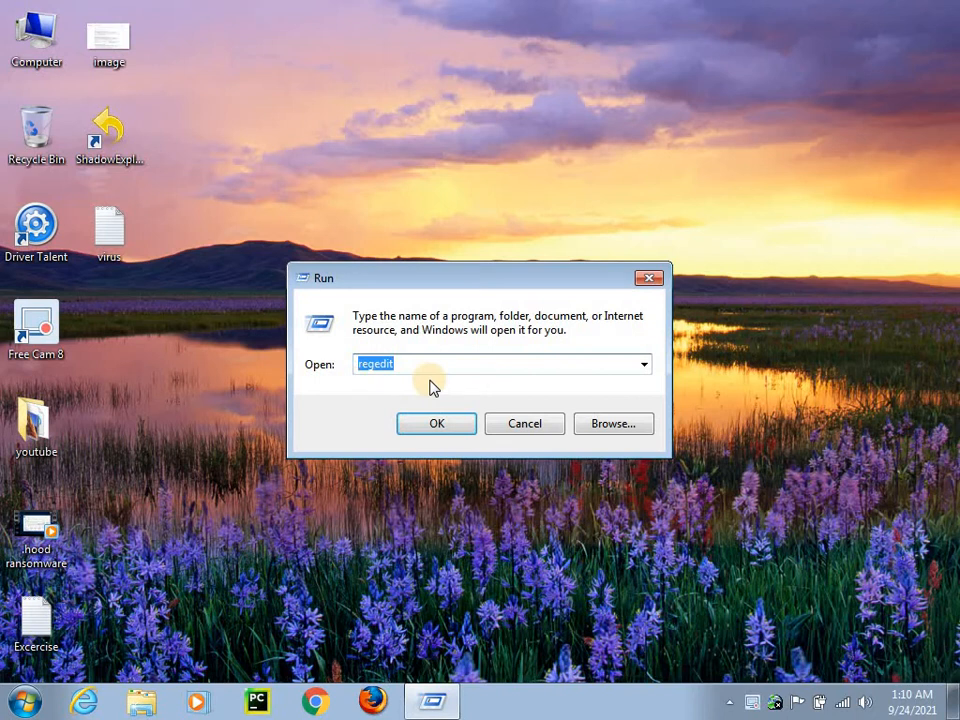
key("BackSpace")
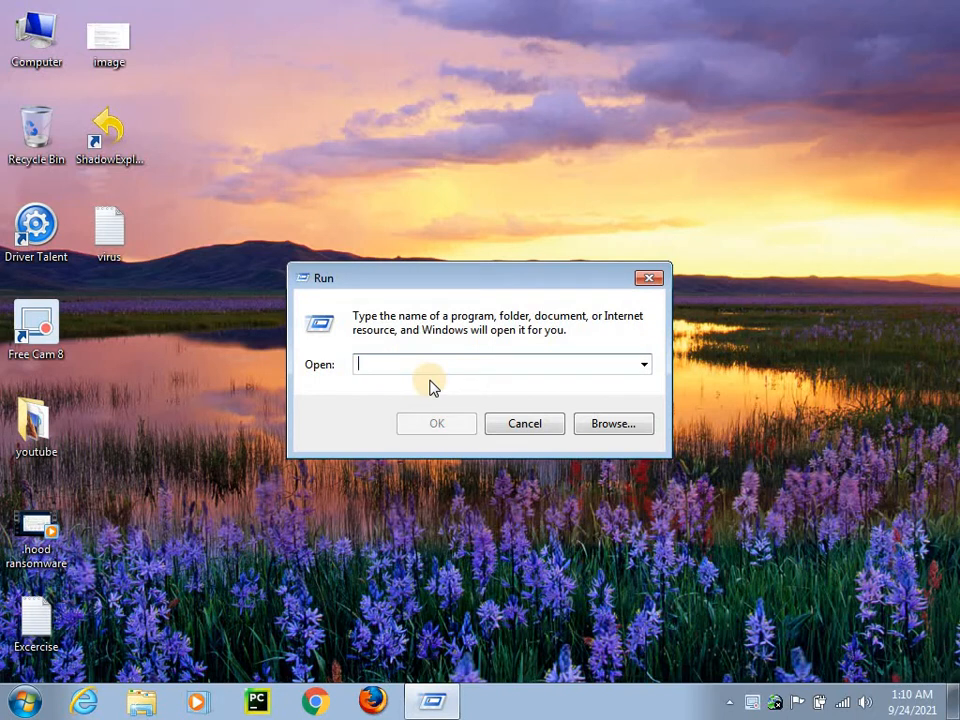
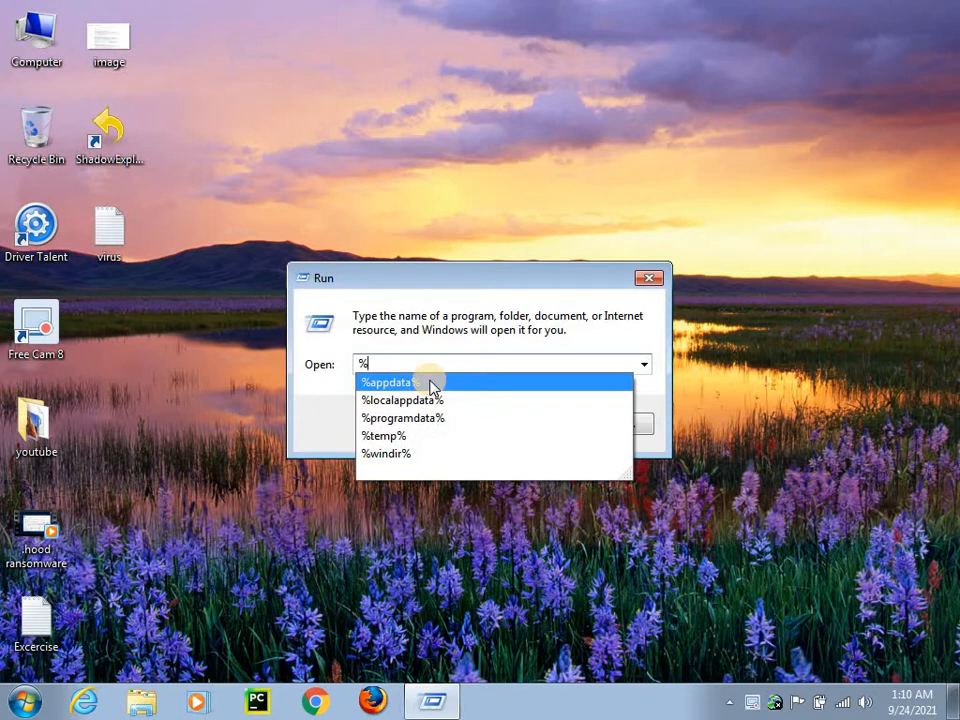
type("%app")
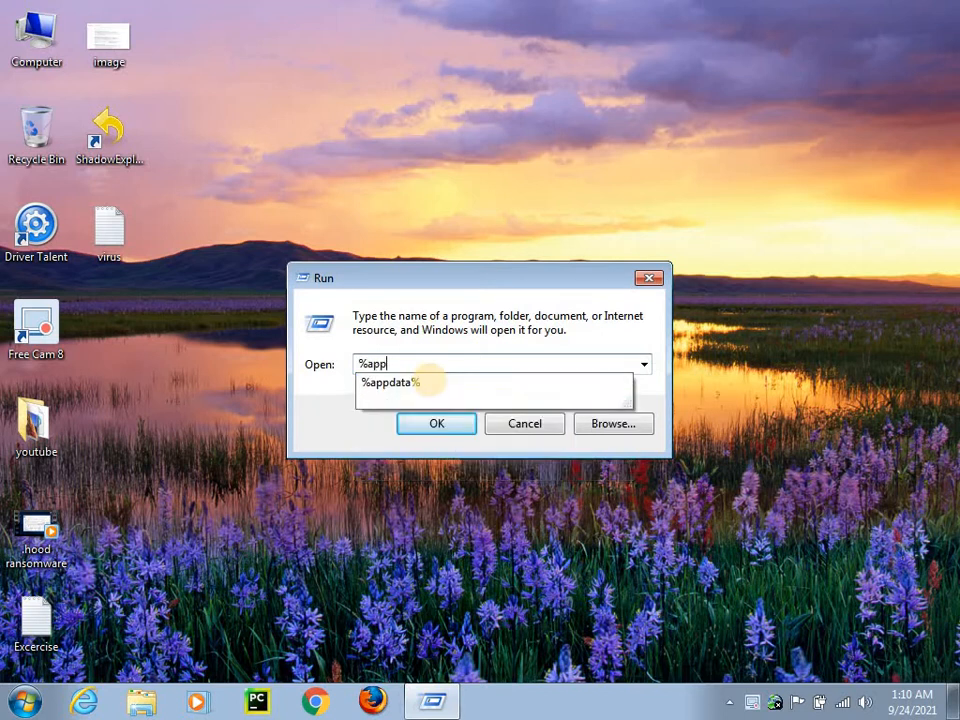
type("dar")
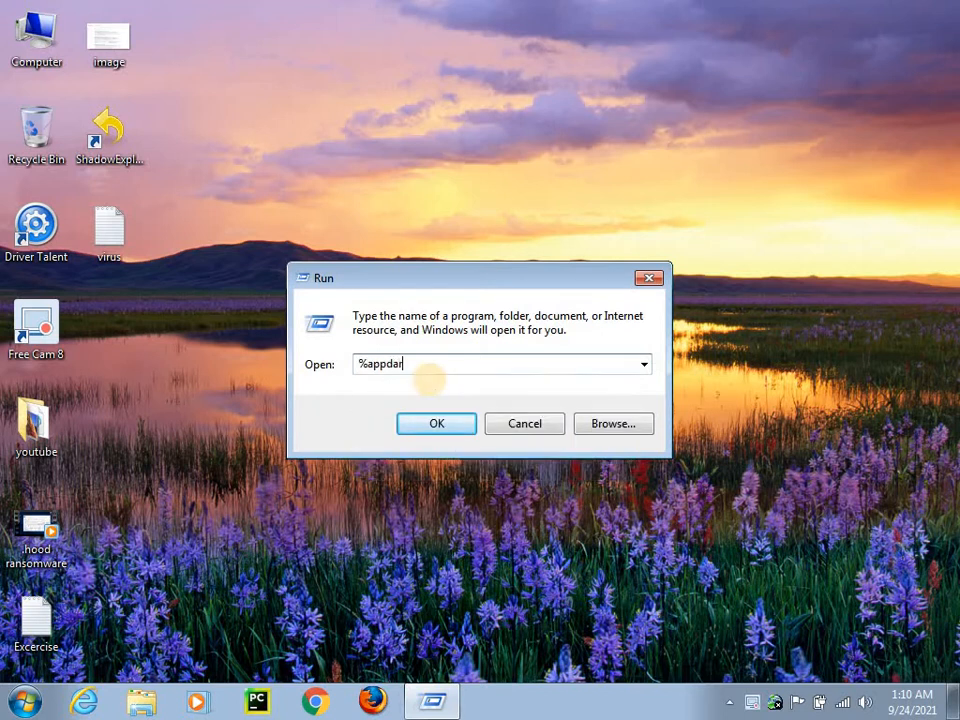
type("e")
key("BackSpace")
key("BackSpace")
type("t")
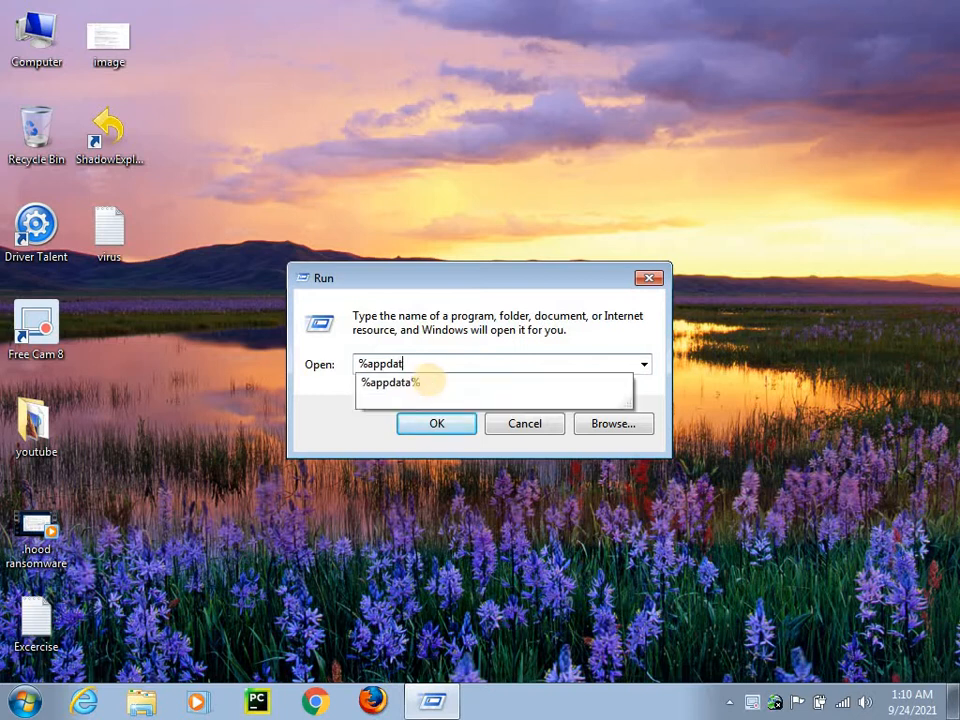
type("a%")
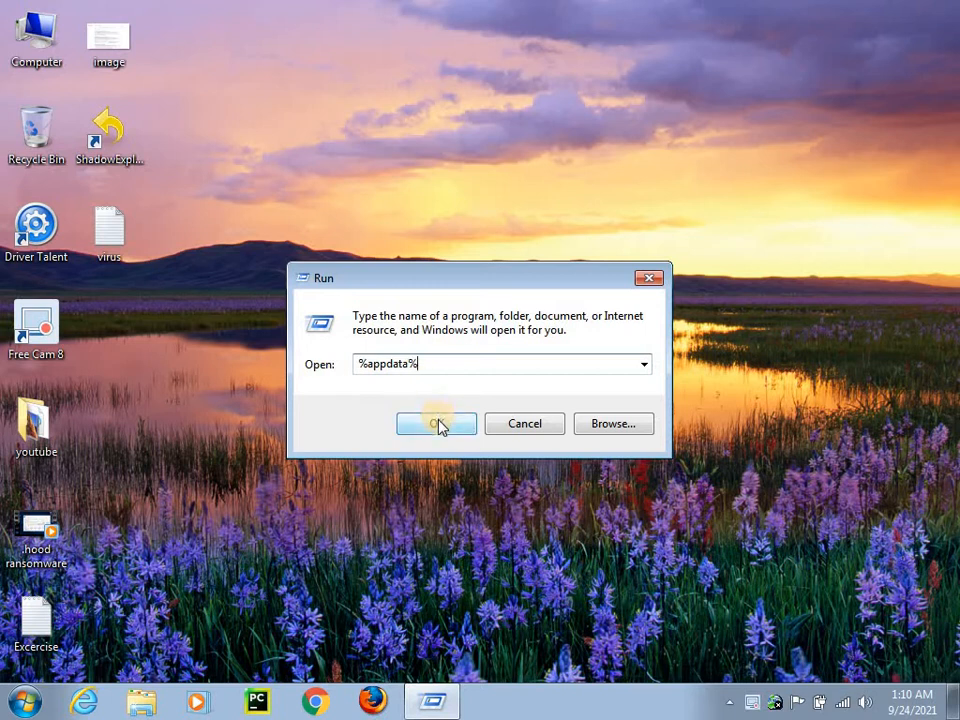
left_click(438, 426)
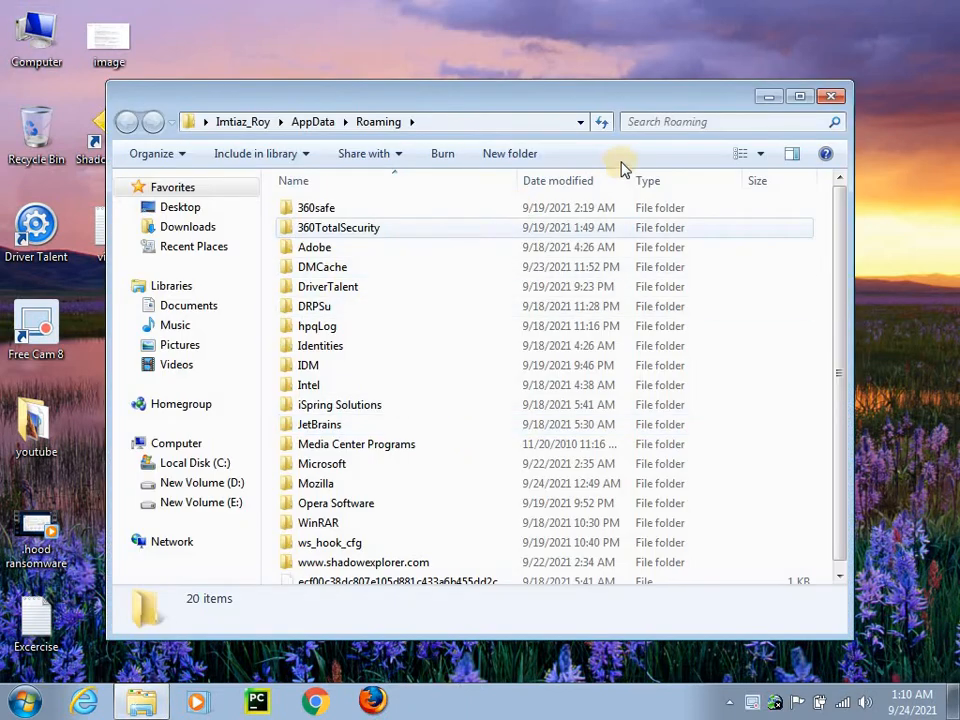
Maximize the Roaming window, look inside the 360safe folder and its 360Disabled subfolder, and return to Roaming.
left_click(799, 97)
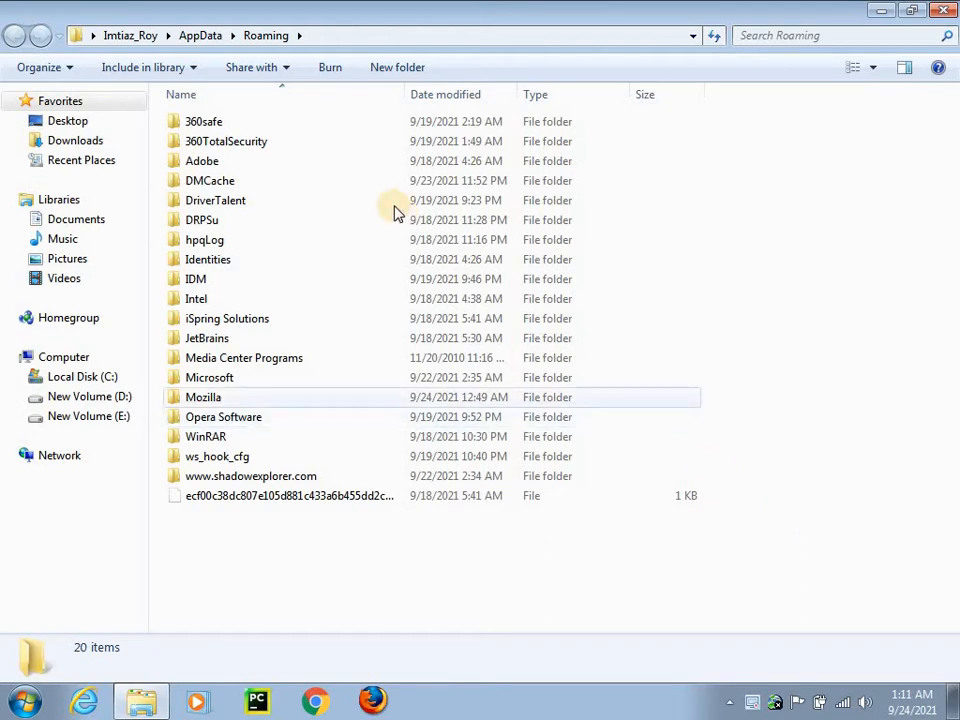
double_click(203, 121)
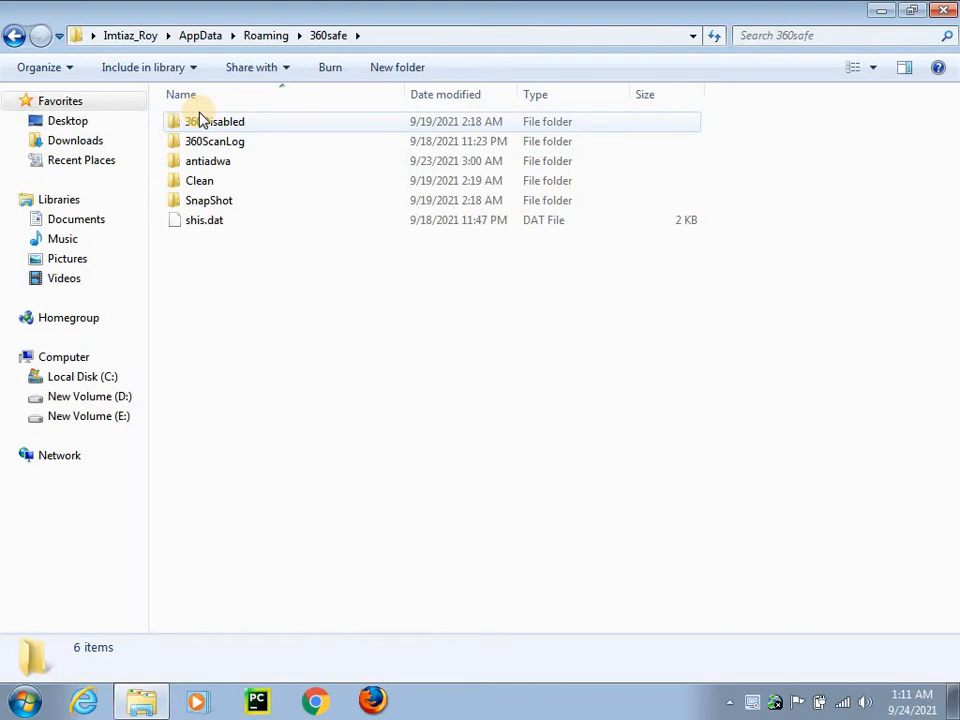
double_click(200, 121)
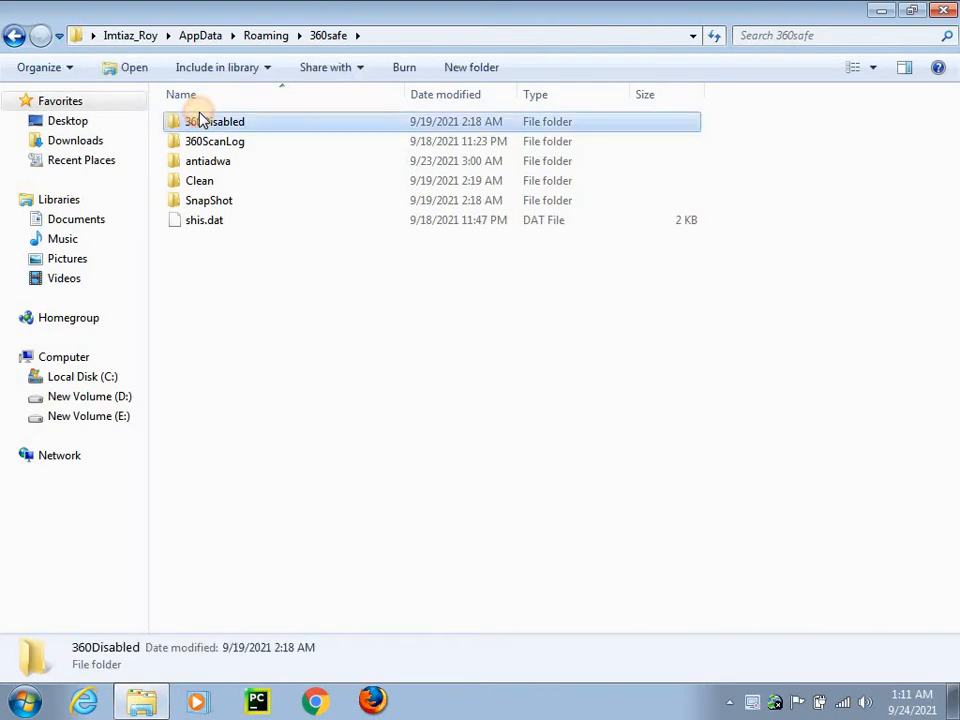
left_click(14, 37)
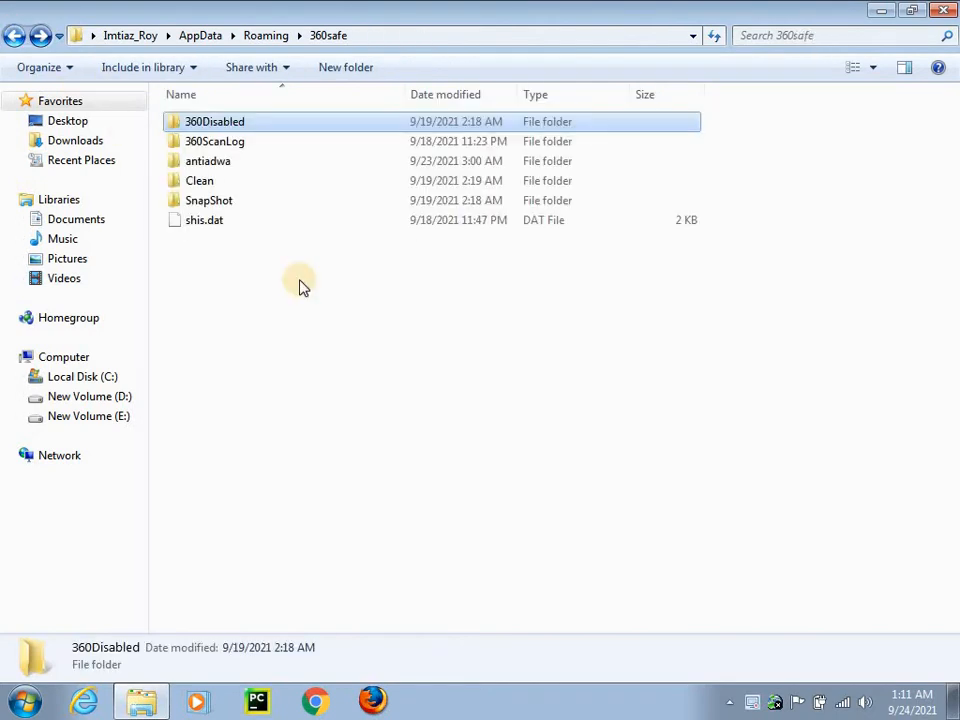
left_click(14, 37)
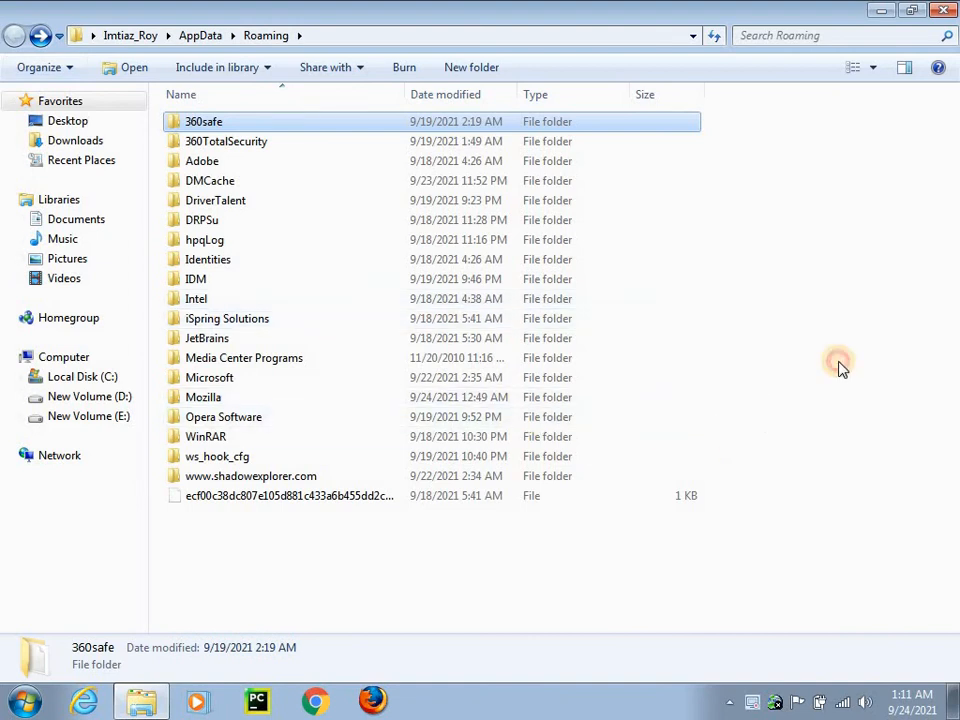
Move all items in the Roaming folder to the Recycle Bin.
key("ctrl+a")
right_click(644, 420)
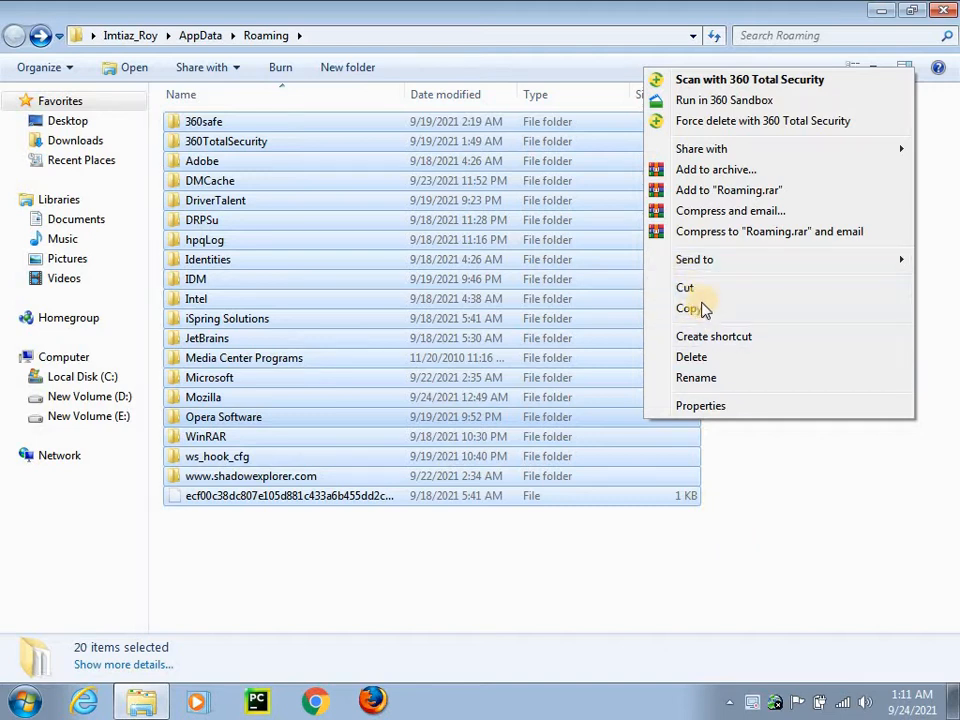
left_click(690, 357)
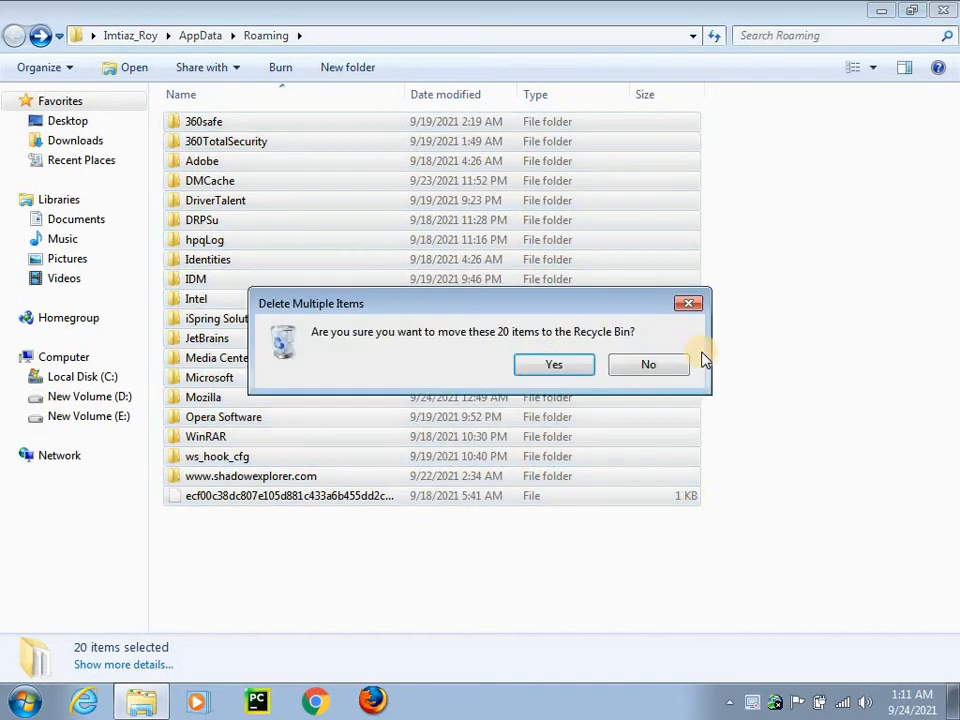
left_click(561, 369)
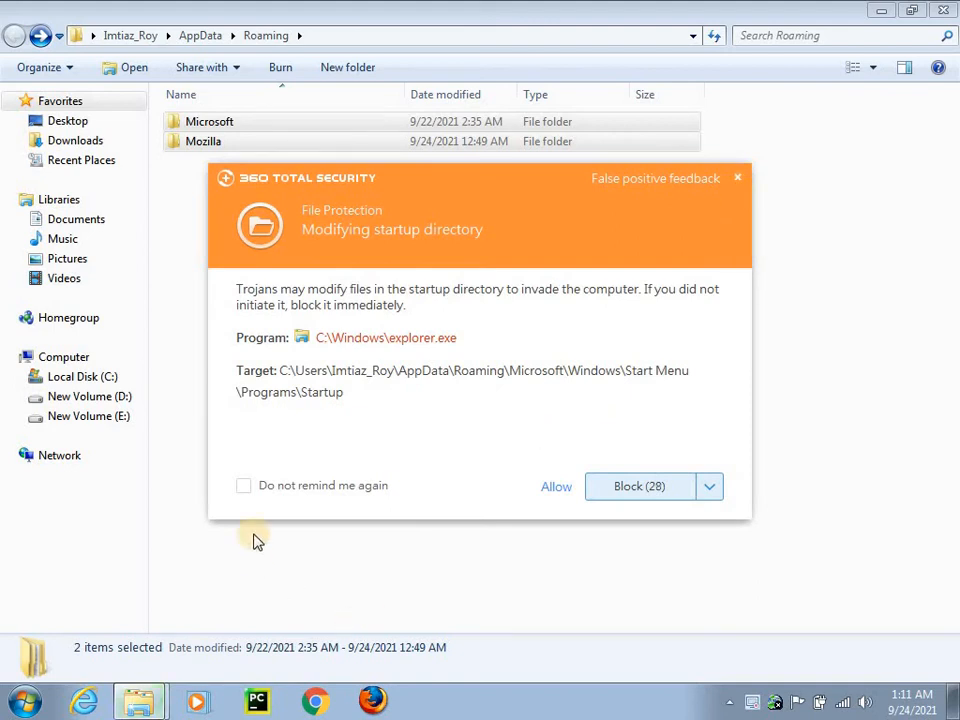
Dismiss the 360 Total Security startup-directory alert with reminders off, and try to delete the Microsoft folder with administrator permission.
left_click(244, 485)
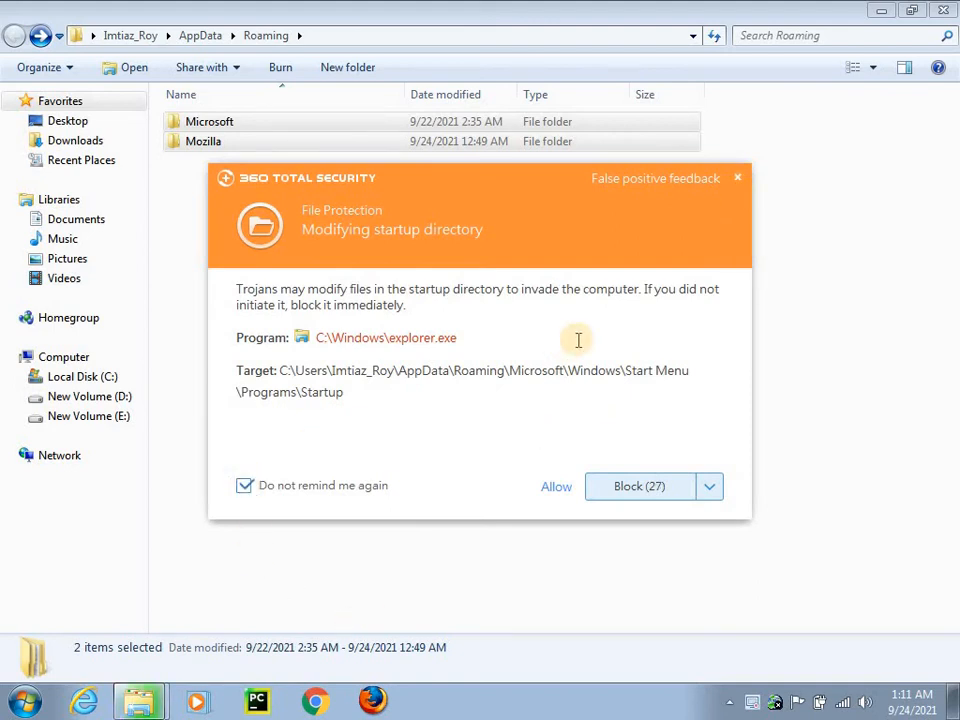
left_click(736, 180)
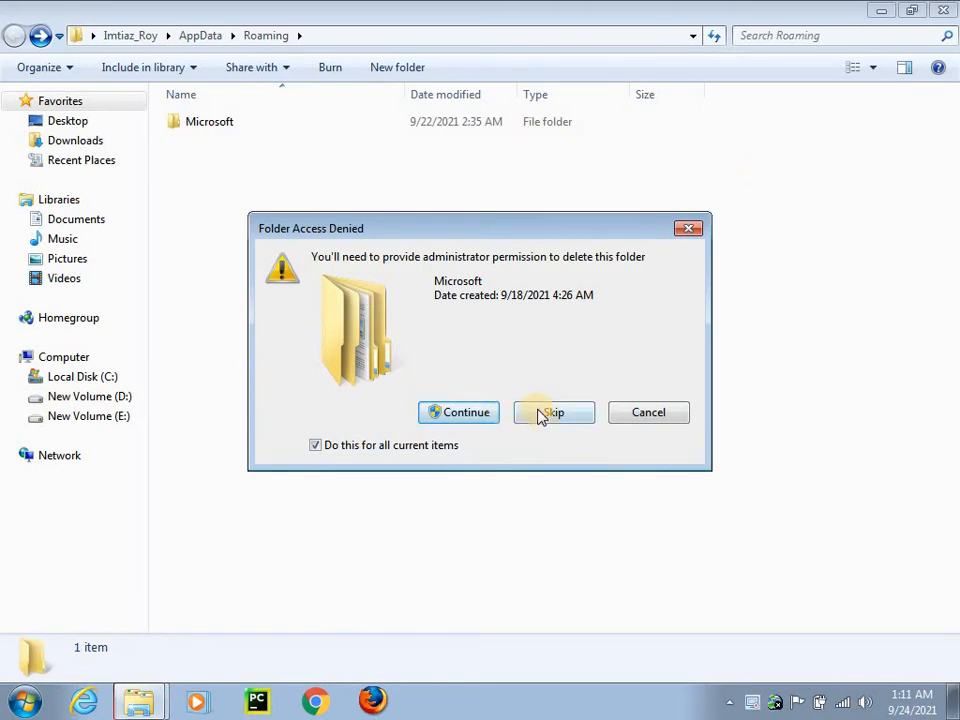
left_click(476, 421)
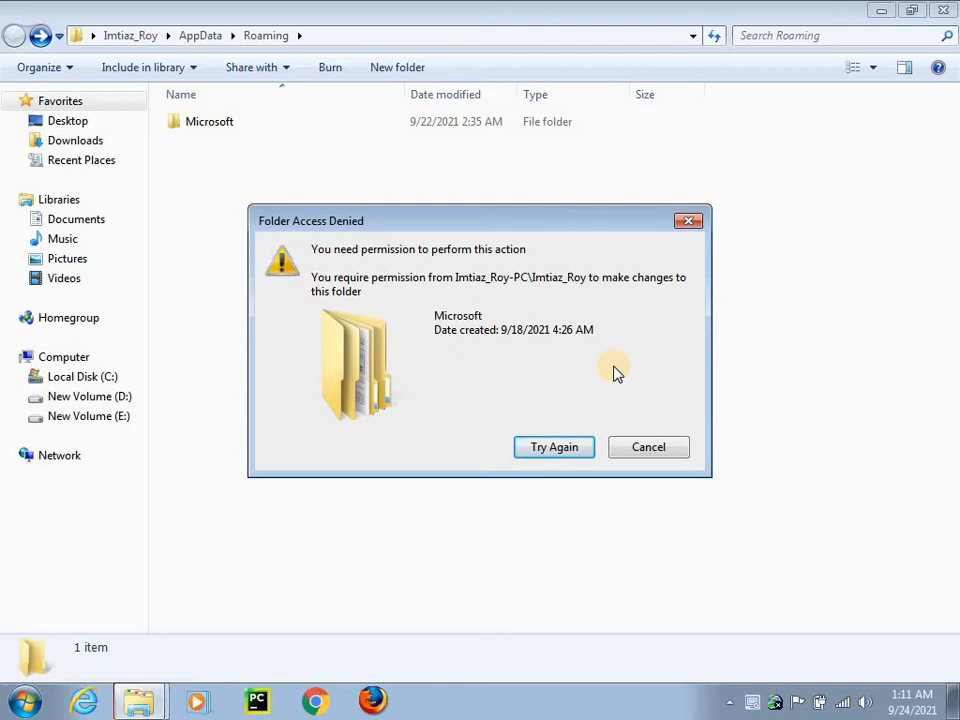
left_click(673, 452)
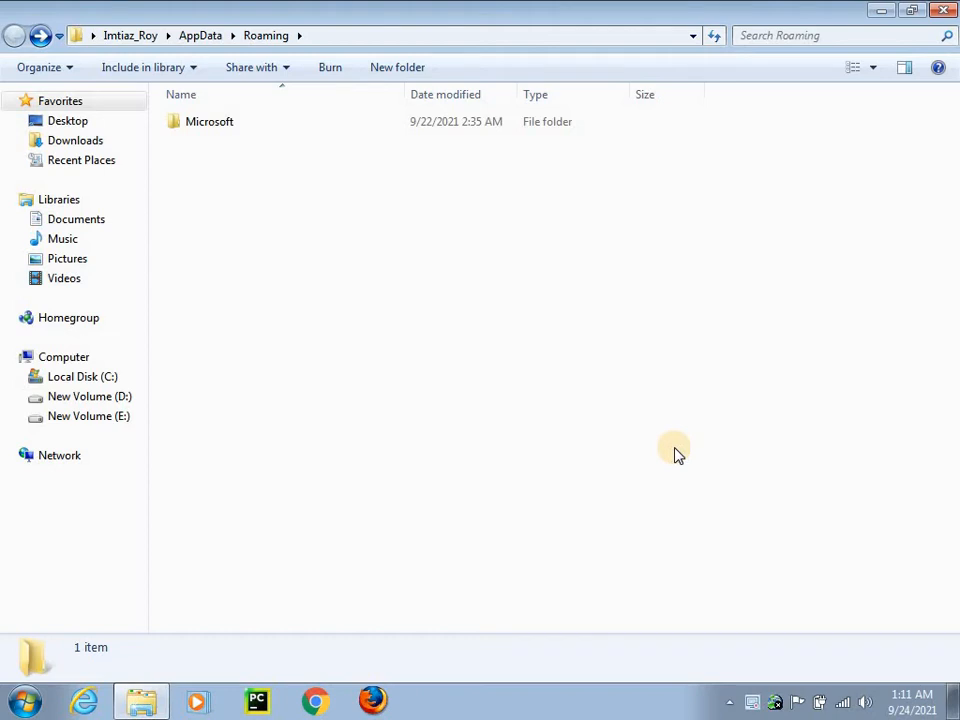
Search Windows for "run", execute %localappdata% to open the Local folder, and maximize its window.
left_click(26, 701)
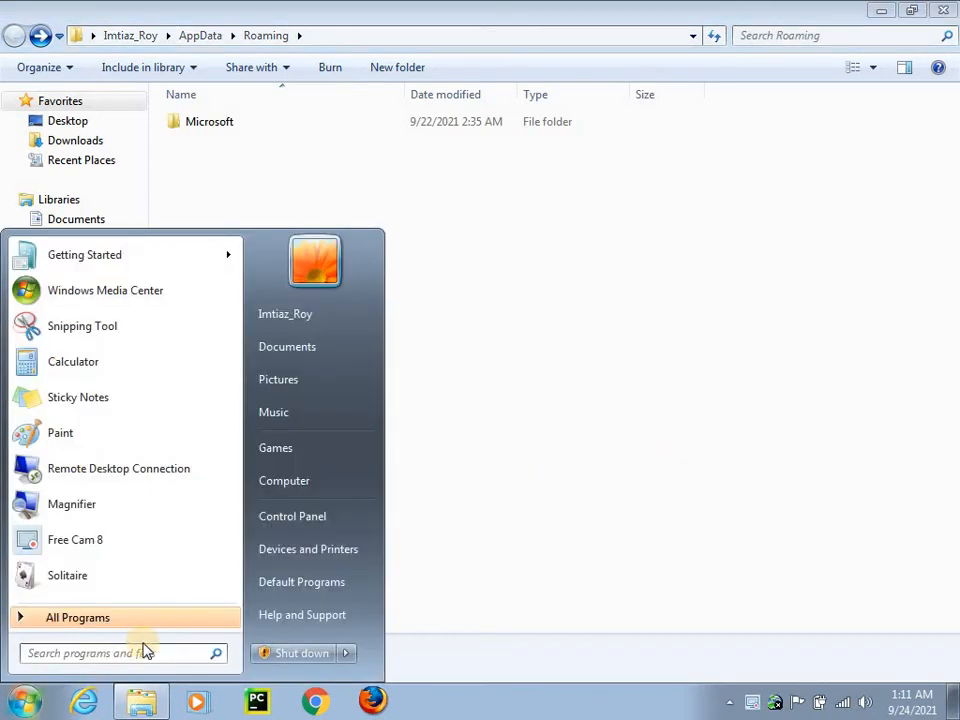
type("%")
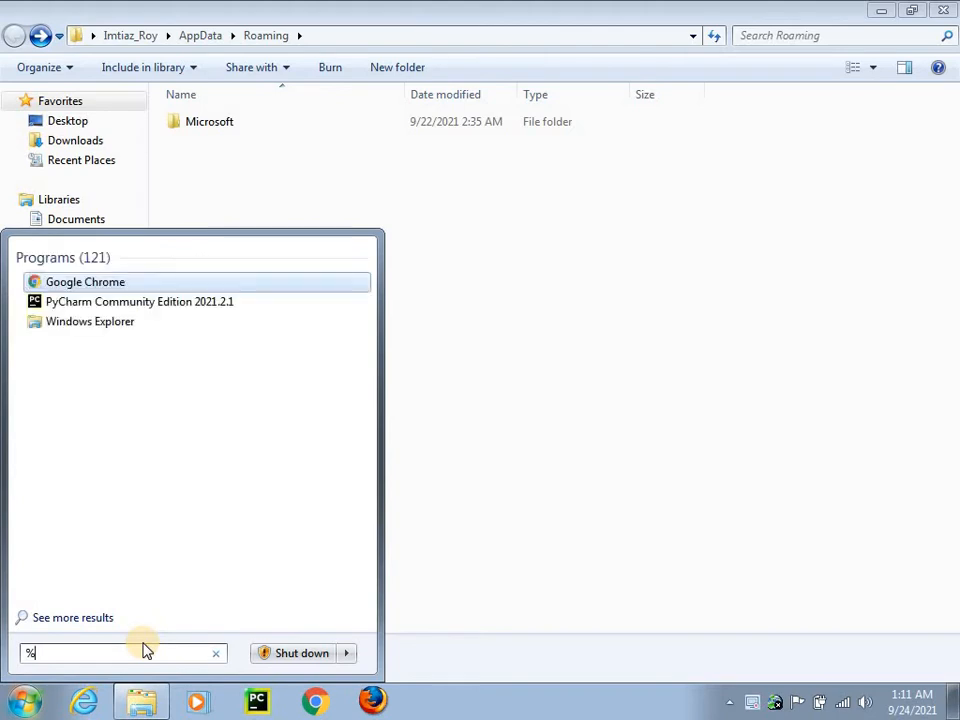
key("BackSpace")
type("run")
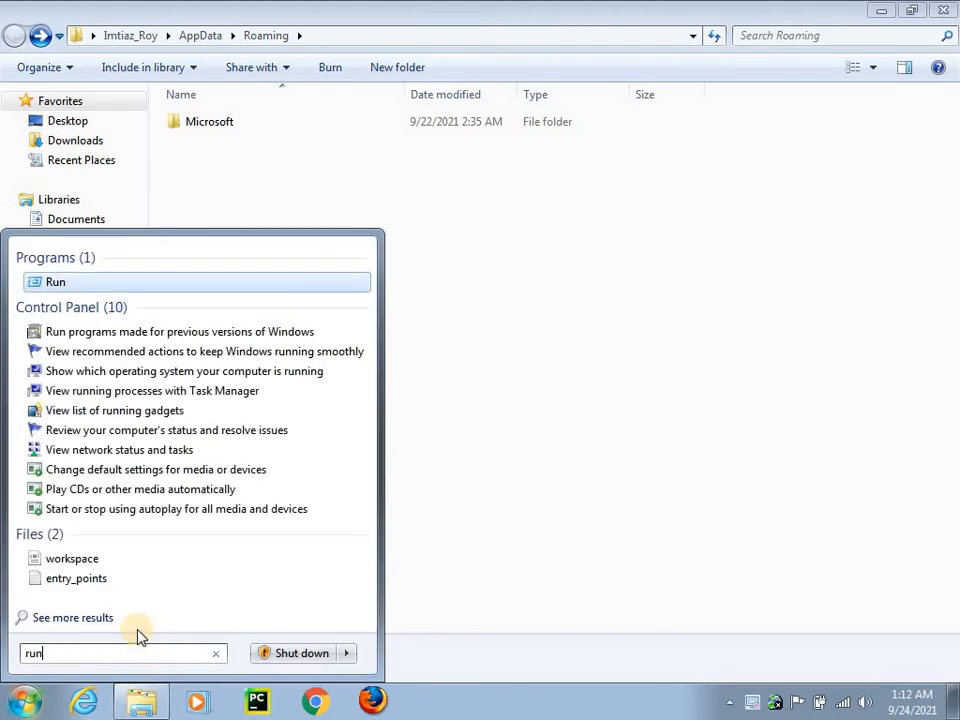
left_click(57, 282)
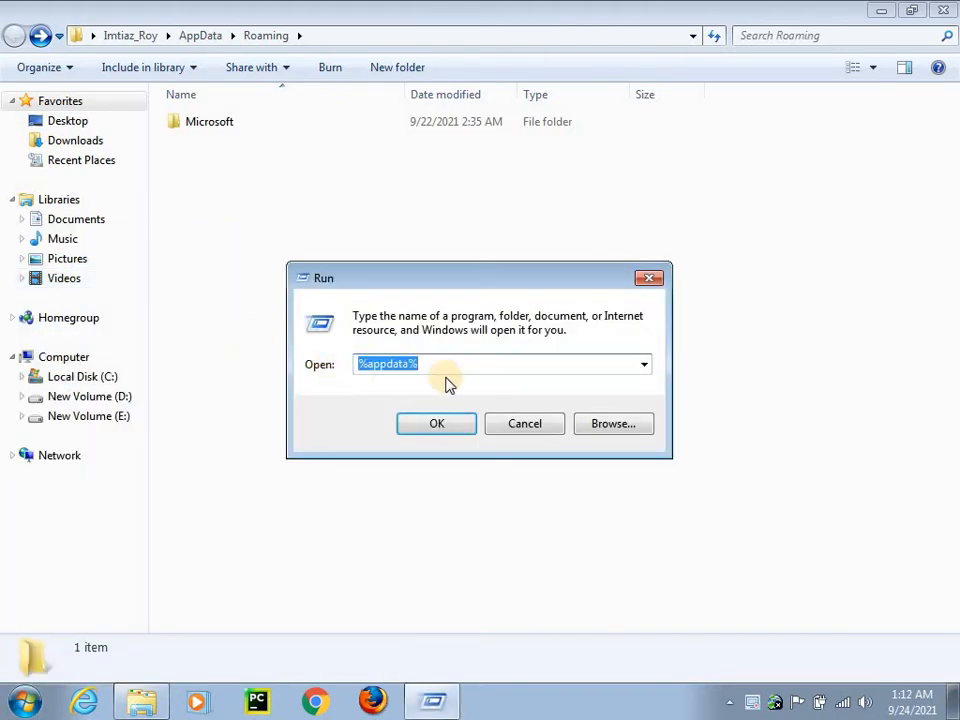
type("%")
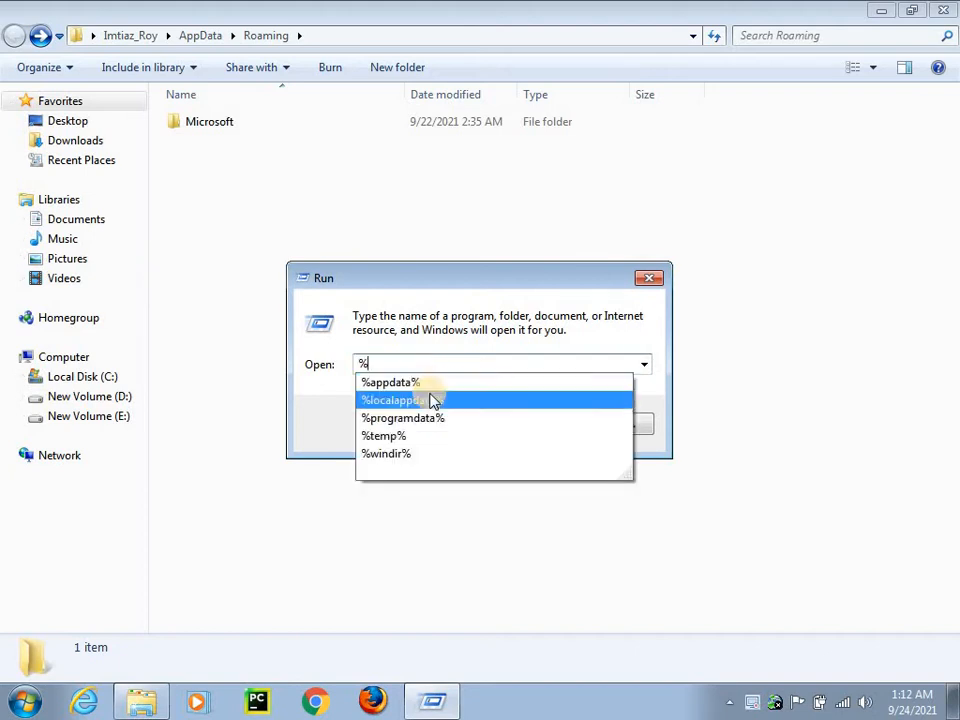
left_click(432, 400)
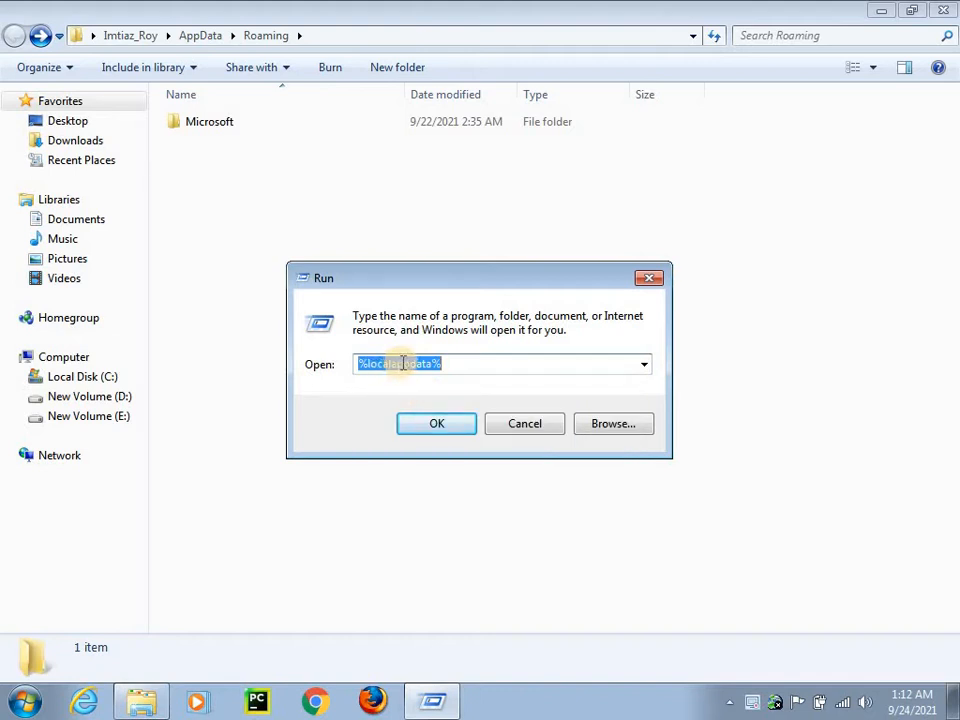
left_click(450, 424)
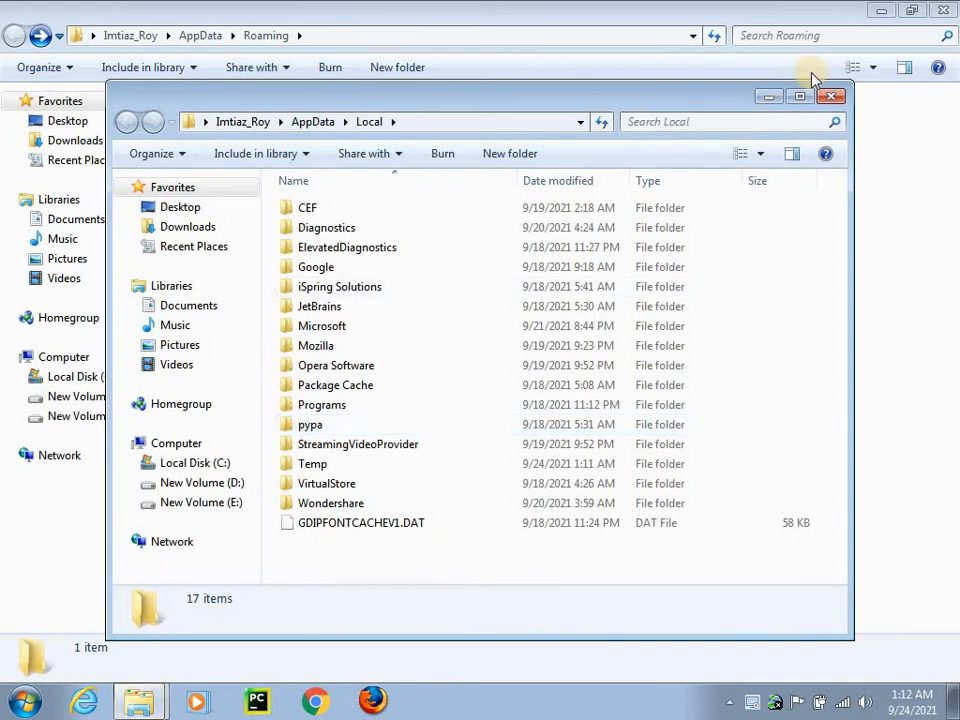
left_click(800, 96)
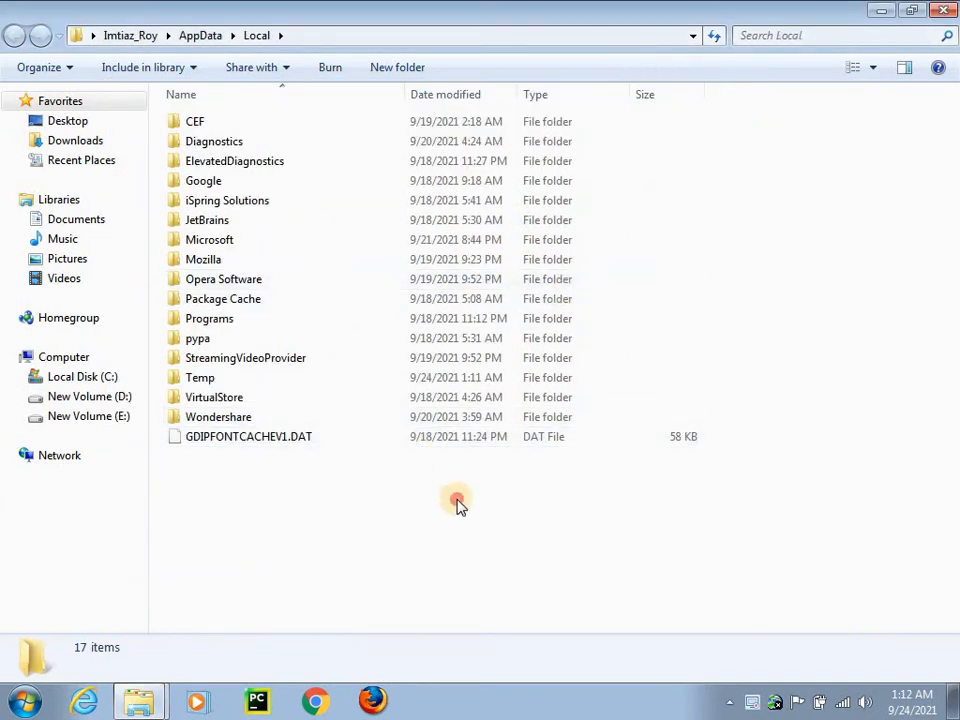
Permanently delete all items in the Local folder, skipping Help_MValidator.Lck and approving the removal of all other system files.
key("ctrl+a")
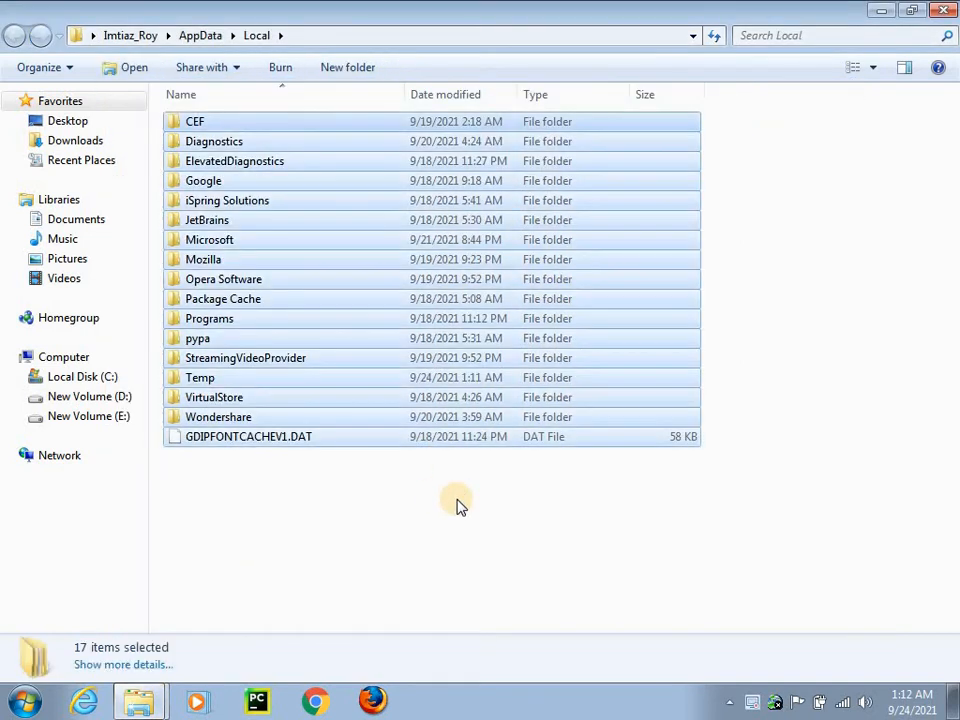
key("shift+Delete")
key("Return")
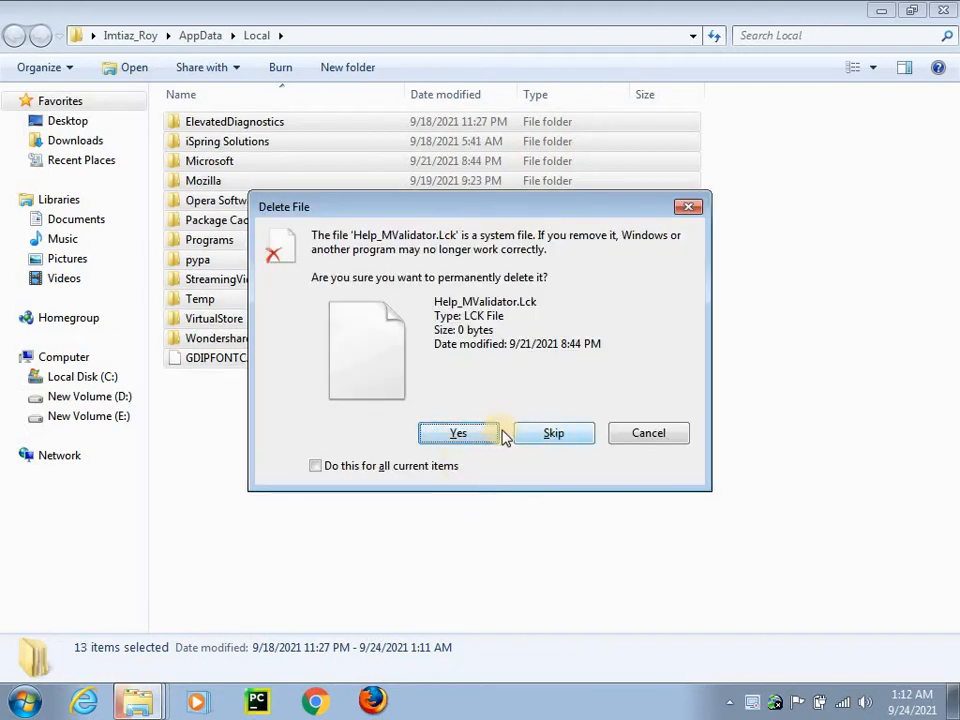
left_click(553, 434)
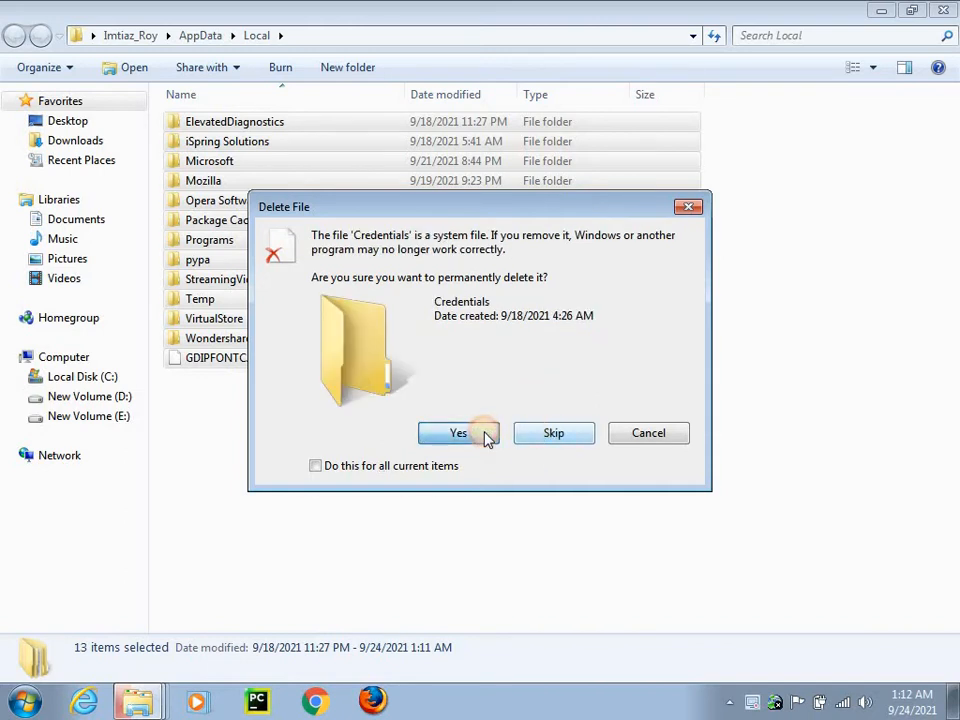
left_click(487, 436)
left_click(488, 436)
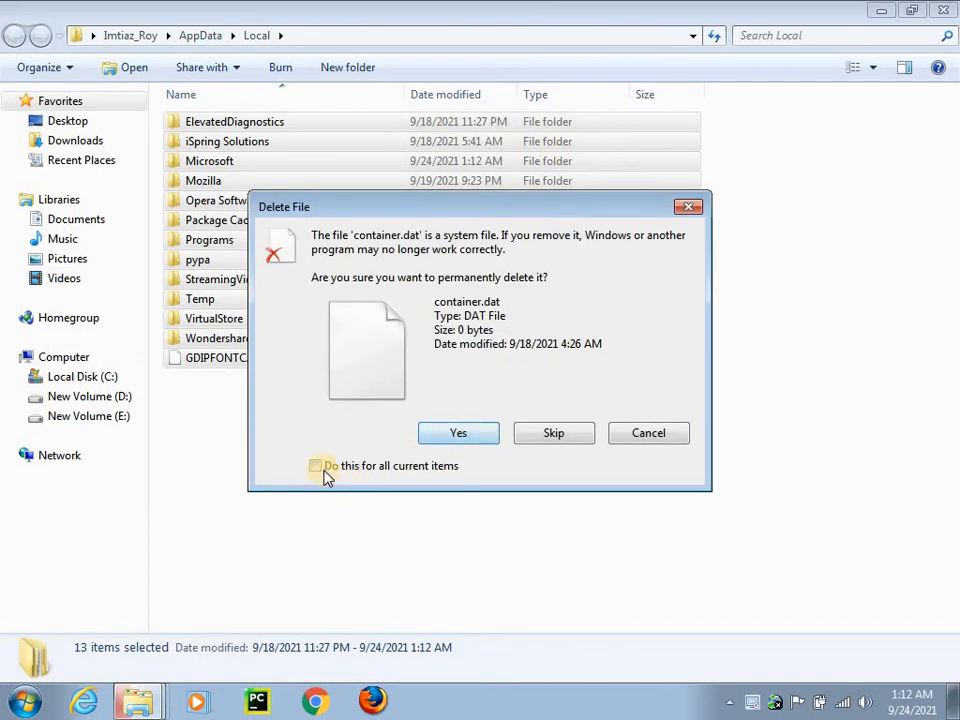
left_click(315, 466)
left_click(474, 438)
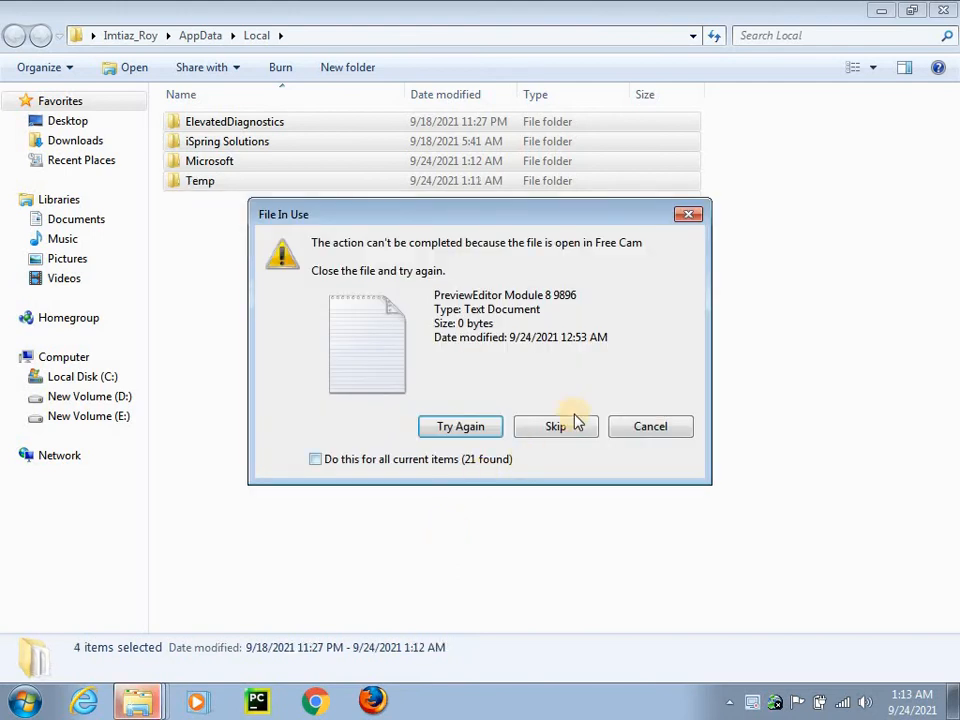
Skip the in-use PreviewEditor Module 8 9896 file, cancel the rest of the deletion and clear the selection.
left_click(585, 430)
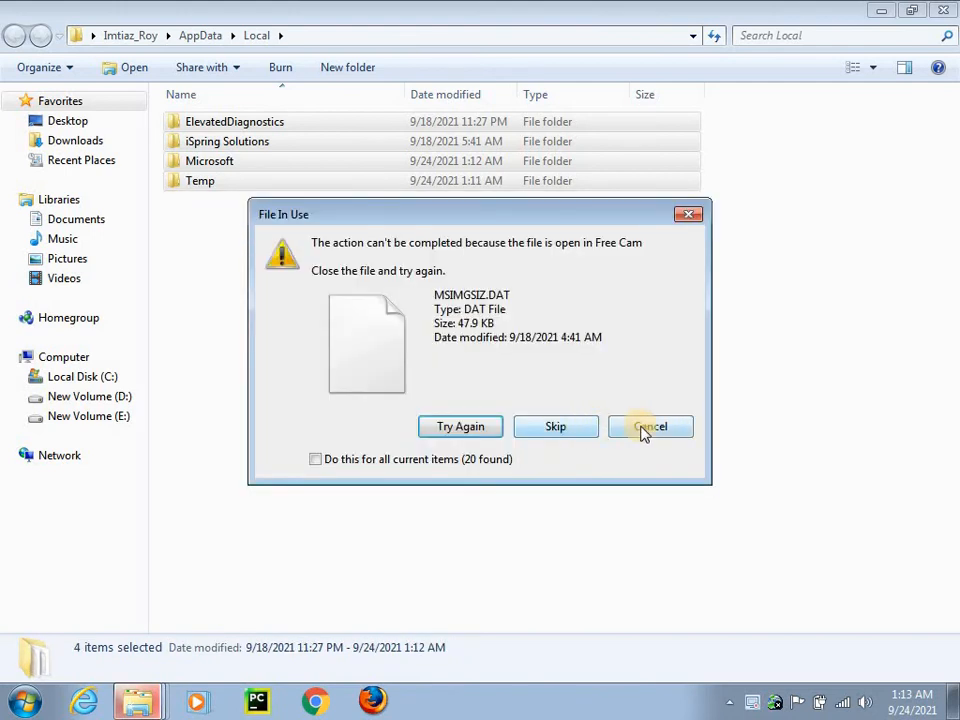
left_click(643, 432)
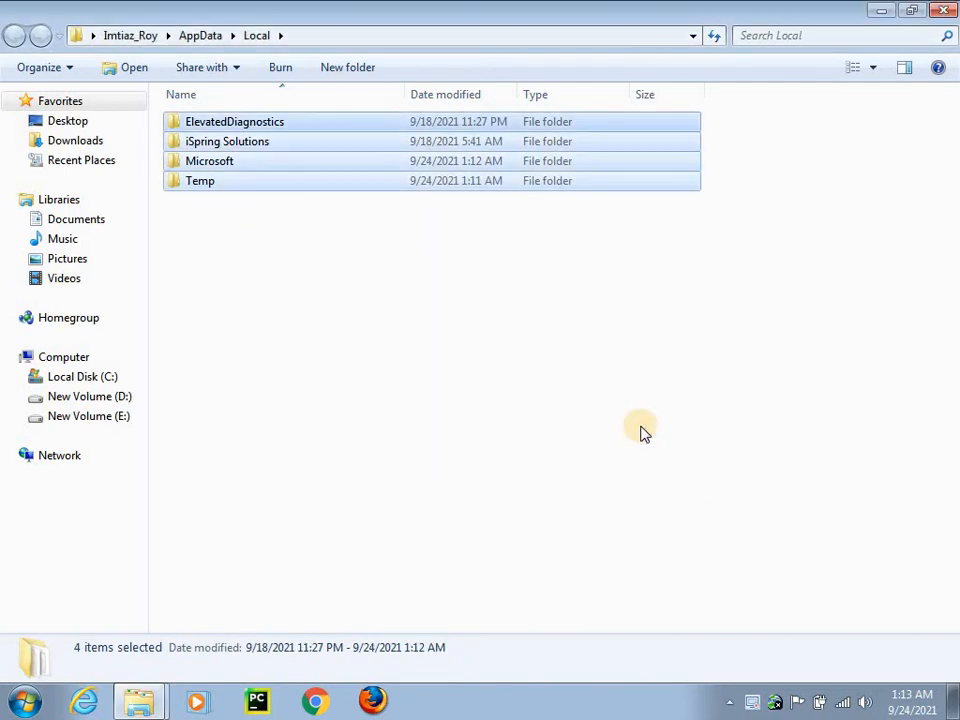
left_click(270, 377)
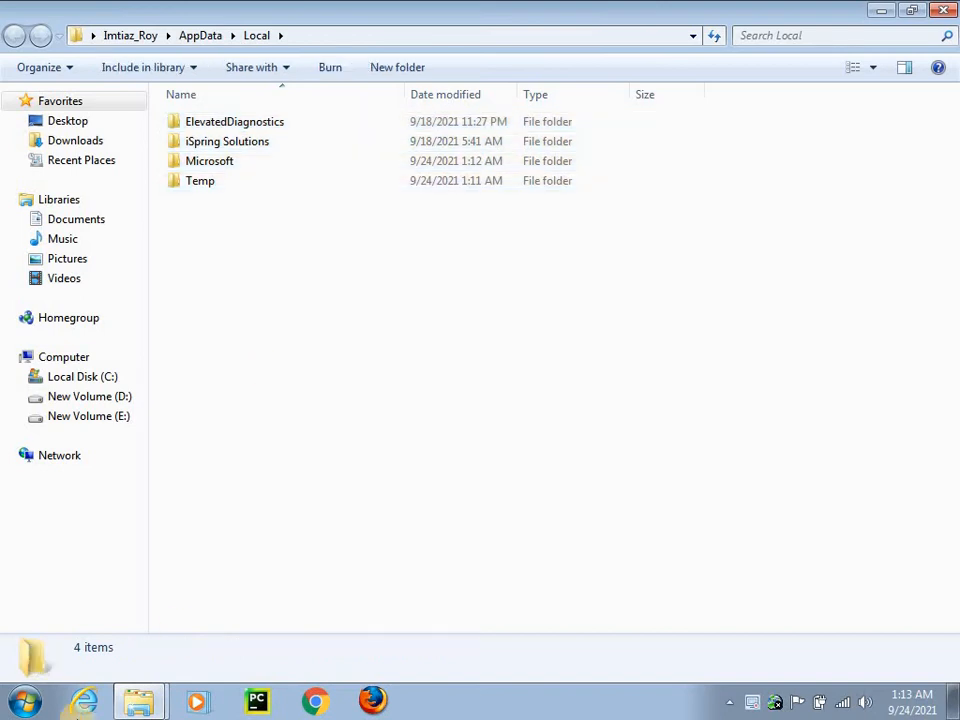
Search Windows for "run" and execute %programdata% to open the ProgramData folder.
left_click(20, 700)
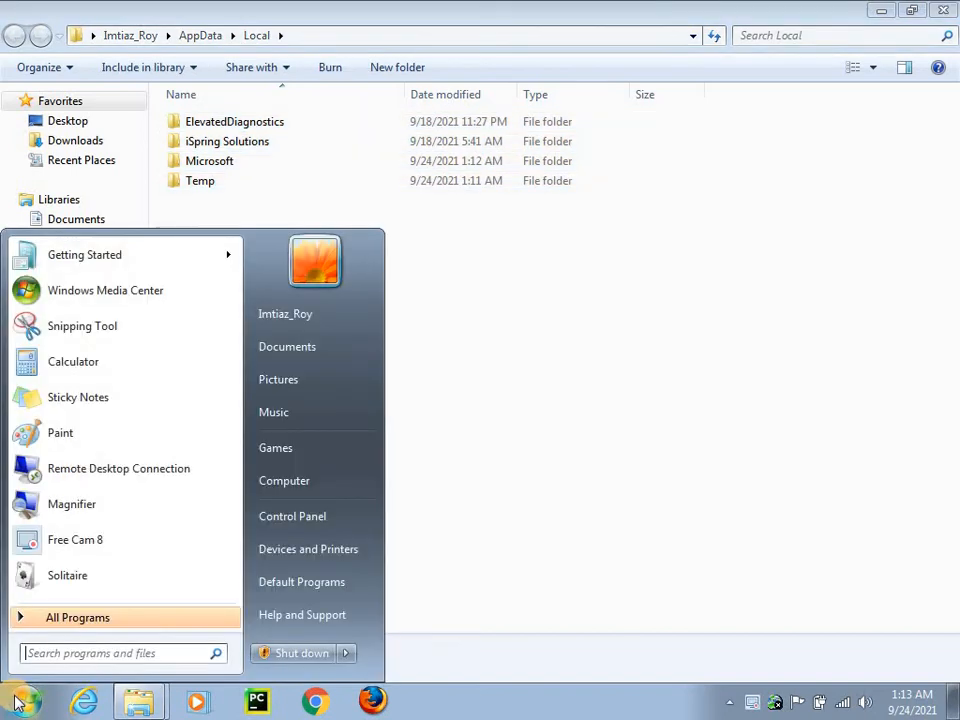
type("run")
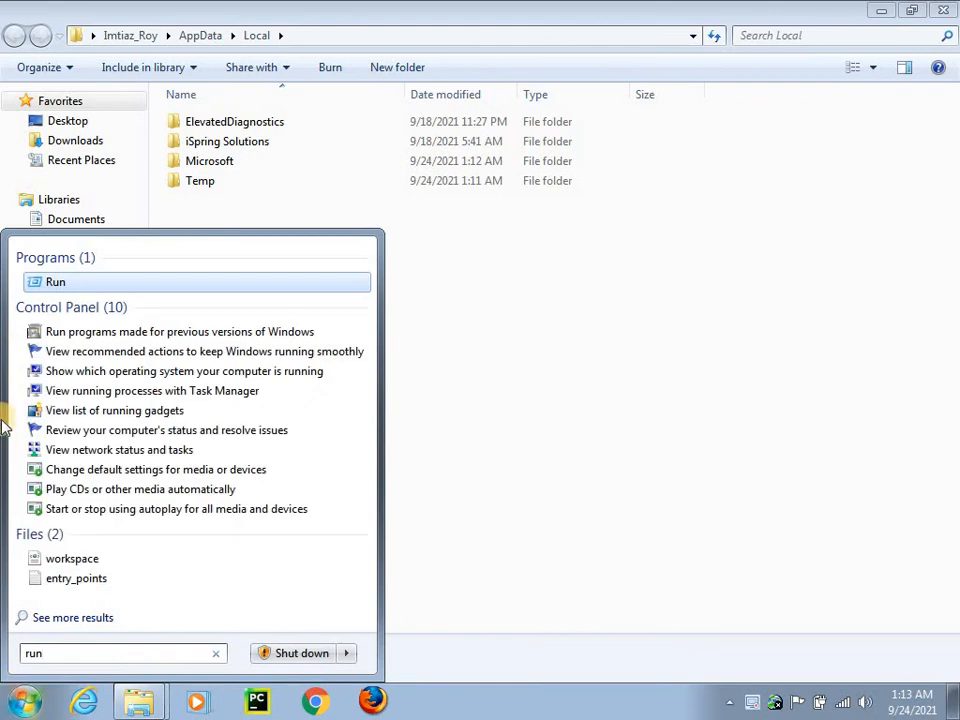
left_click(58, 287)
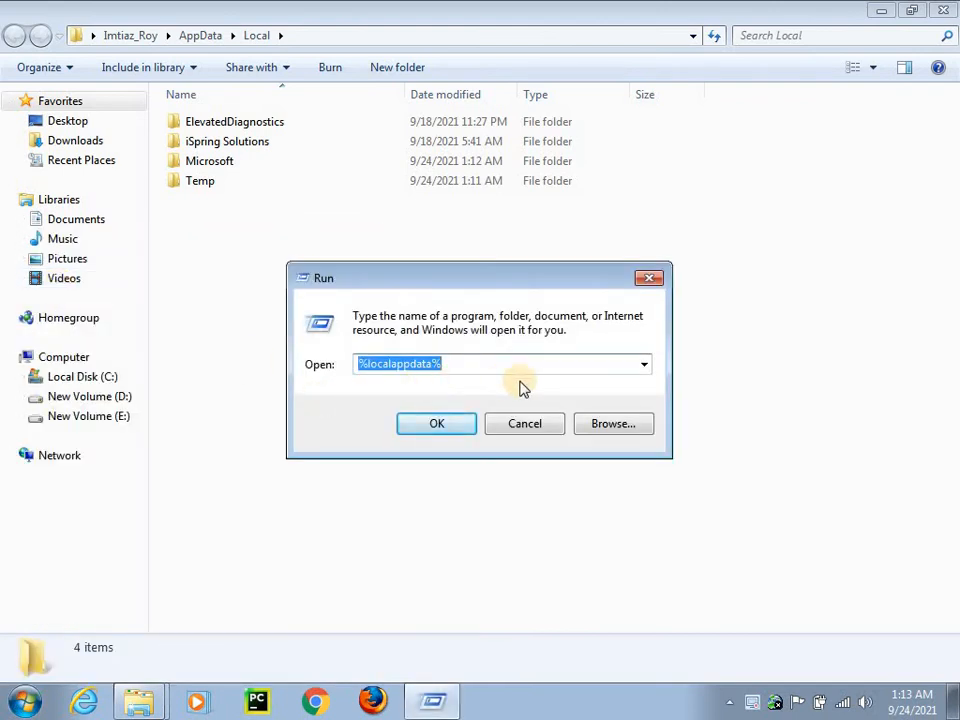
type("%")
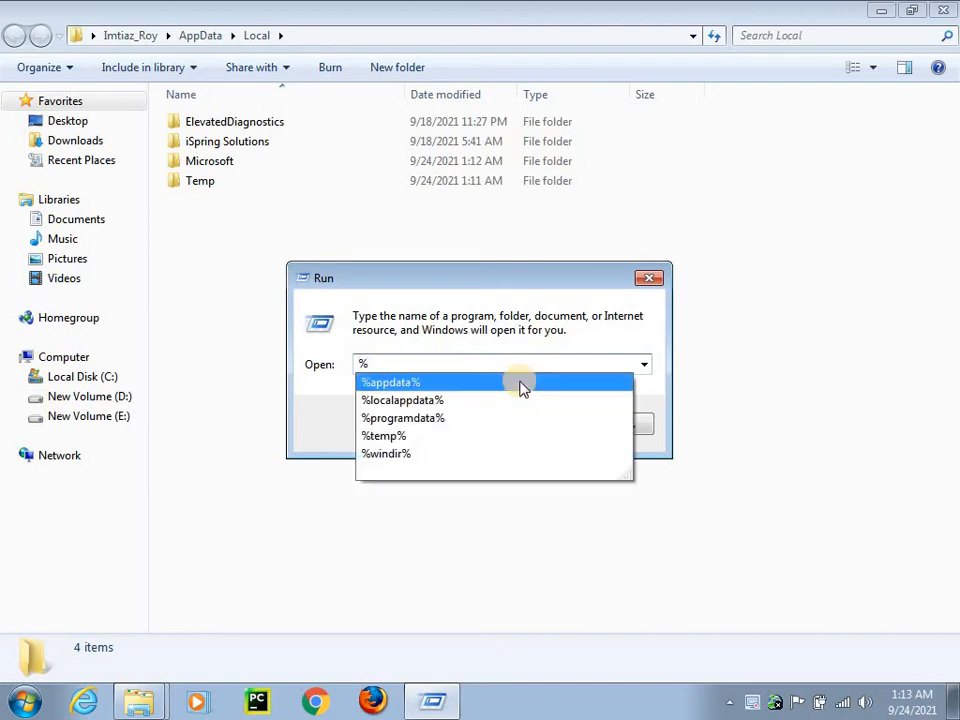
left_click(447, 418)
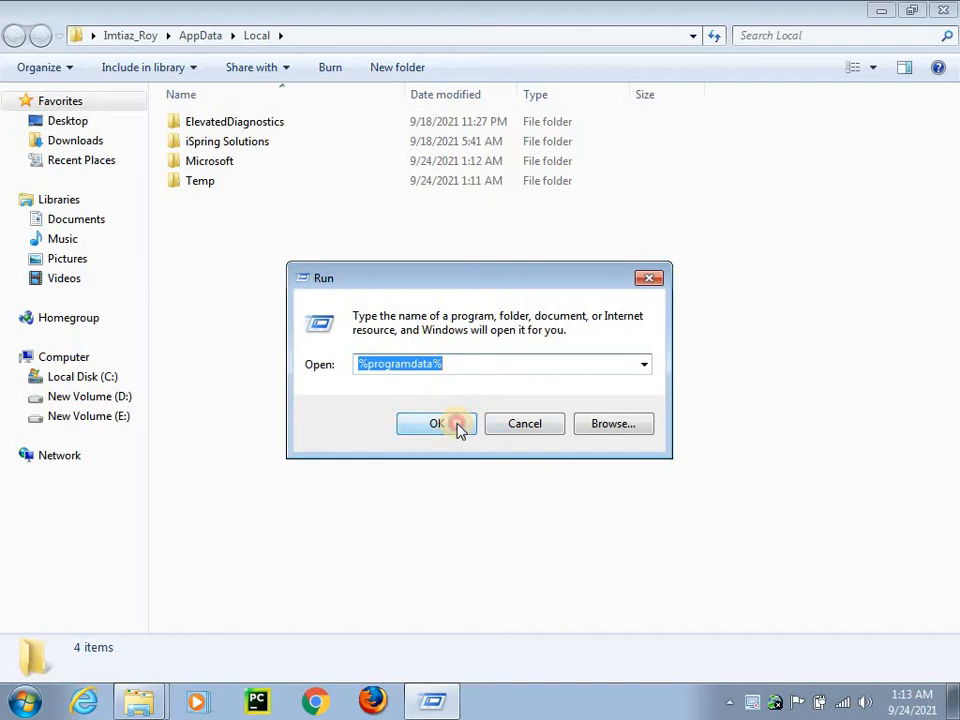
left_click(459, 428)
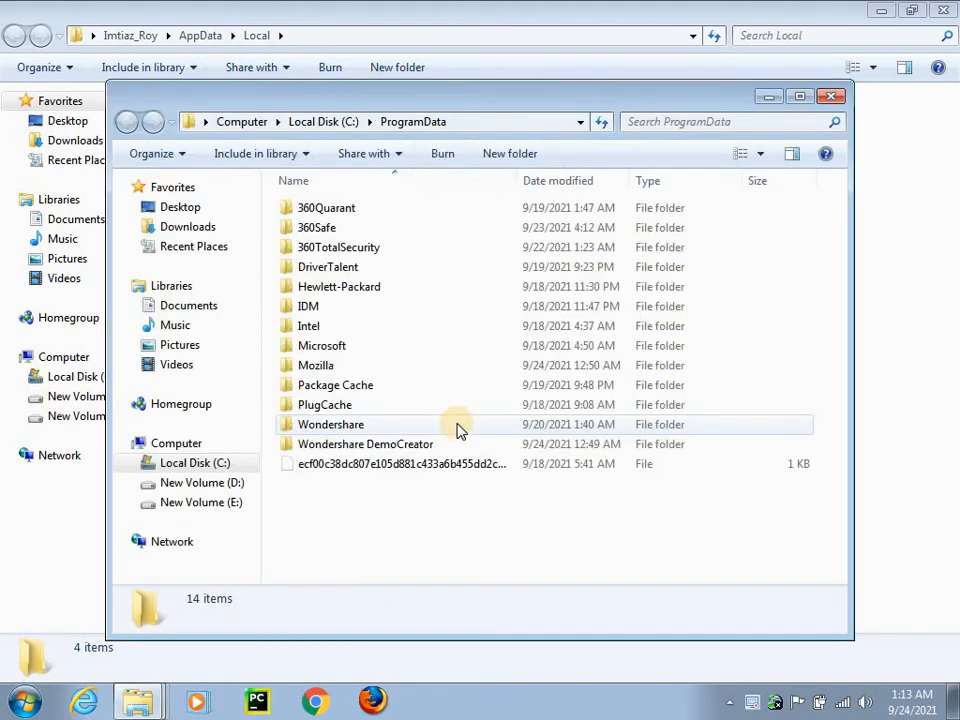
Permanently delete all items in the ProgramData folder, approving the removal of all system files and granting administrator permission for all items.
left_click(462, 365)
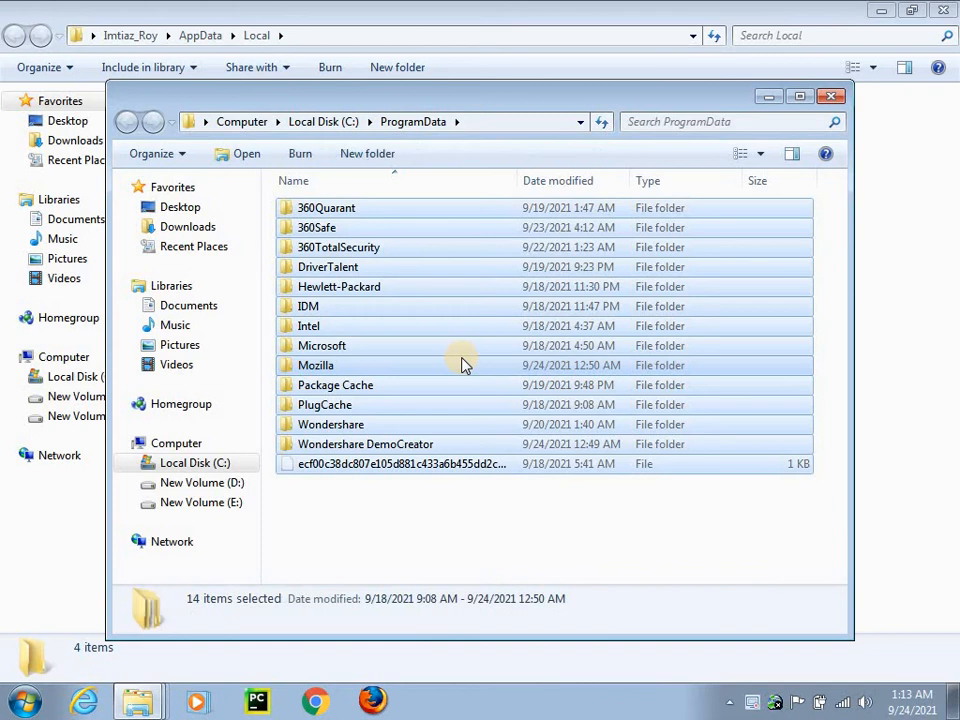
key("shift+Delete")
key("Return")
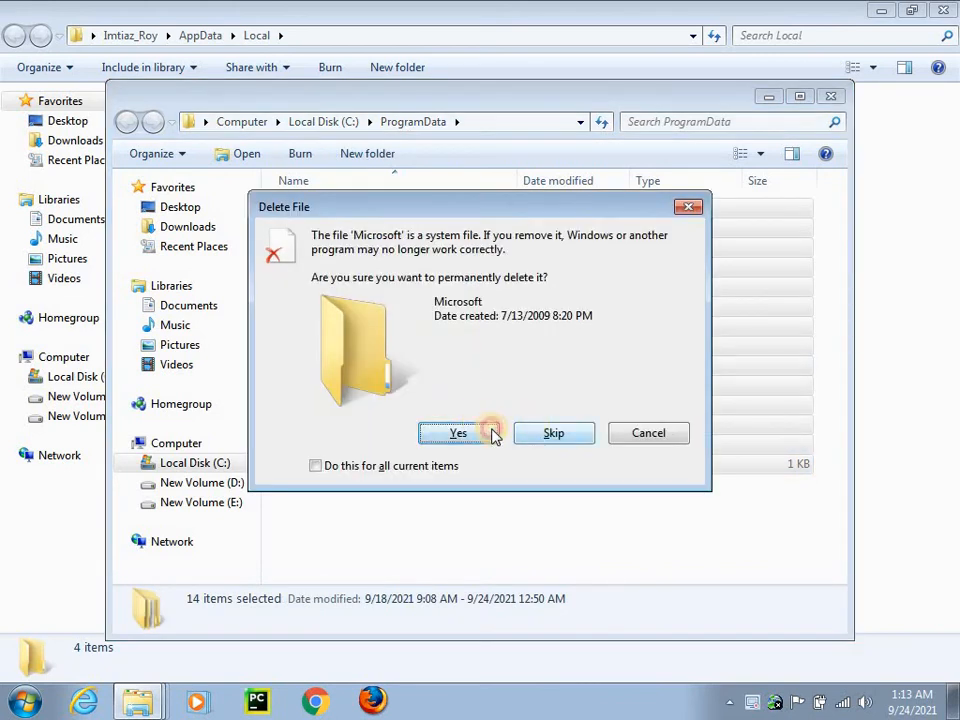
left_click(493, 435)
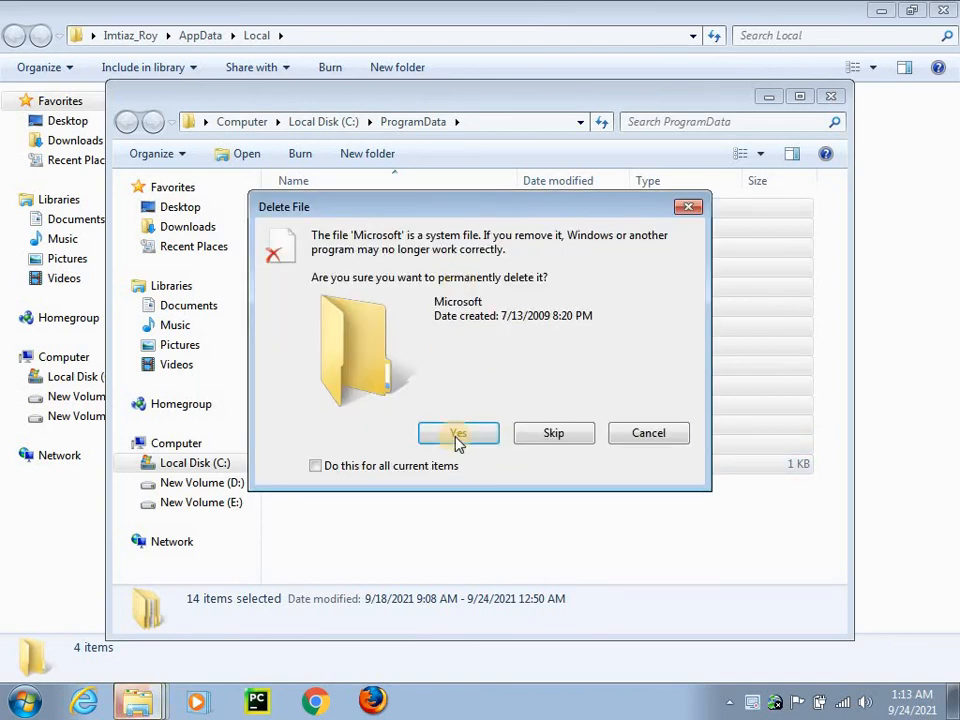
left_click(317, 465)
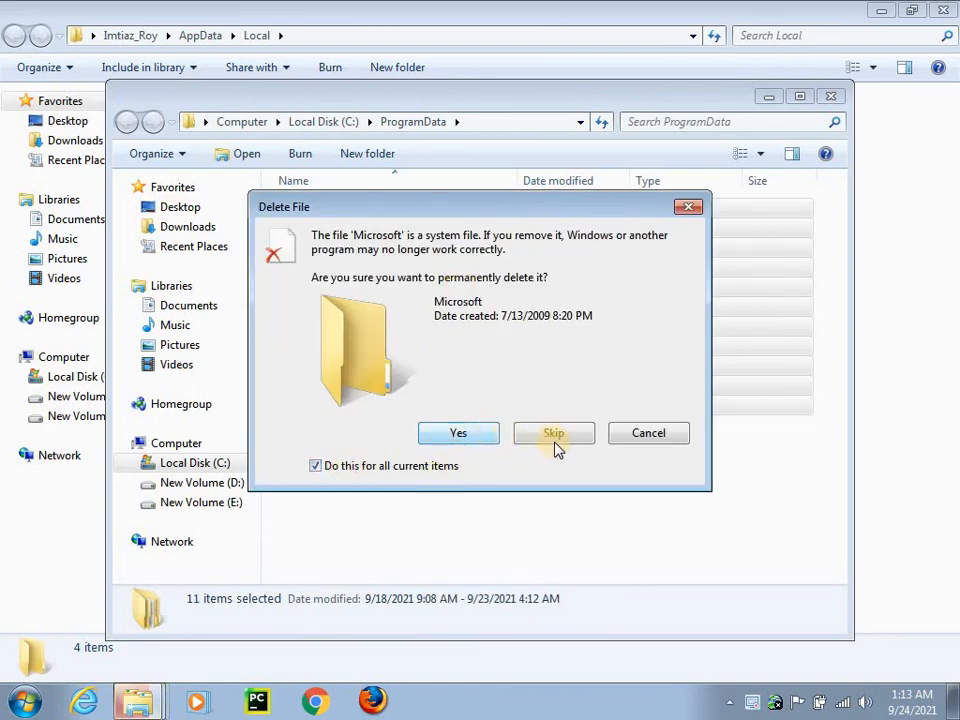
left_click(484, 442)
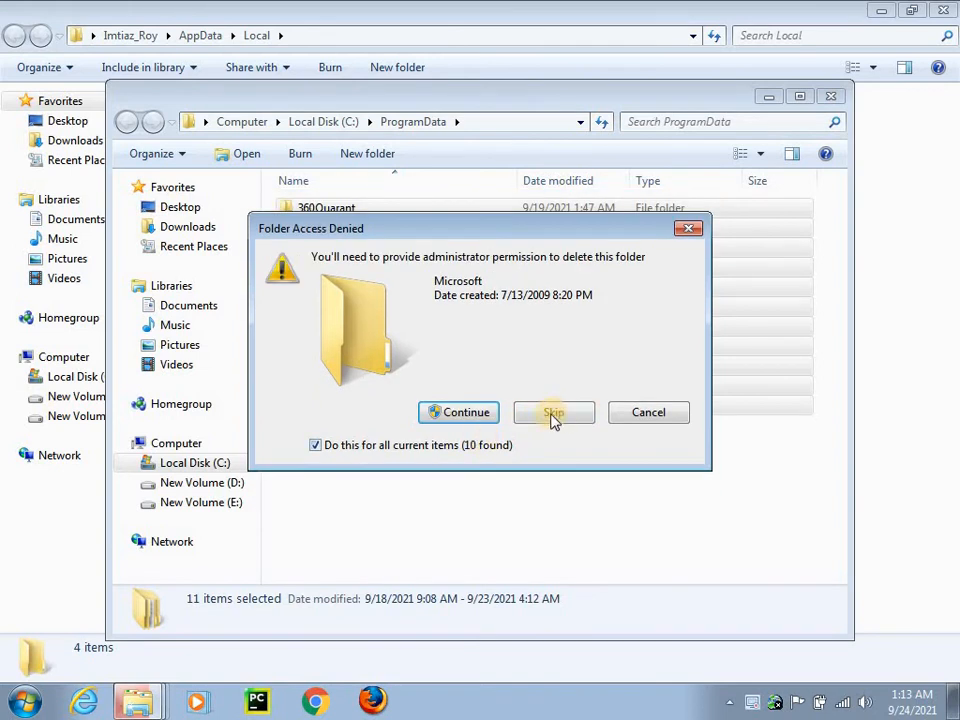
left_click(468, 416)
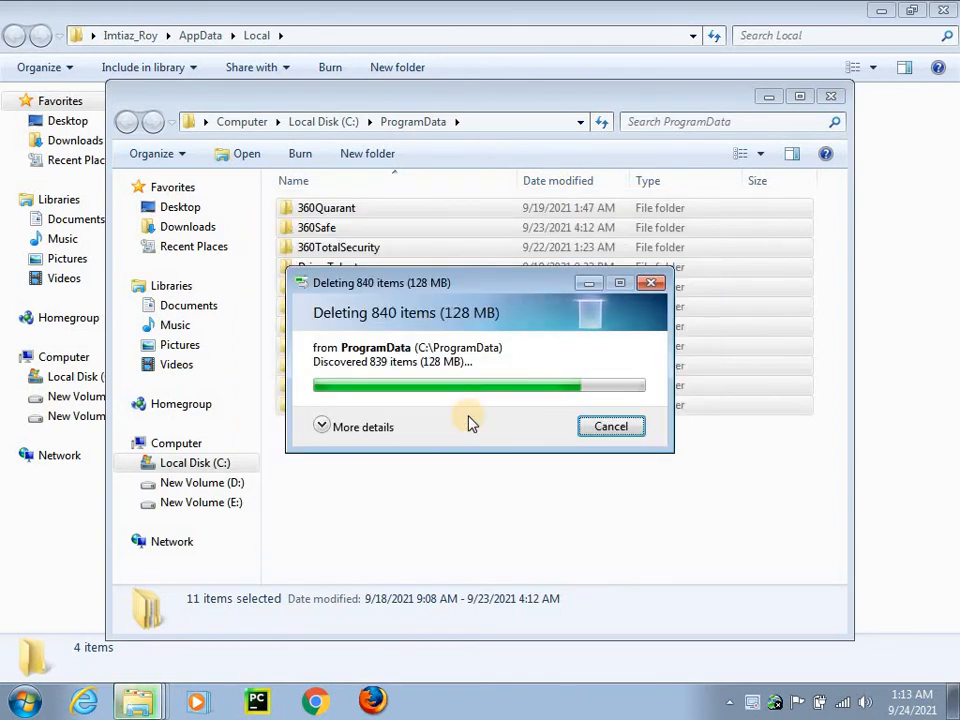
Skip Help_MKWD_AssetId, Help_MTOC_help and all other prompted system files, clear the selection and close the ProgramData window.
left_click(552, 435)
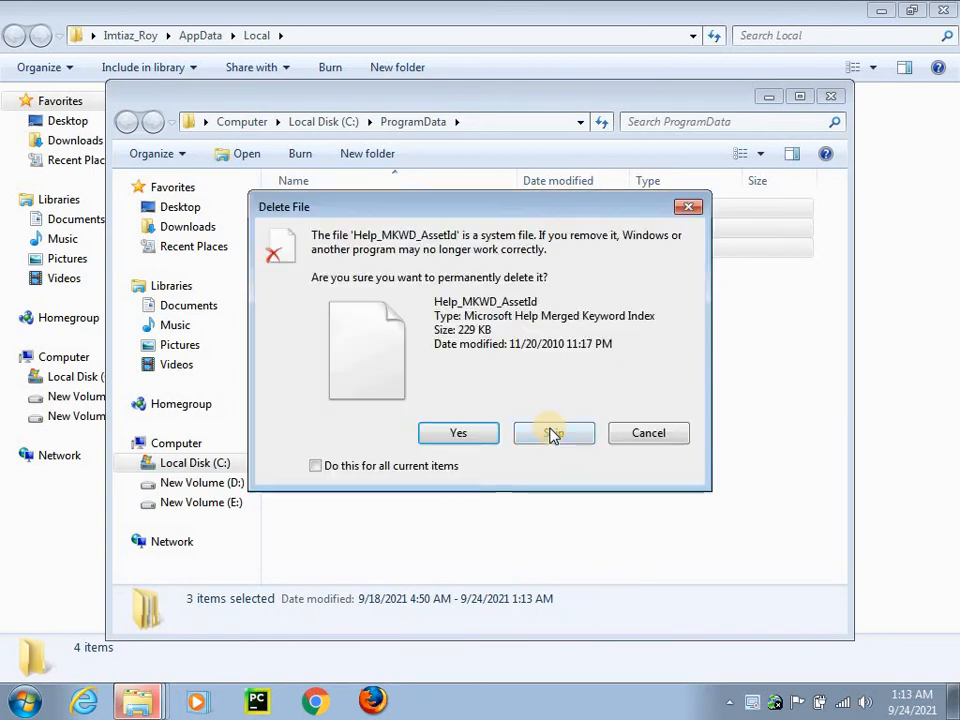
left_click(556, 435)
left_click(560, 435)
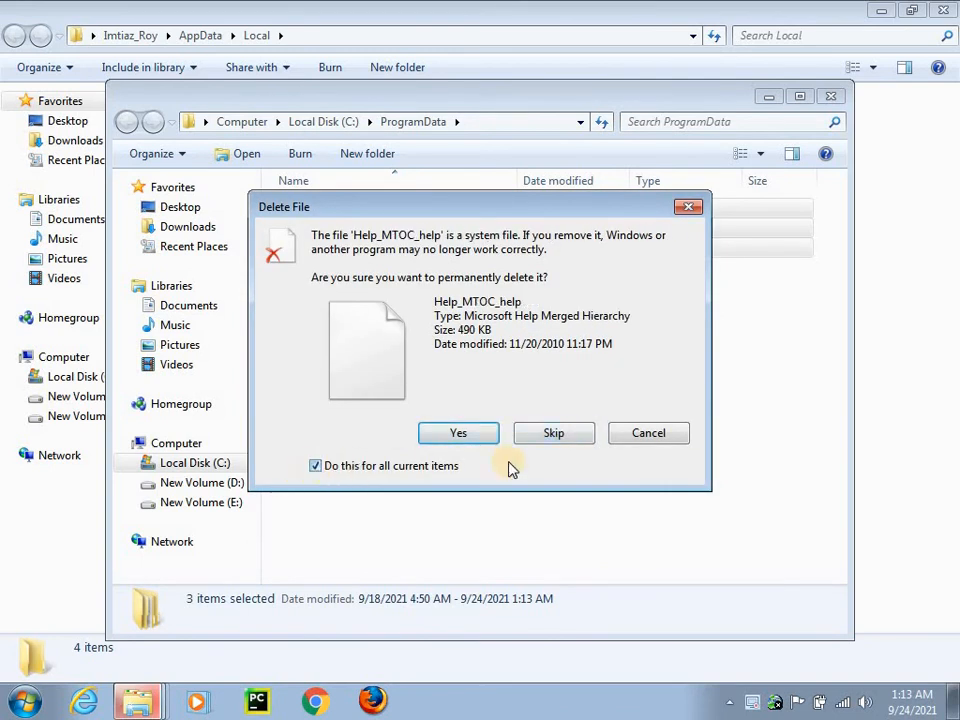
left_click(574, 439)
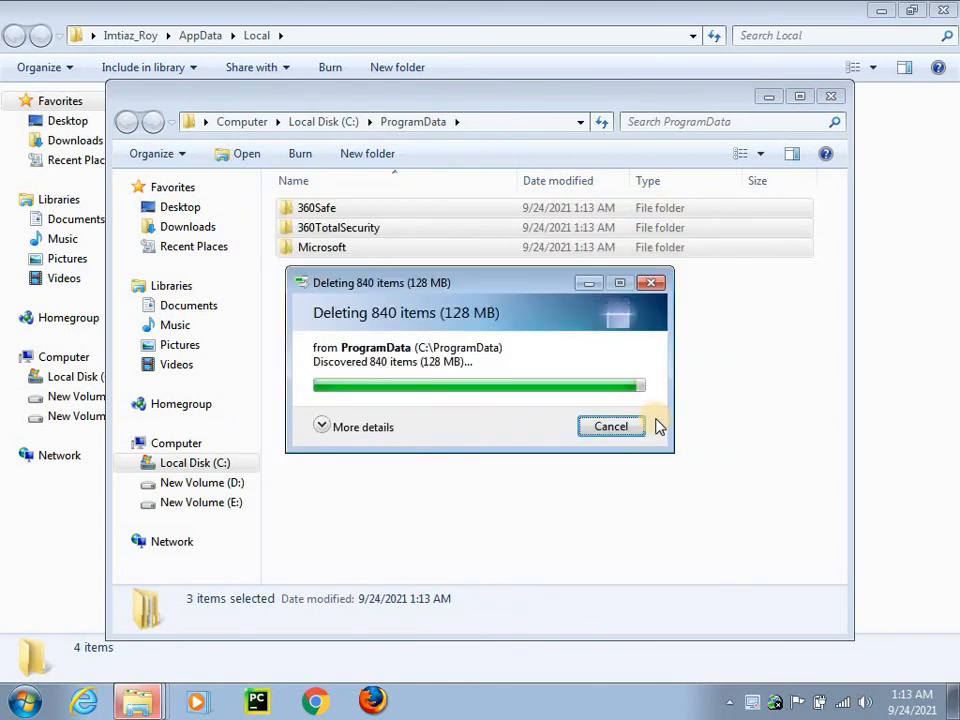
left_click(482, 347)
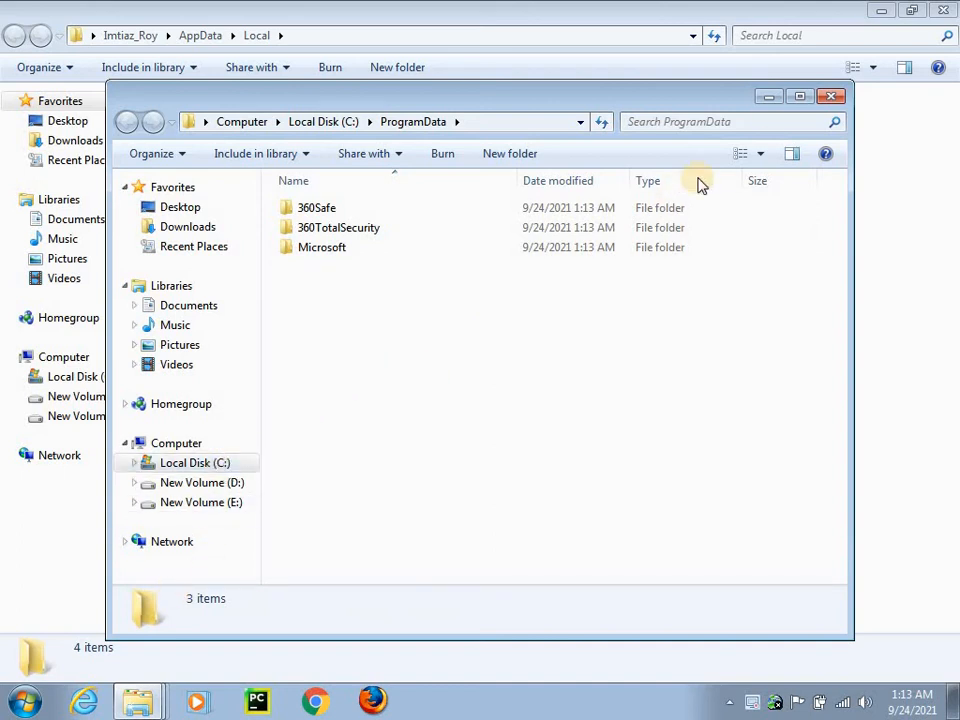
left_click(830, 97)
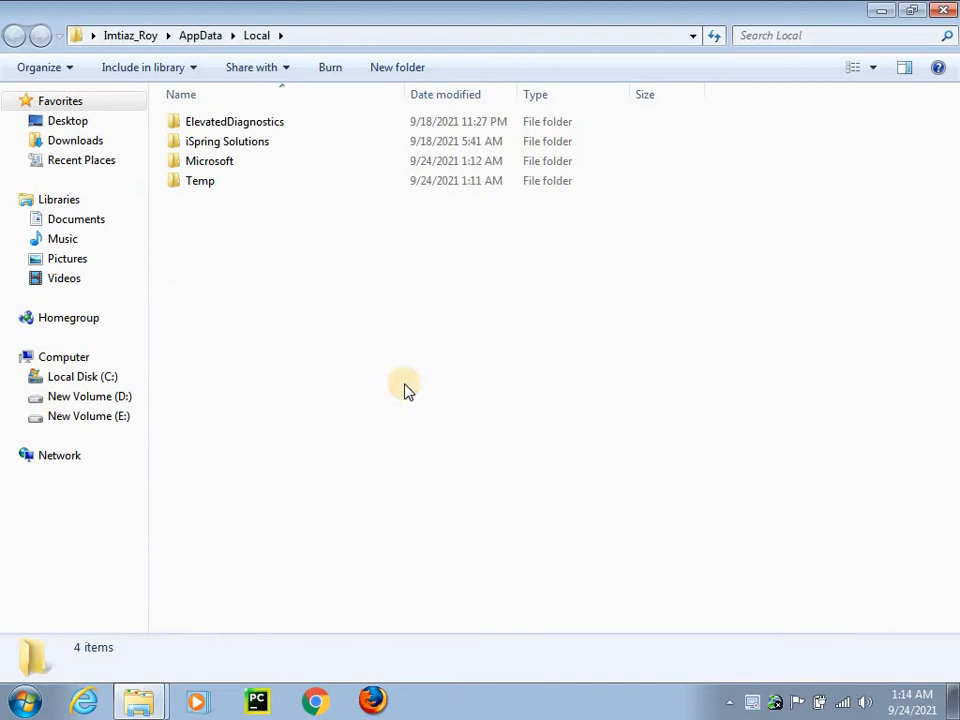
Search Windows for "run" and execute %windir% to open the Windows folder.
left_click(47, 700)
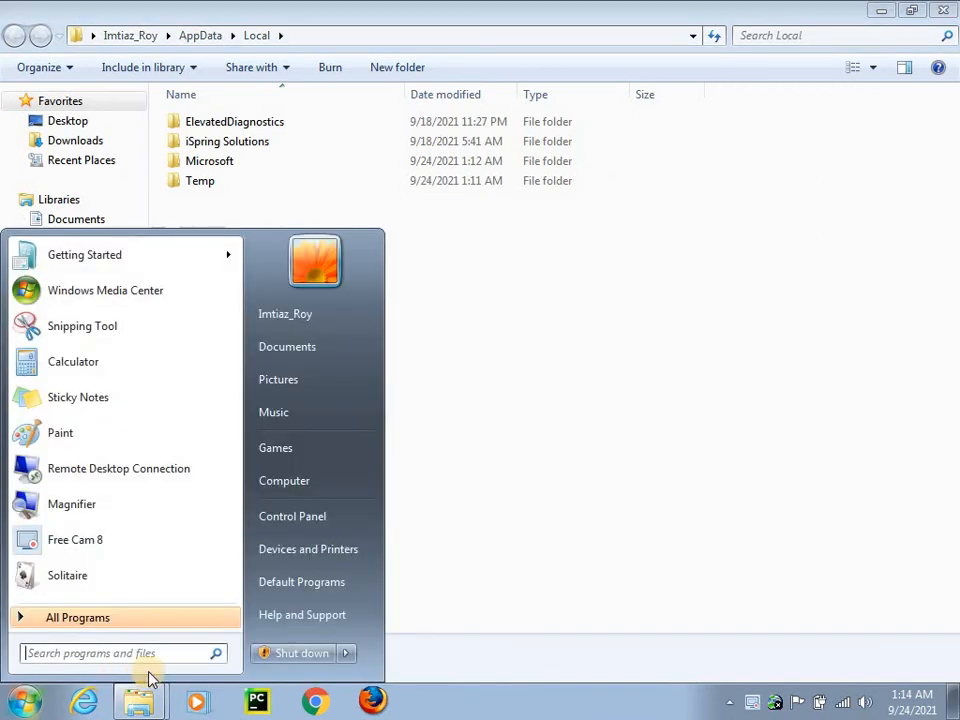
type("run")
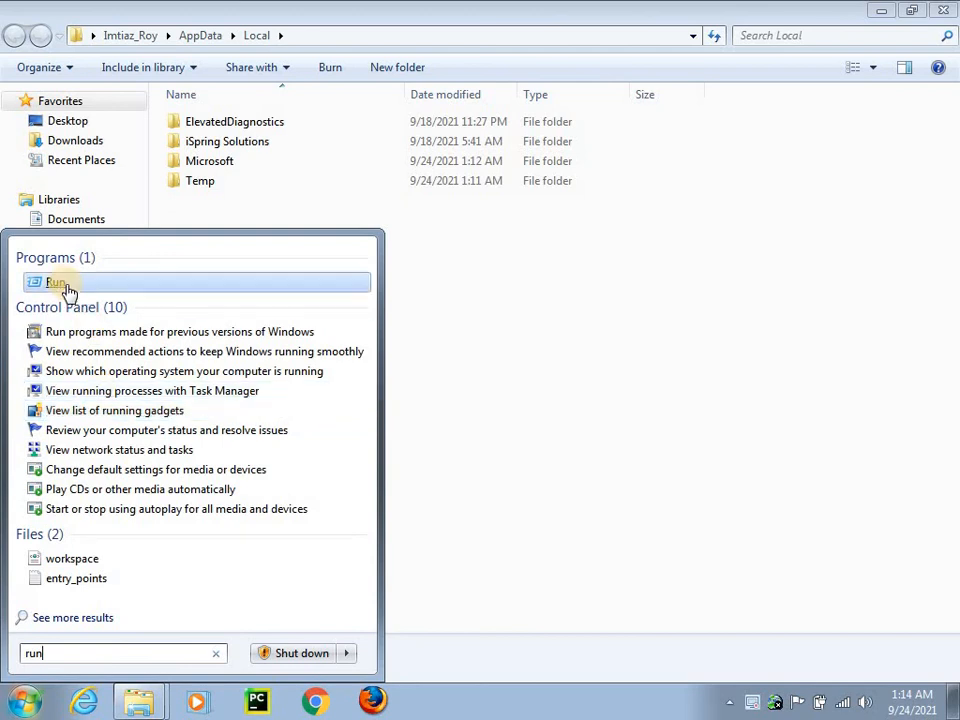
left_click(60, 284)
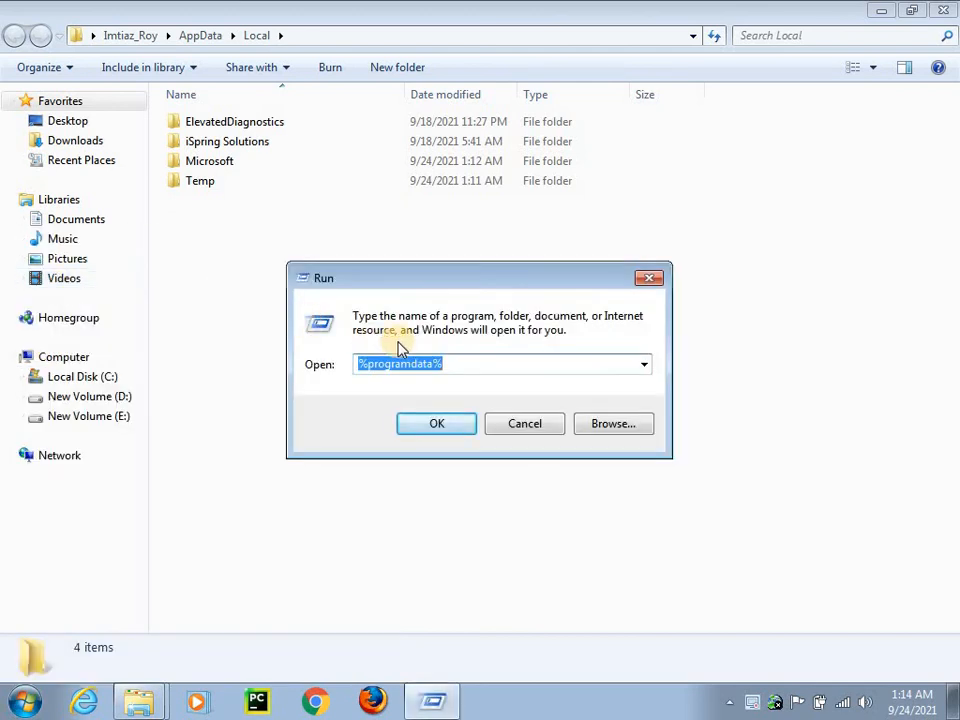
type("%")
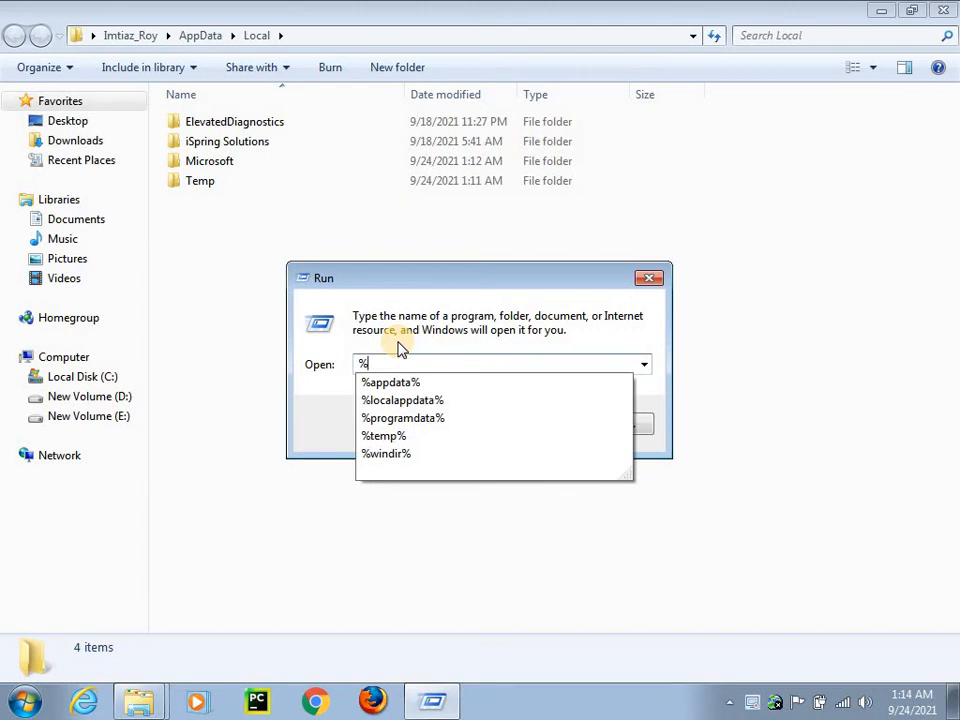
type("windir%")
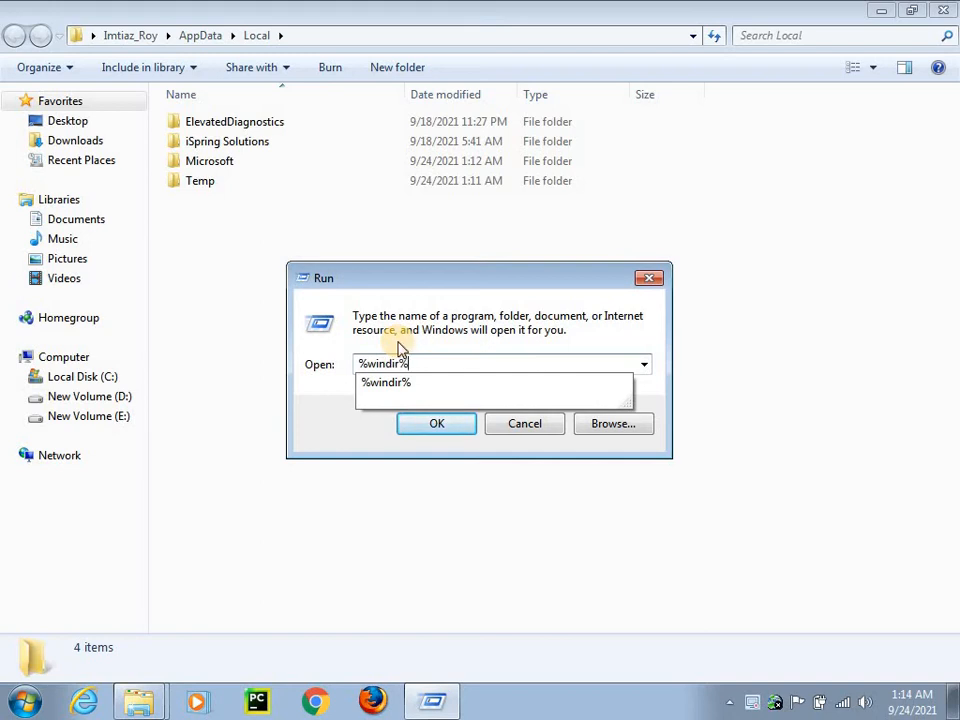
key("Return")
left_click(431, 424)
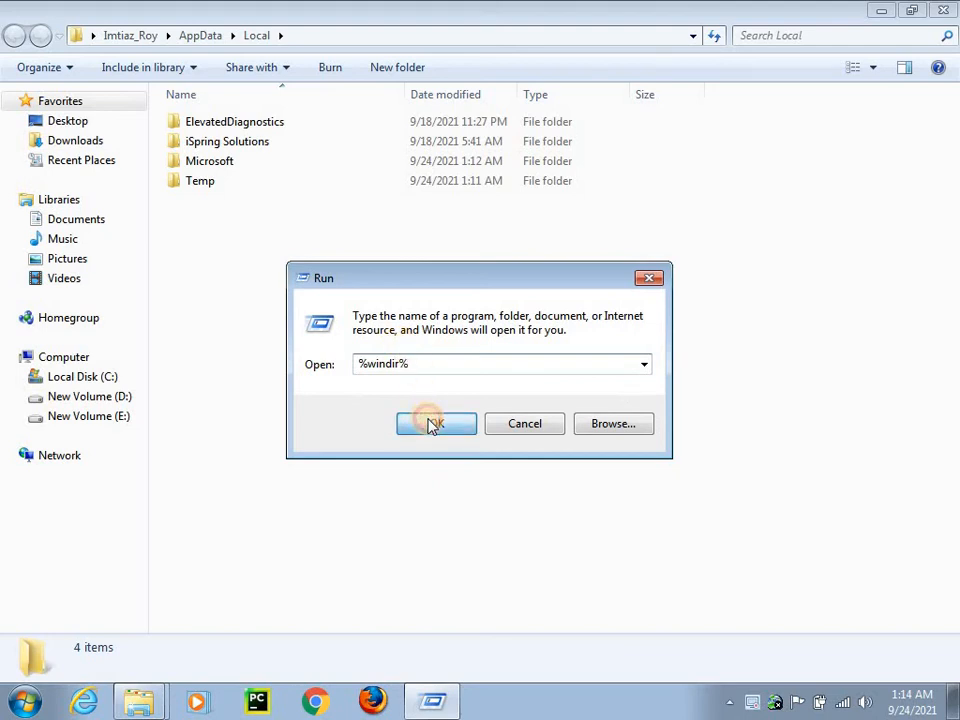
Try to permanently delete all items in the Windows folder, skipping Media and all other system files.
scroll(540, 460, "down", 20)
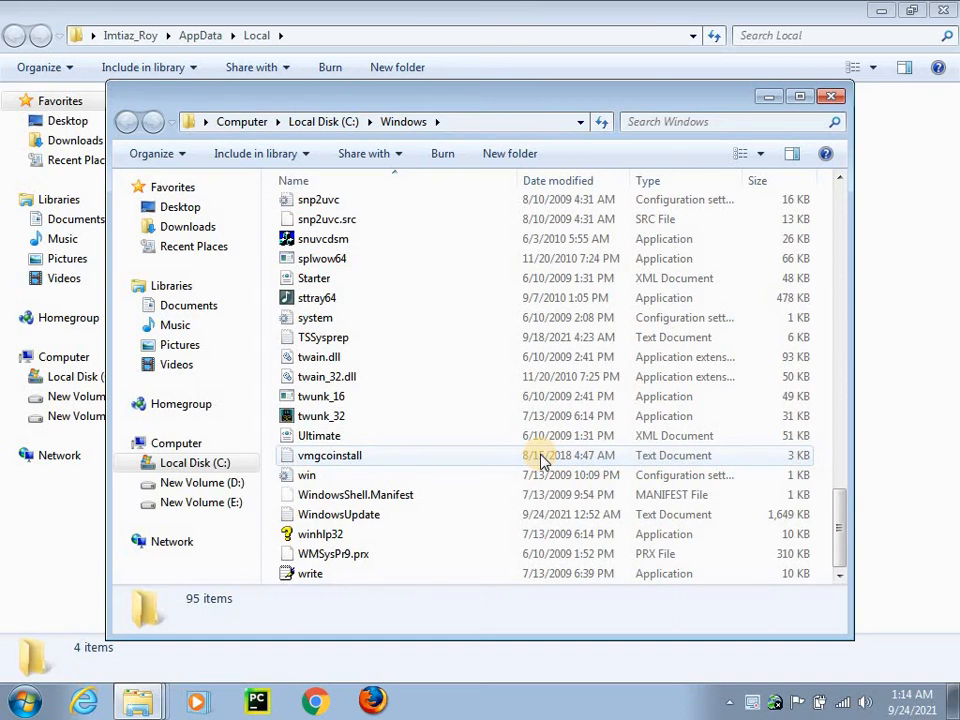
key("ctrl+a")
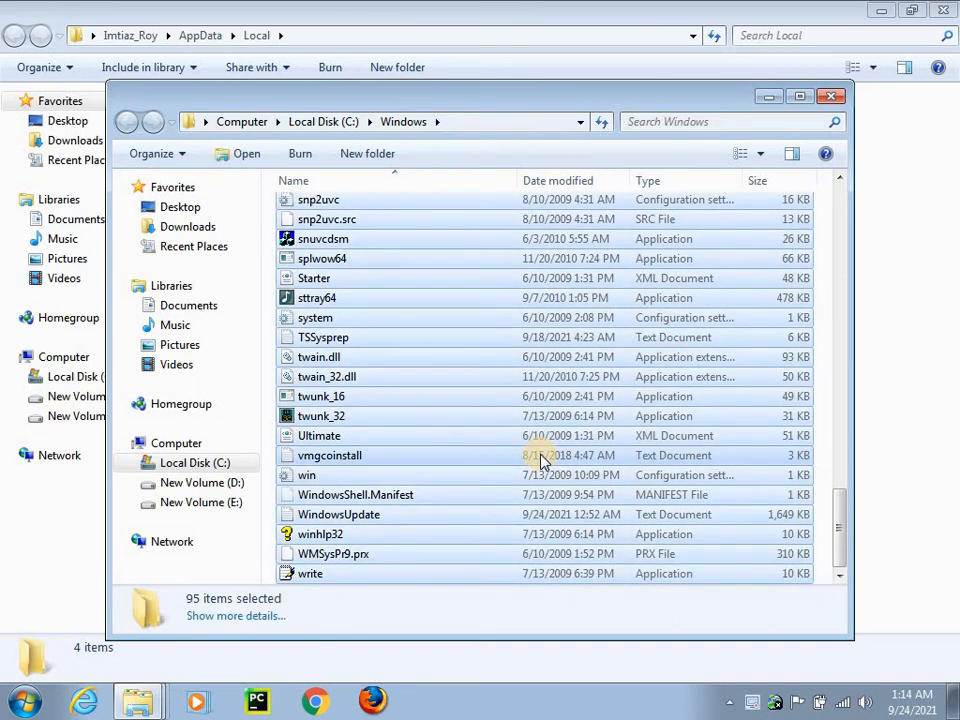
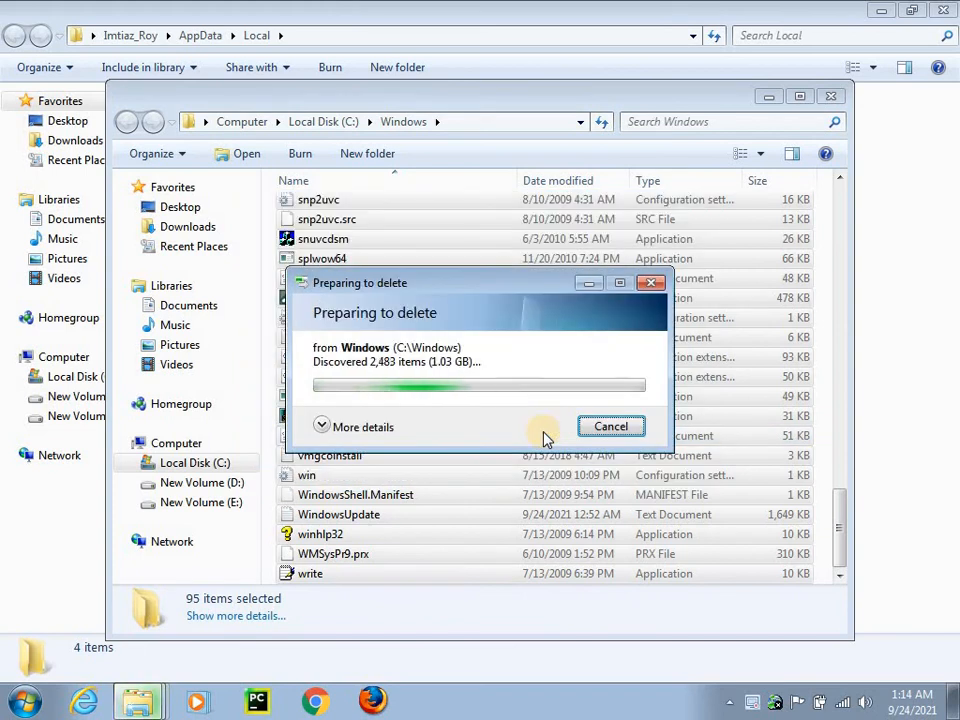
left_click(547, 438)
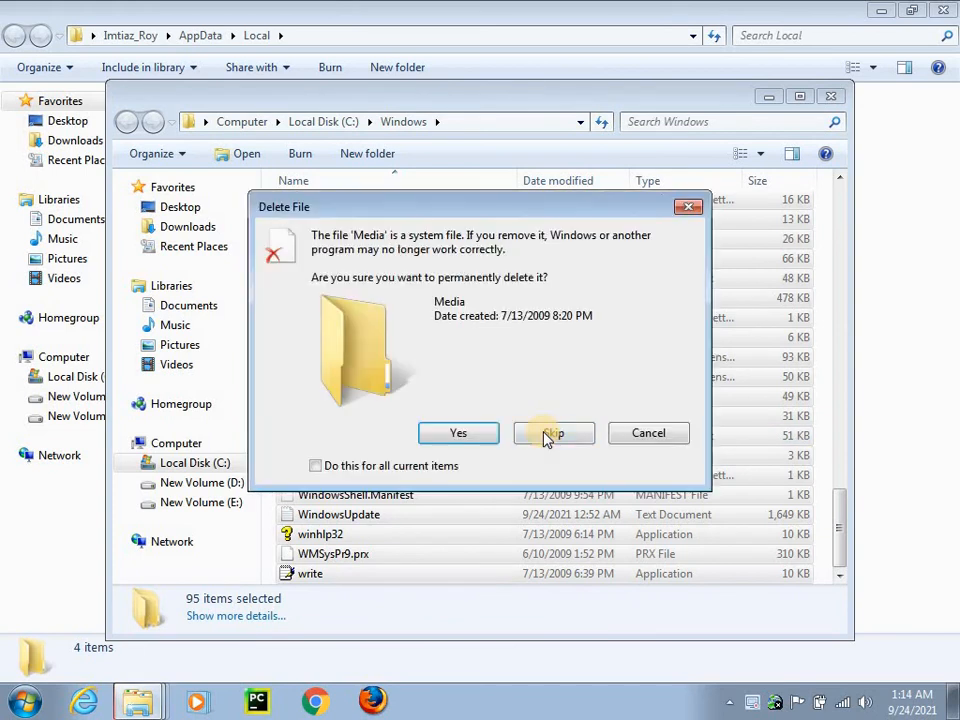
left_click(315, 468)
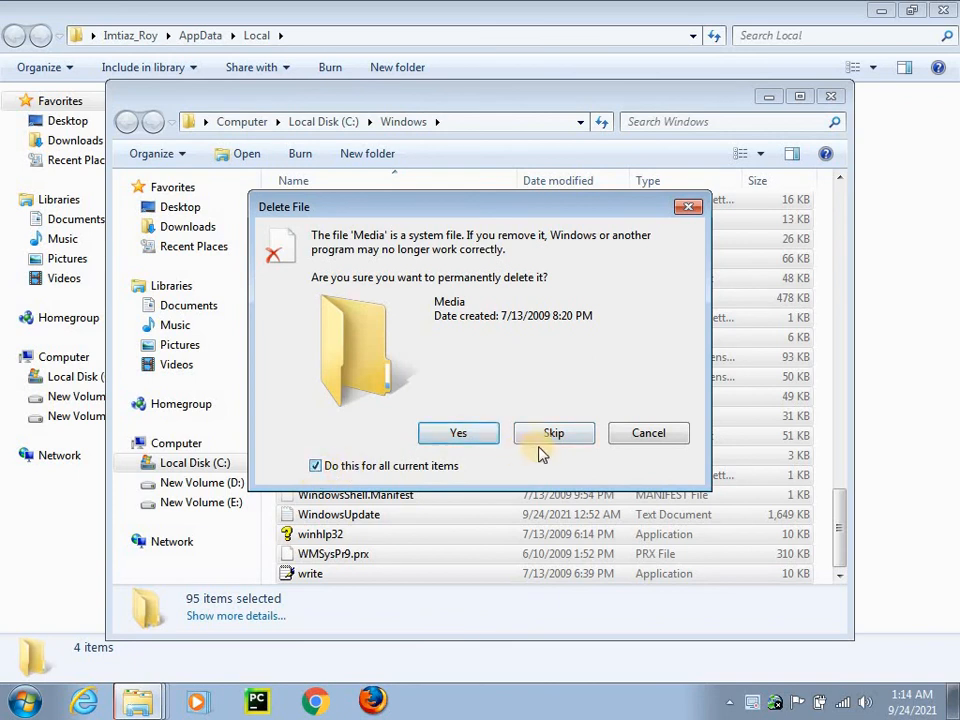
left_click(553, 438)
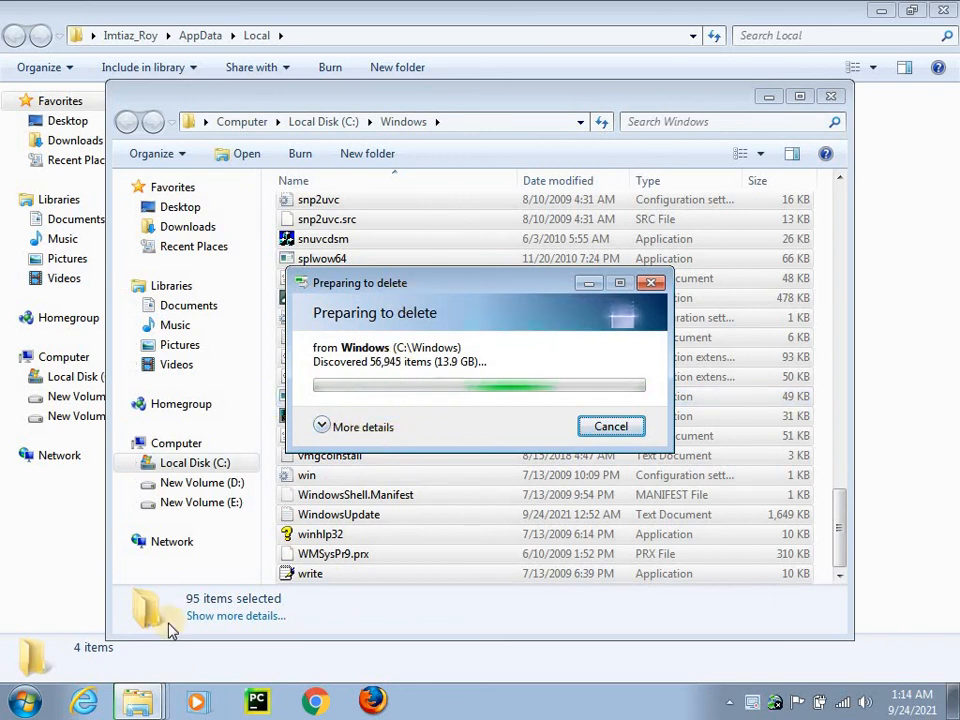
Search Windows for "run" and open the Run dialog while the deletion is being prepared.
left_click(28, 706)
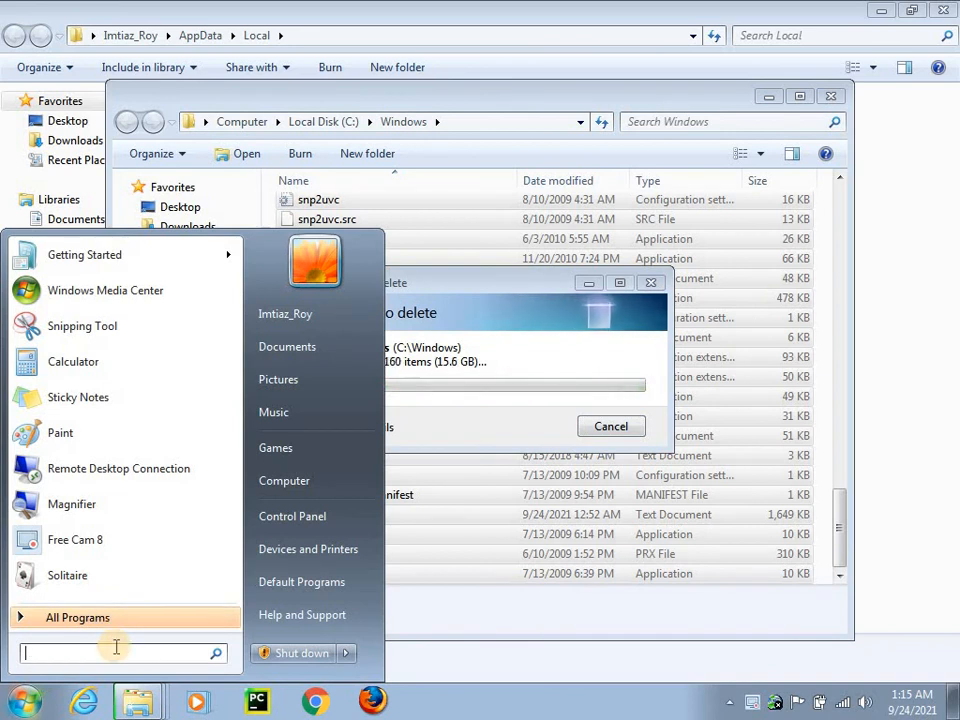
type("run")
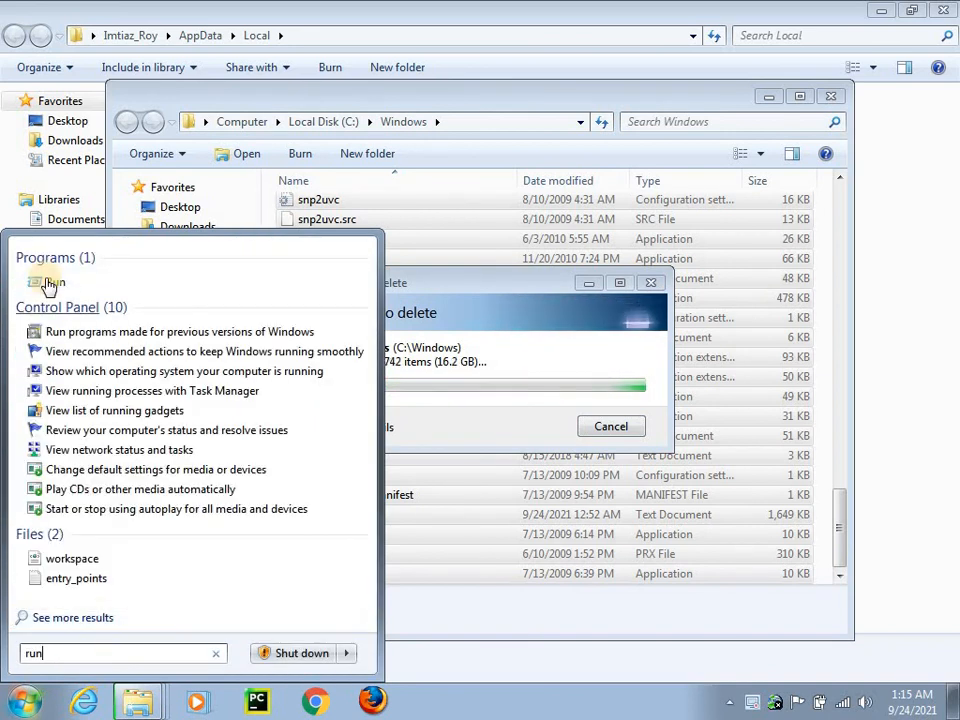
left_click(49, 281)
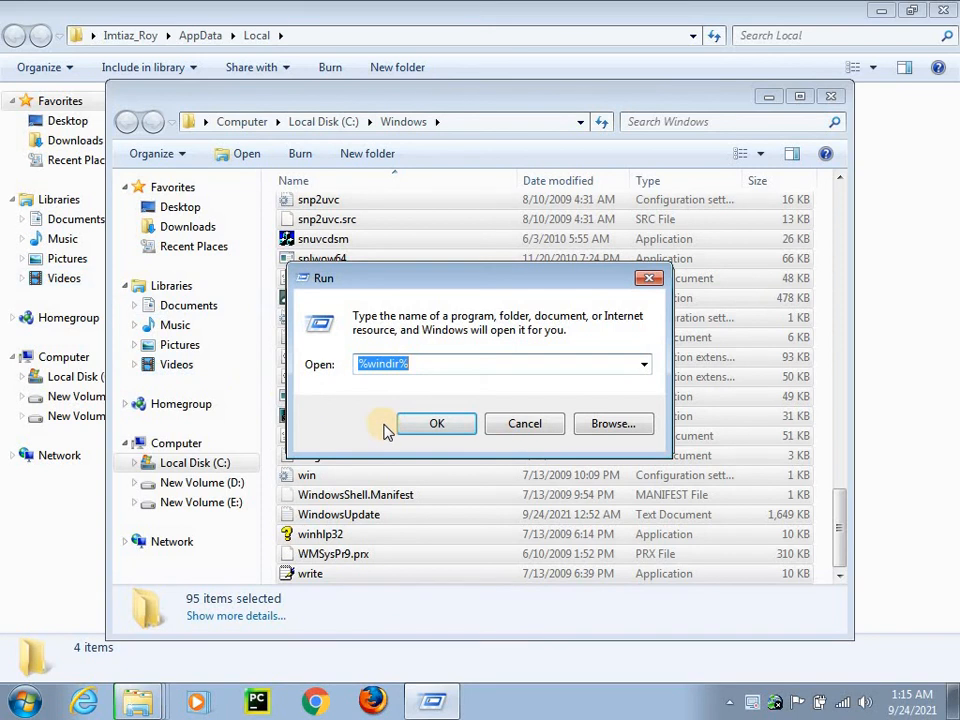
key("Return")
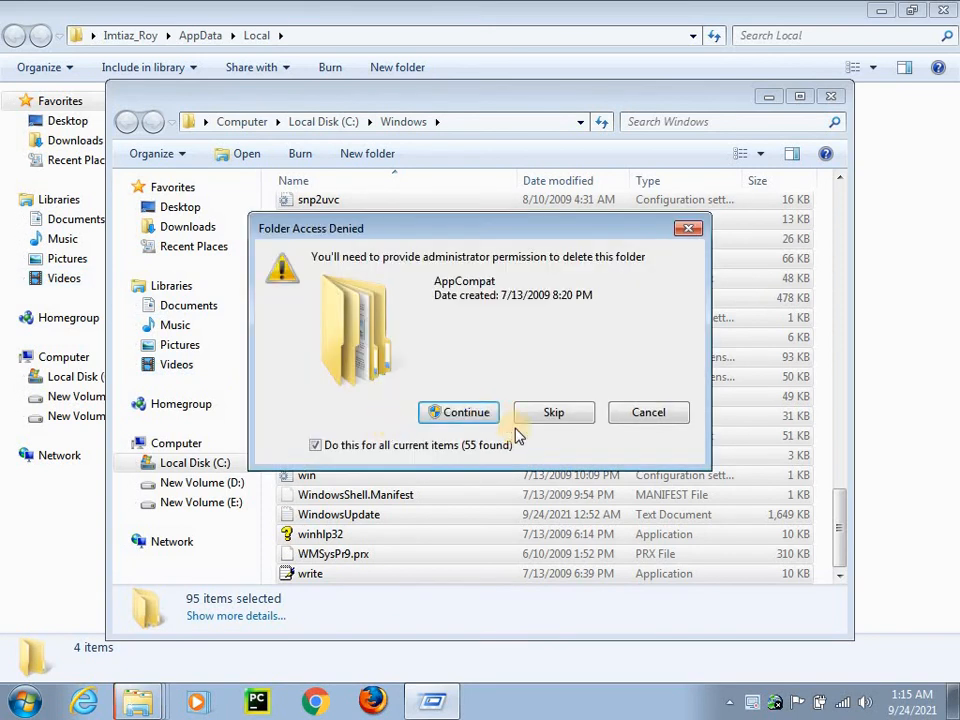
Skip all folders requiring administrator permission, cancel the deletion, and close the Windows folder while keeping the Run dialog open.
left_click(561, 420)
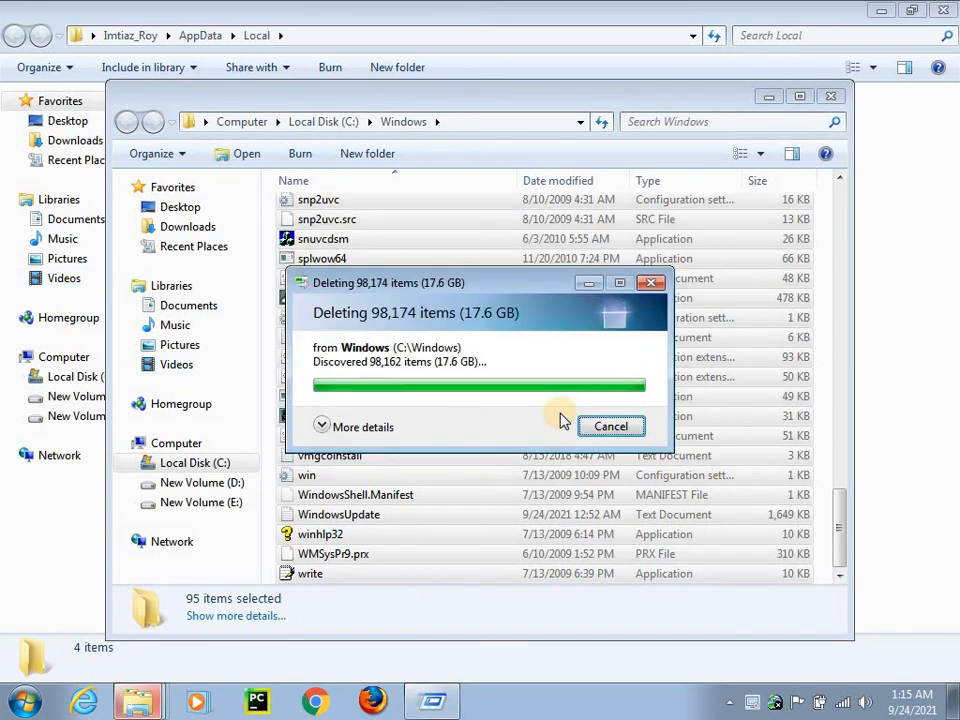
left_click(606, 428)
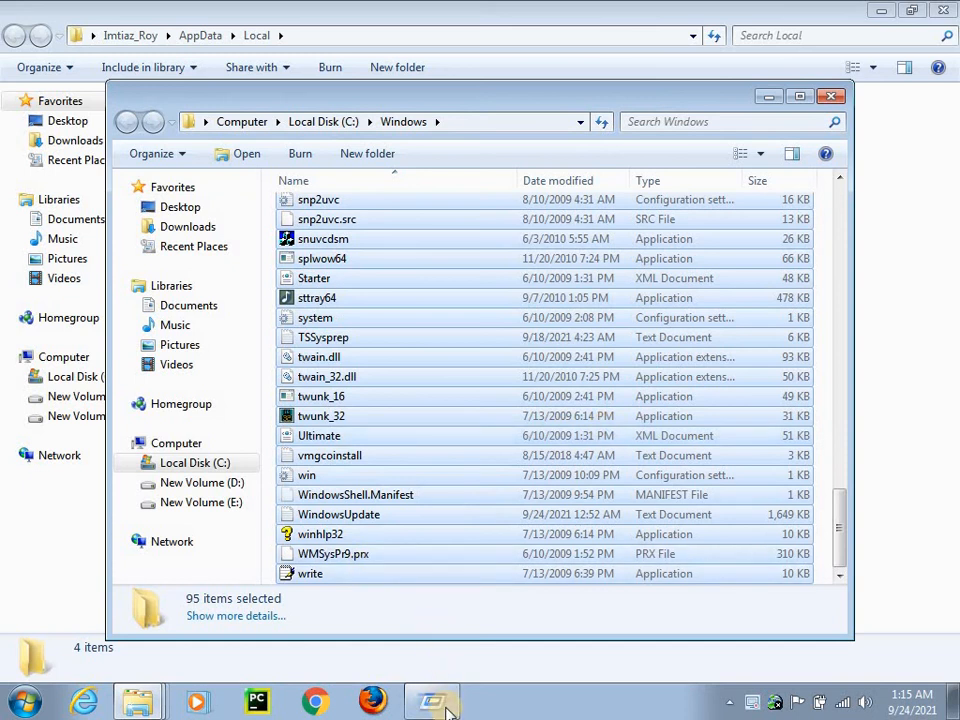
key("super+r")
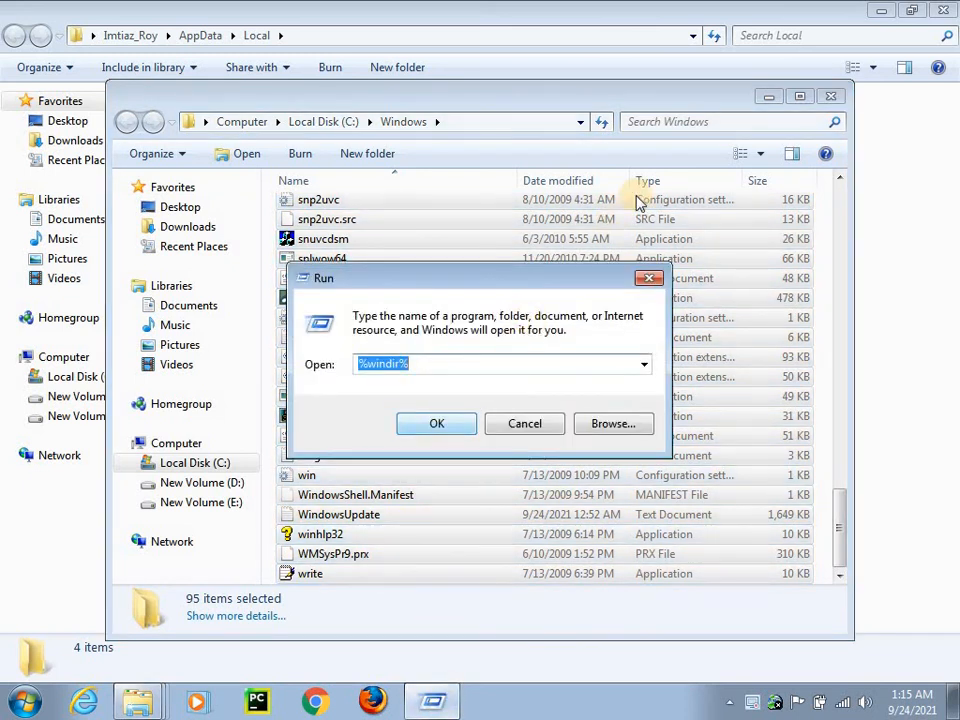
left_click(831, 107)
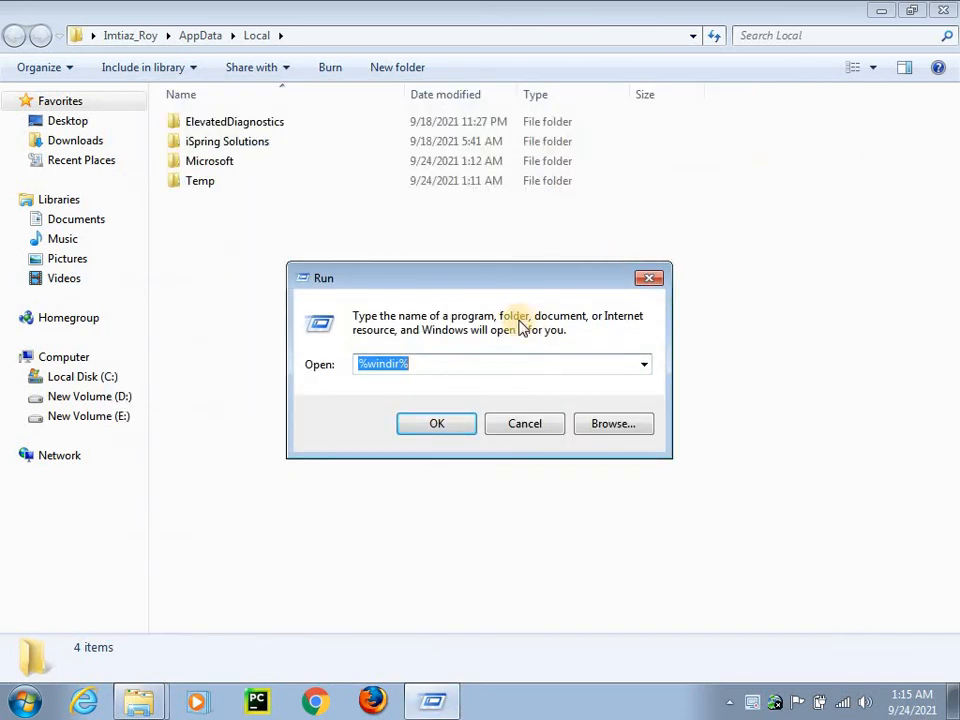
Replace the Run command with %temp% and execute it to open the Temp folder.
left_click(475, 367)
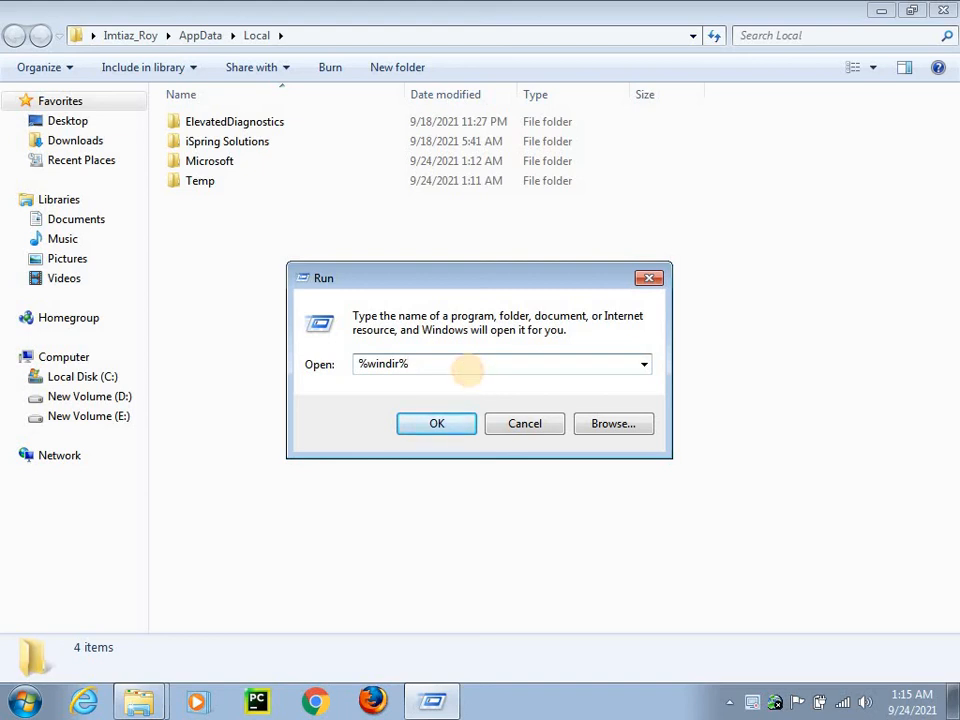
key("ctrl+a")
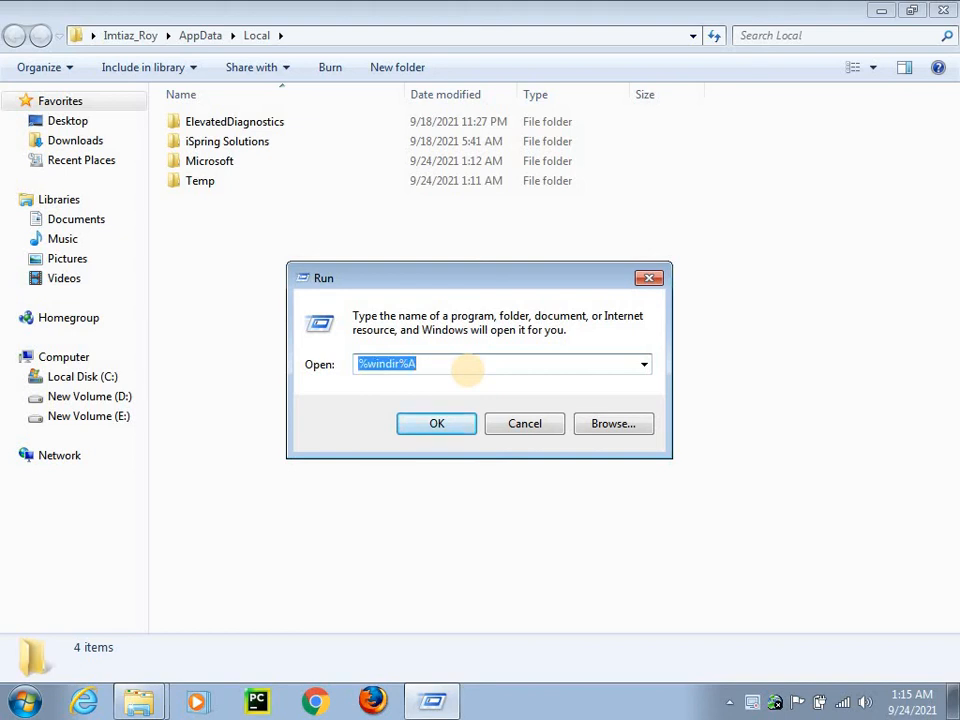
type("%")
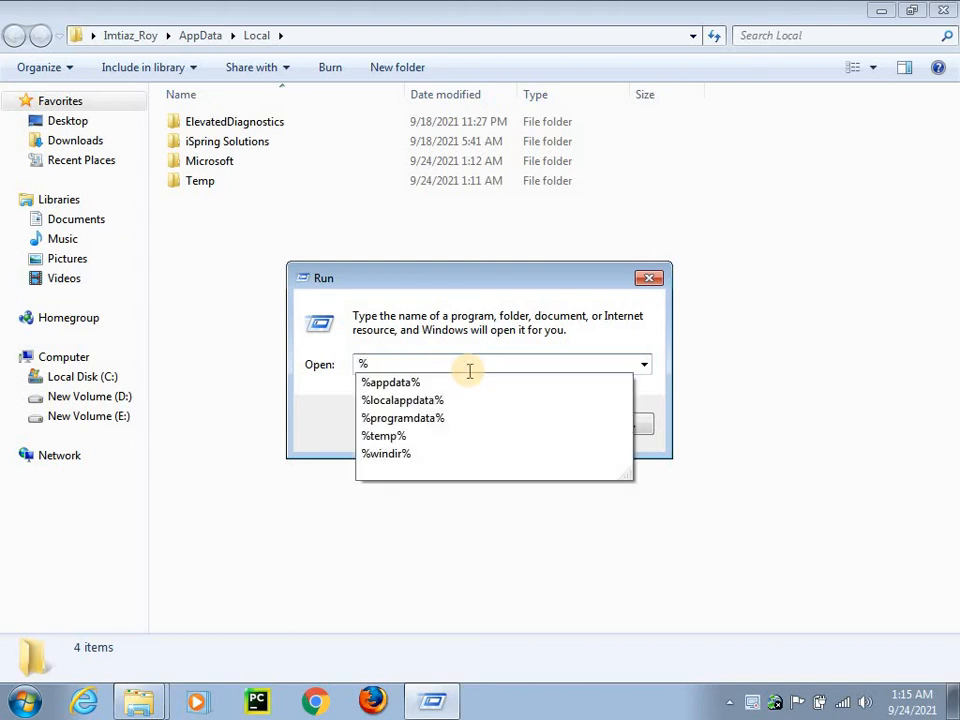
left_click(390, 443)
left_click(426, 429)
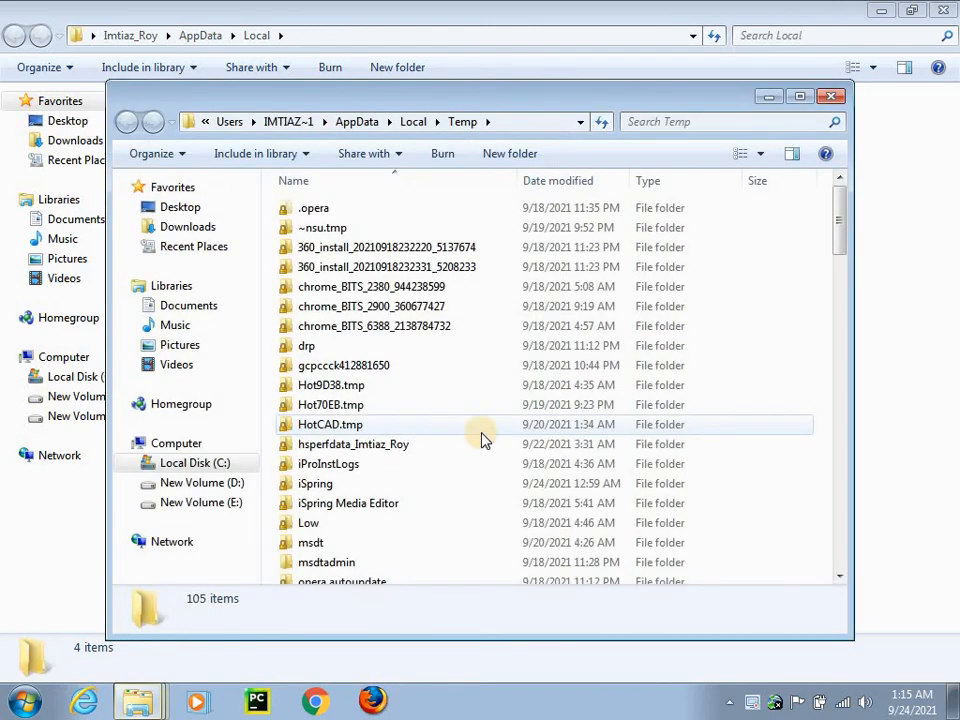
Delete all items in the user's AppData Local Temp folder, skip every file that is in use, and close the folder.
left_click(679, 370)
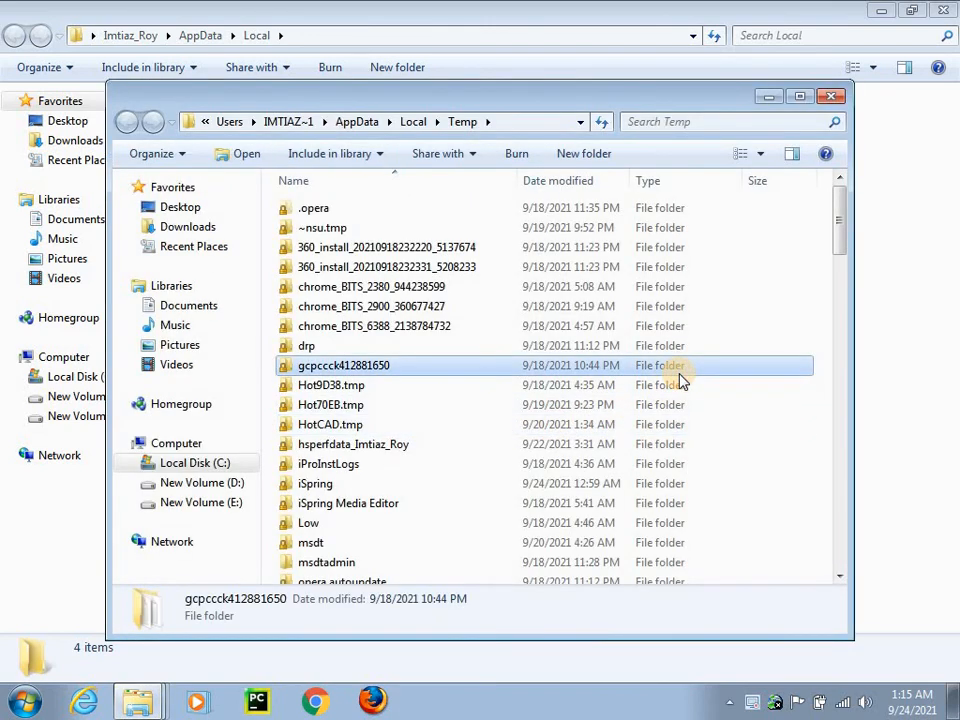
key("ctrl+a")
key("Delete")
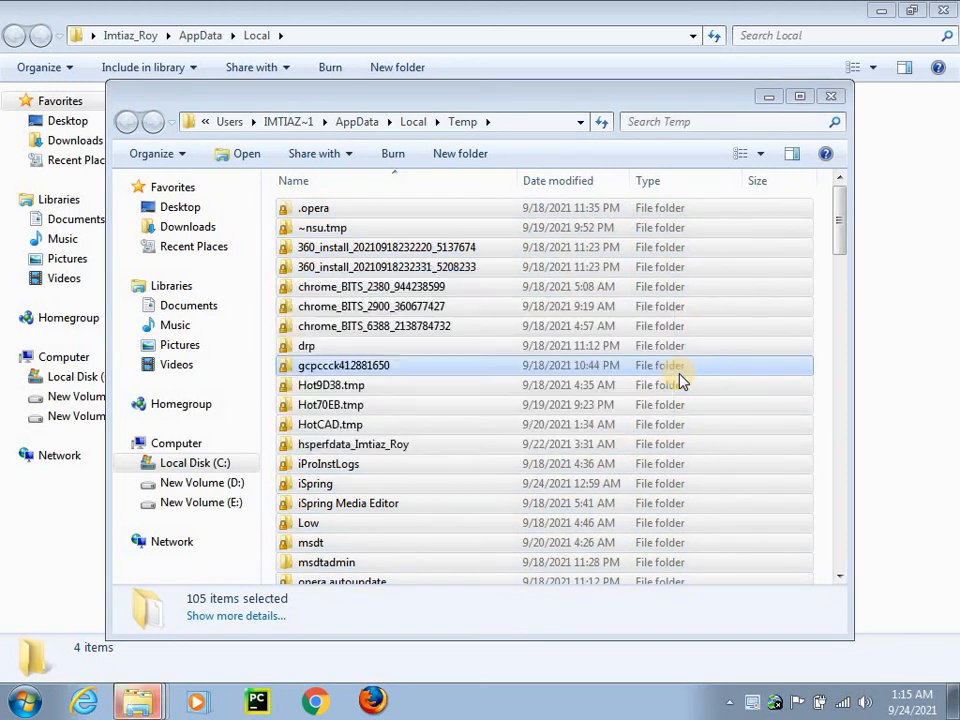
left_click(315, 459)
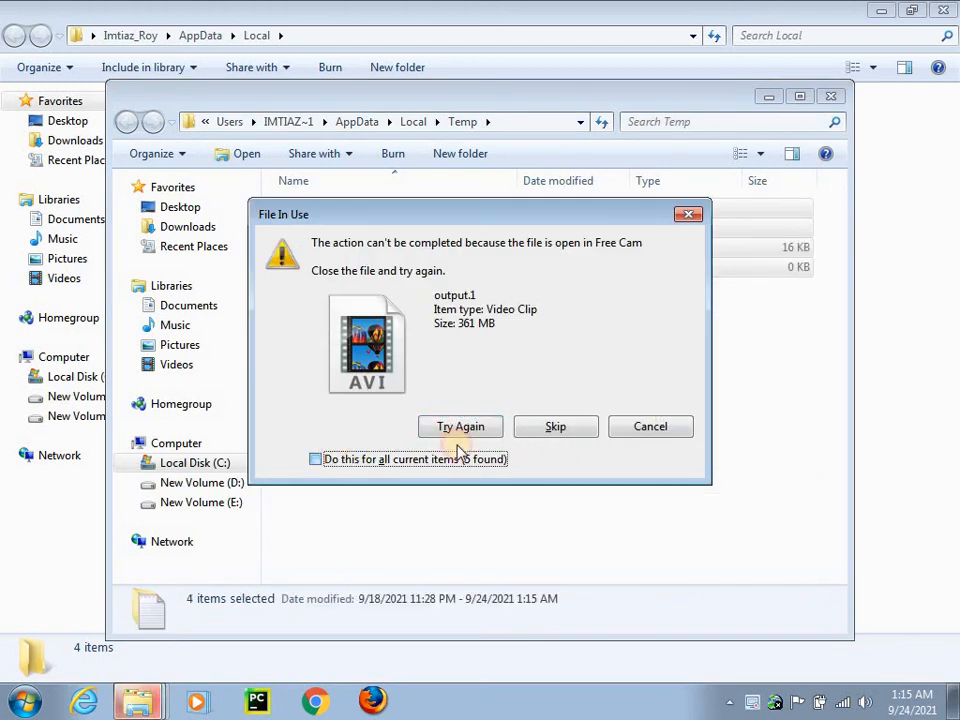
left_click(555, 428)
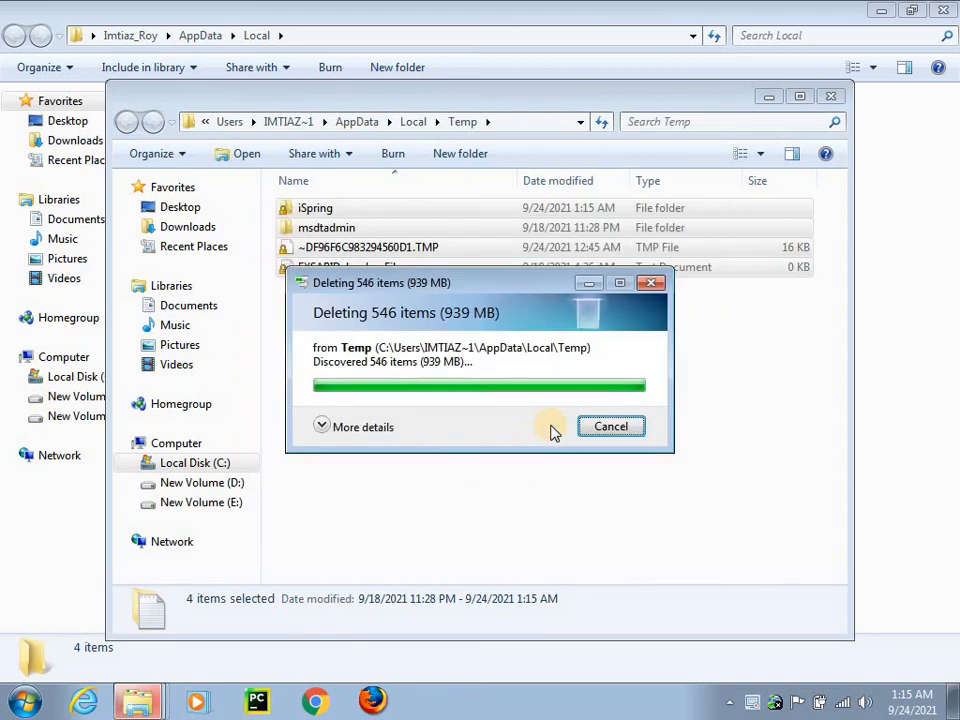
left_click(836, 96)
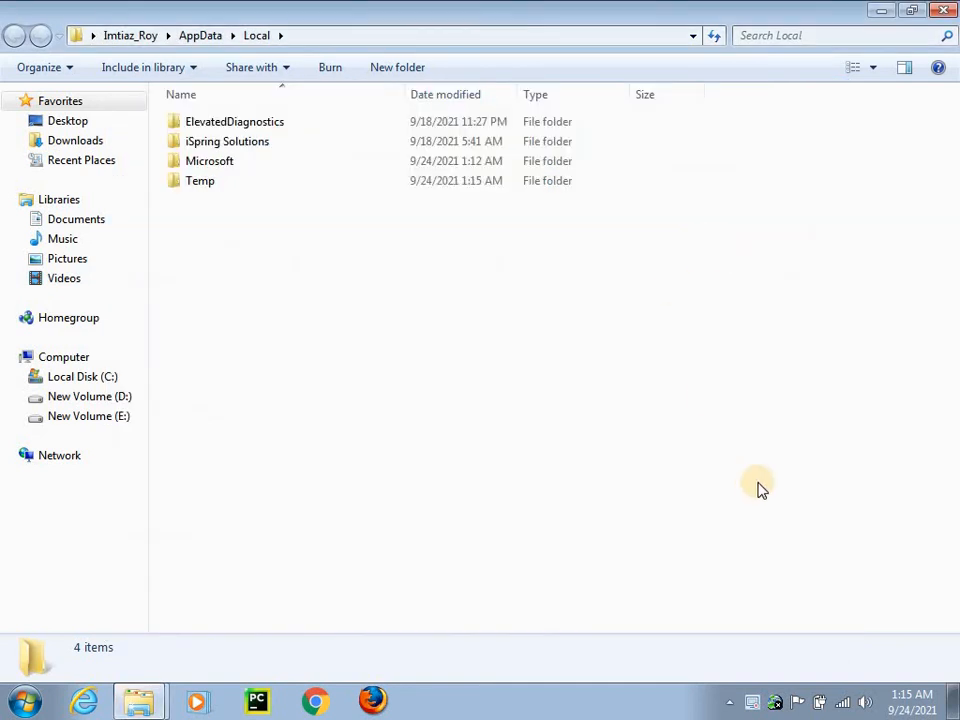
Search Windows for "run", open the Run dialog, and execute the command temp to open the Windows Temp folder.
left_click(26, 702)
type("run")
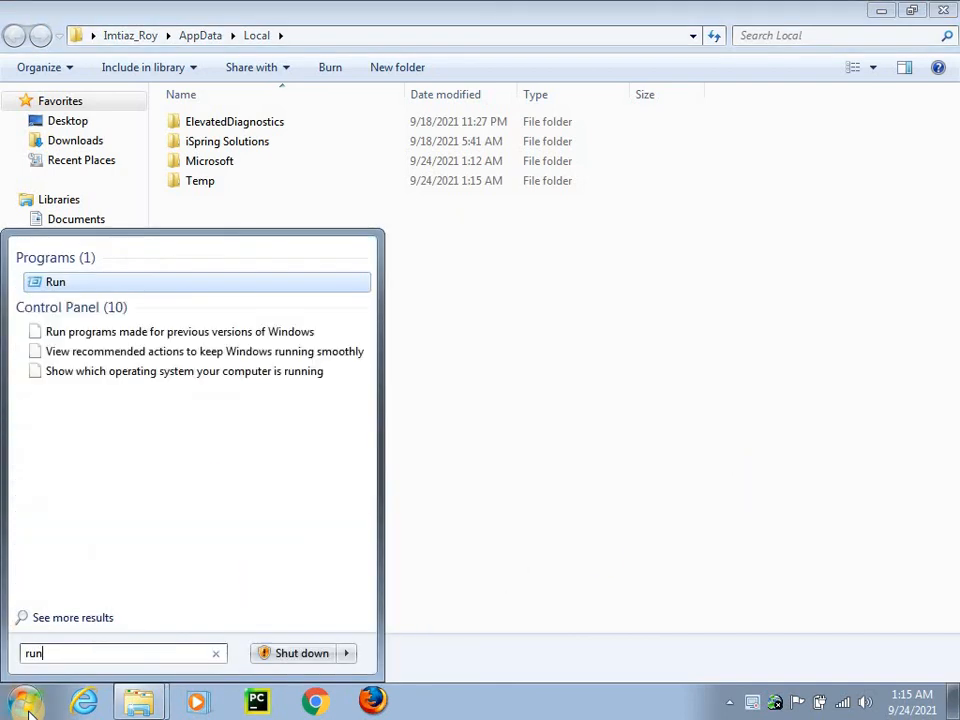
left_click(53, 283)
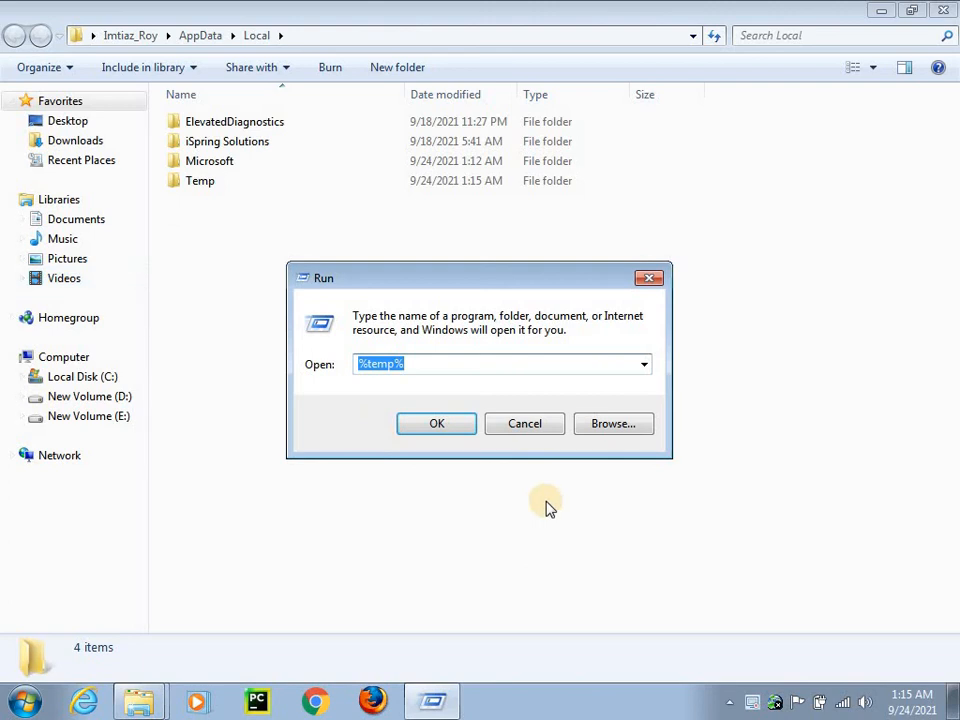
key("BackSpace")
type("te")
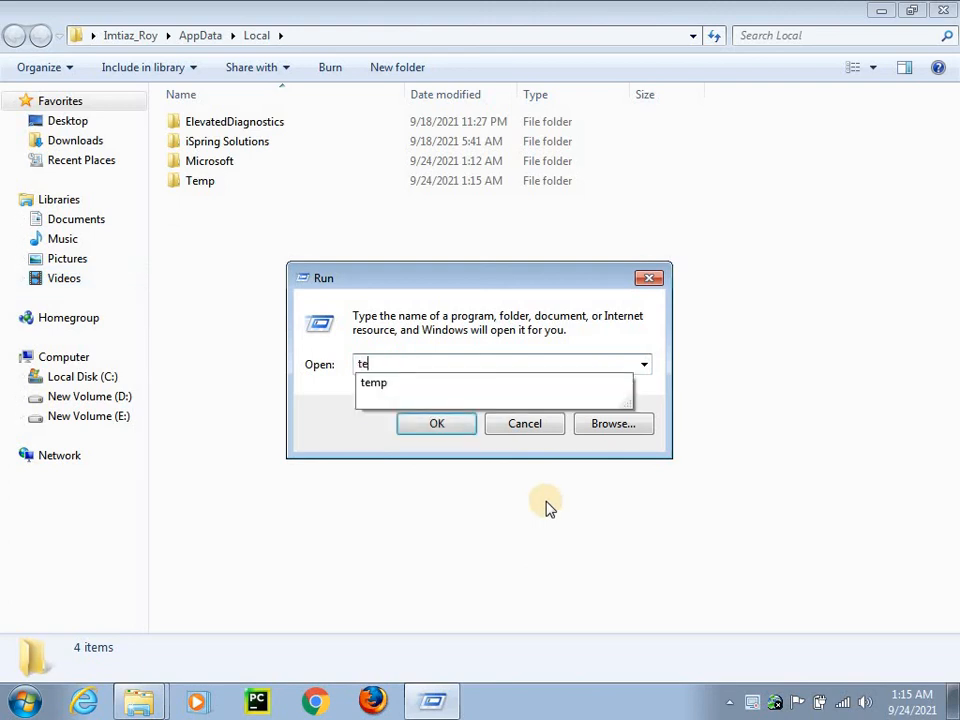
type("mp")
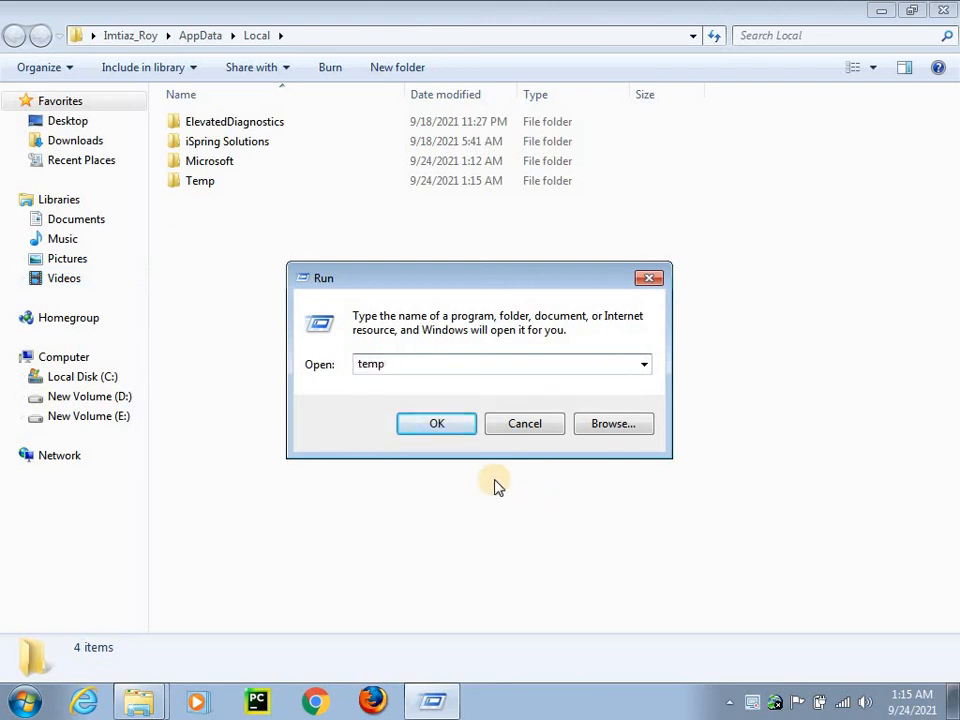
left_click(458, 430)
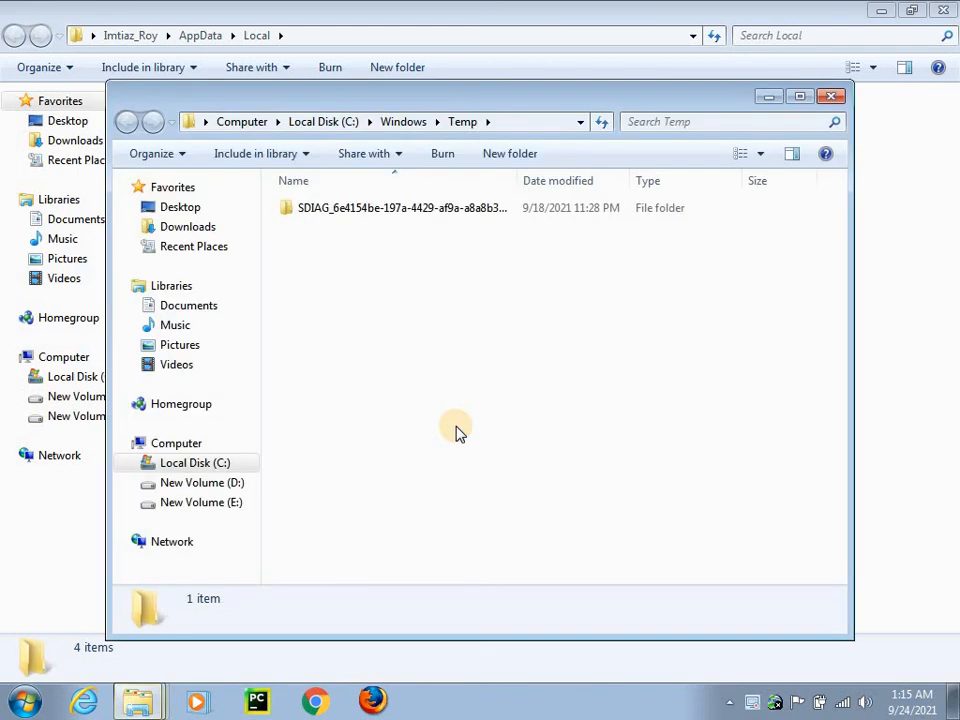
Try to permanently delete the SDIAG folder in the Windows Temp folder, skipping it instead of granting administrator permission.
left_click(404, 218)
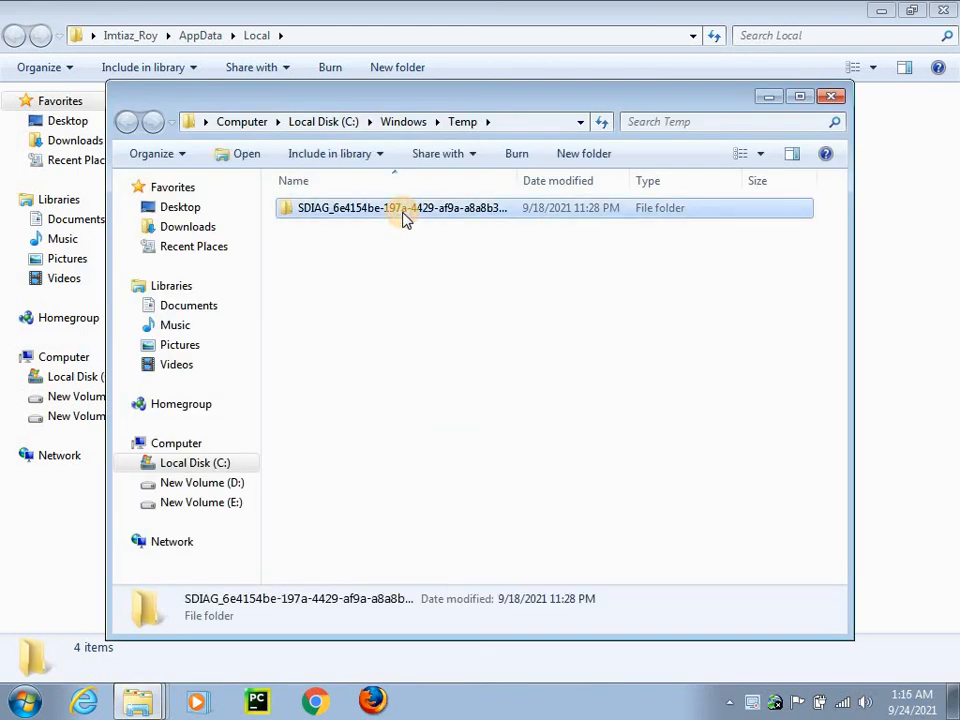
key("shift+Delete")
key("Return")
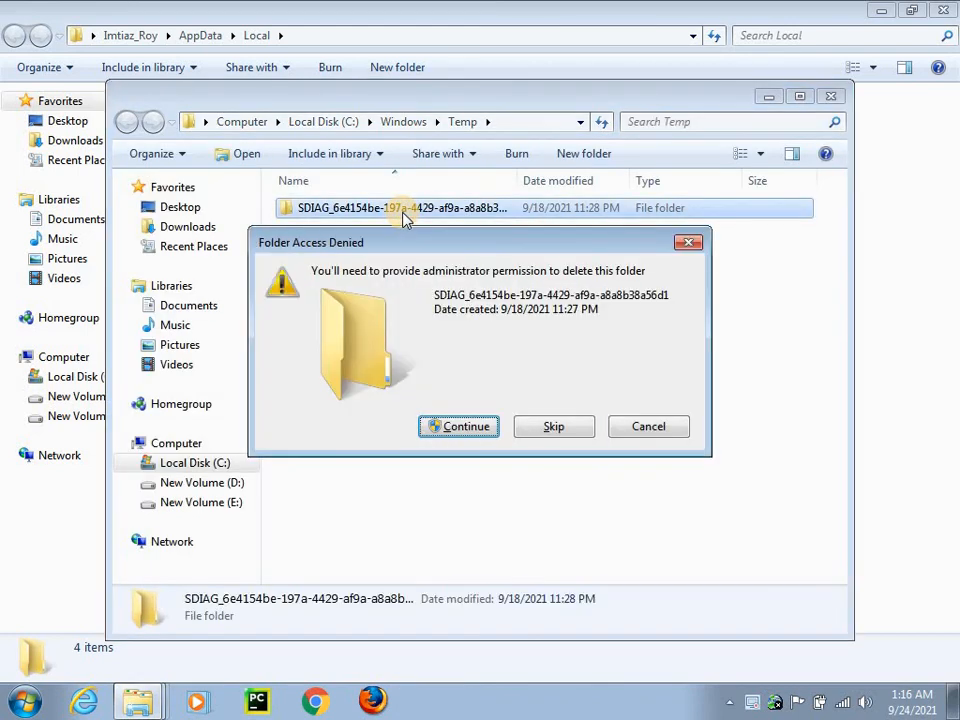
left_click(568, 428)
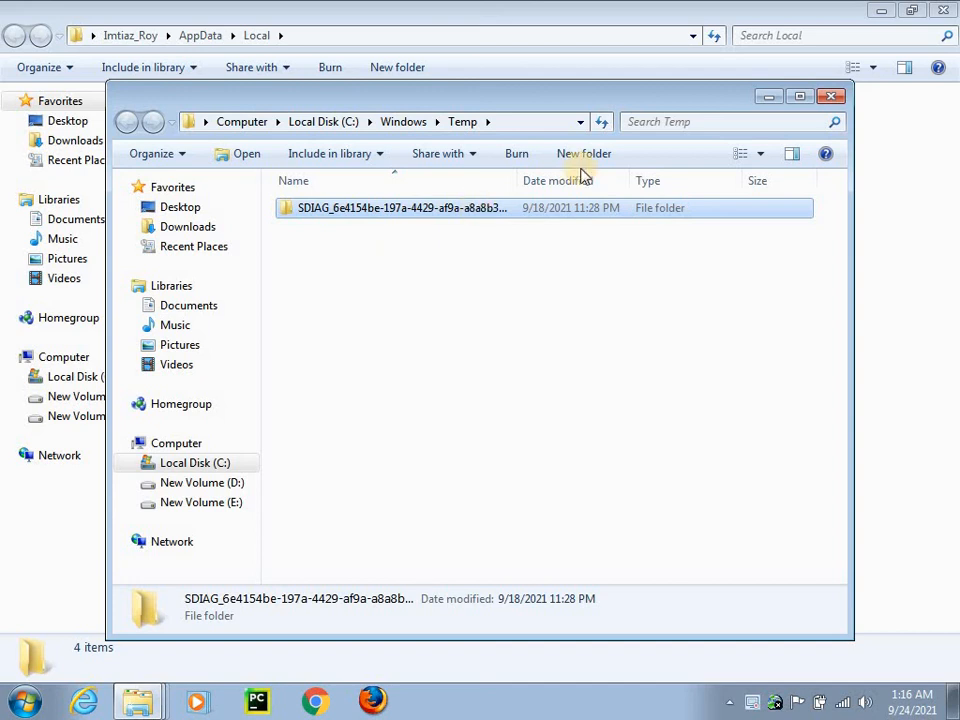
Close the Windows Temp, AppData Local and AppData Roaming folder windows to return to the desktop.
left_click(833, 97)
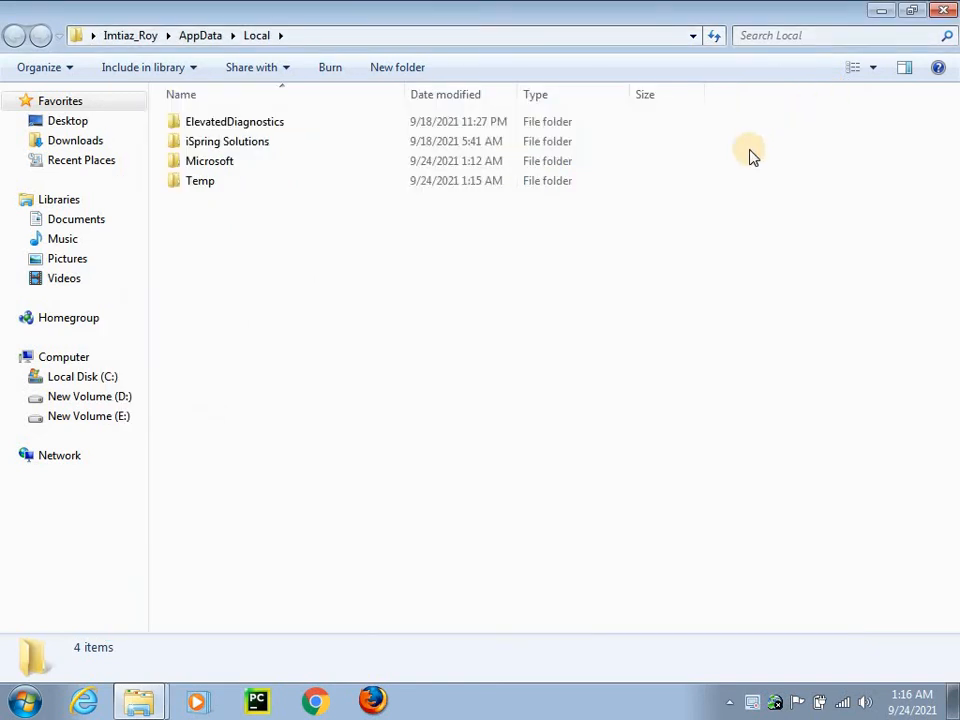
left_click(948, 10)
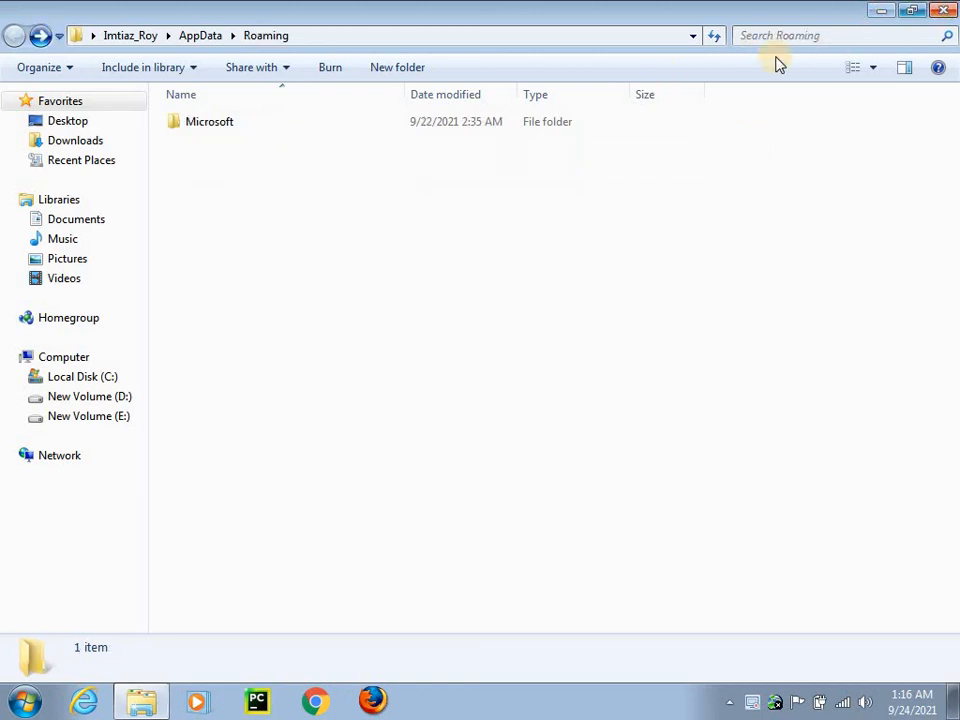
left_click(937, 14)
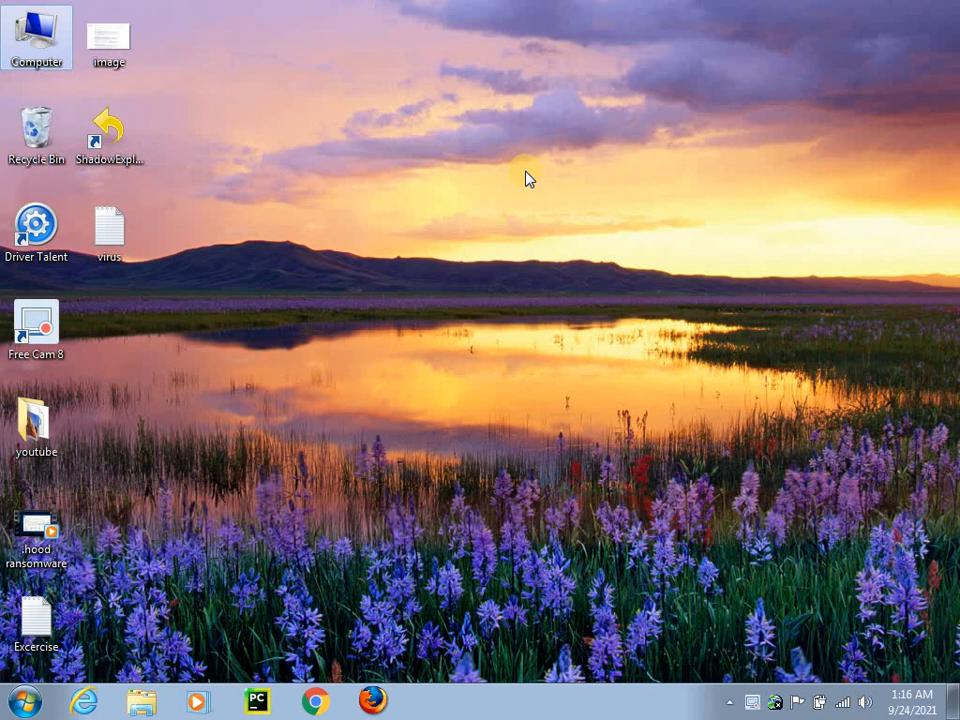
left_click(753, 702)
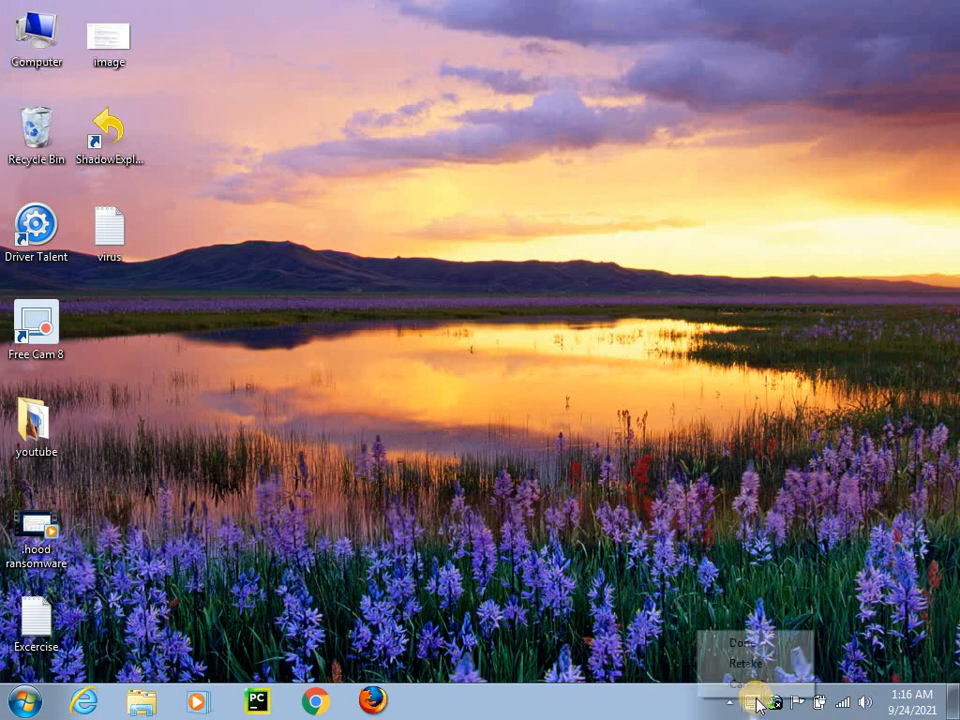